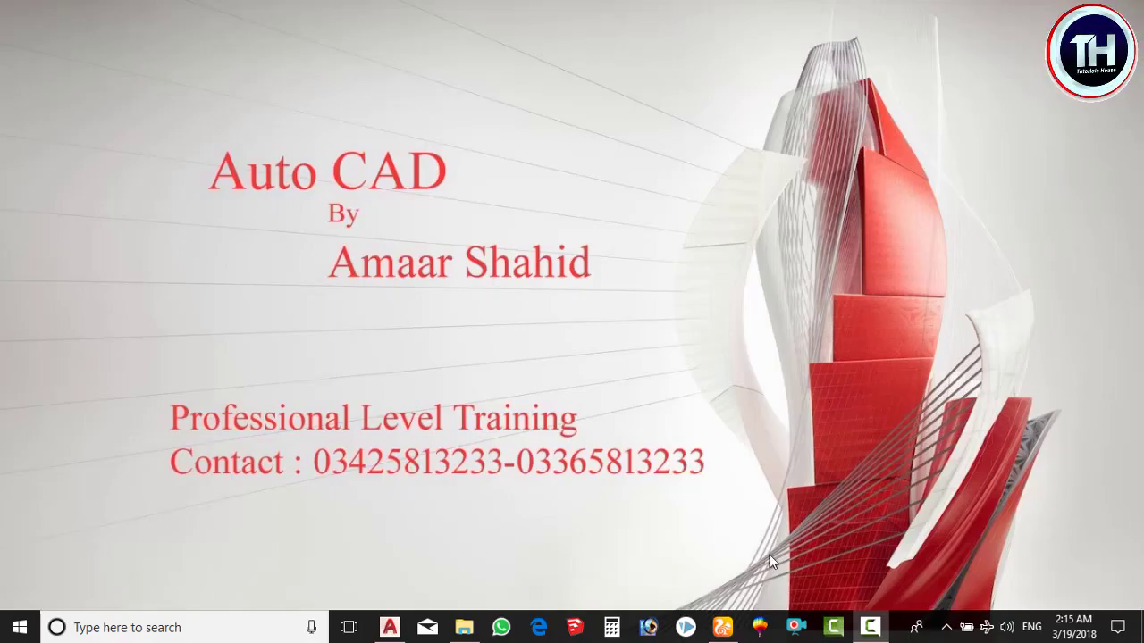
Step: Bring the AutoCAD floor-plan drawing with the two BED rooms back to the front
left_click(408, 627)
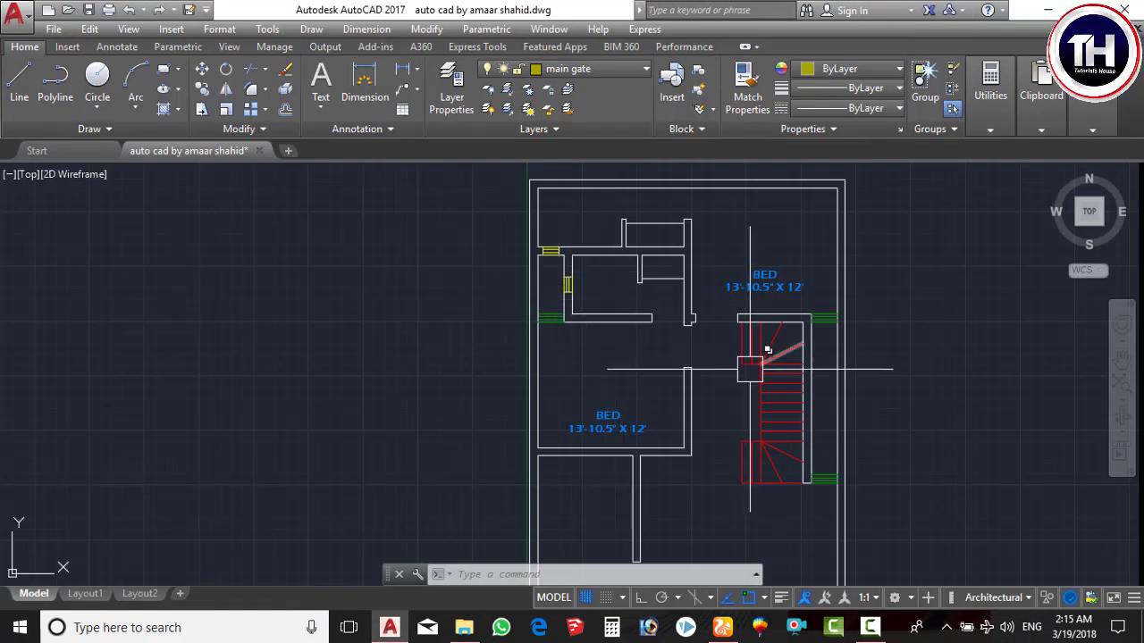
Step: Copy the blue BED 13'-10.5" X 12' label into the upper-left room
middle_click_drag(653, 353, 632, 338)
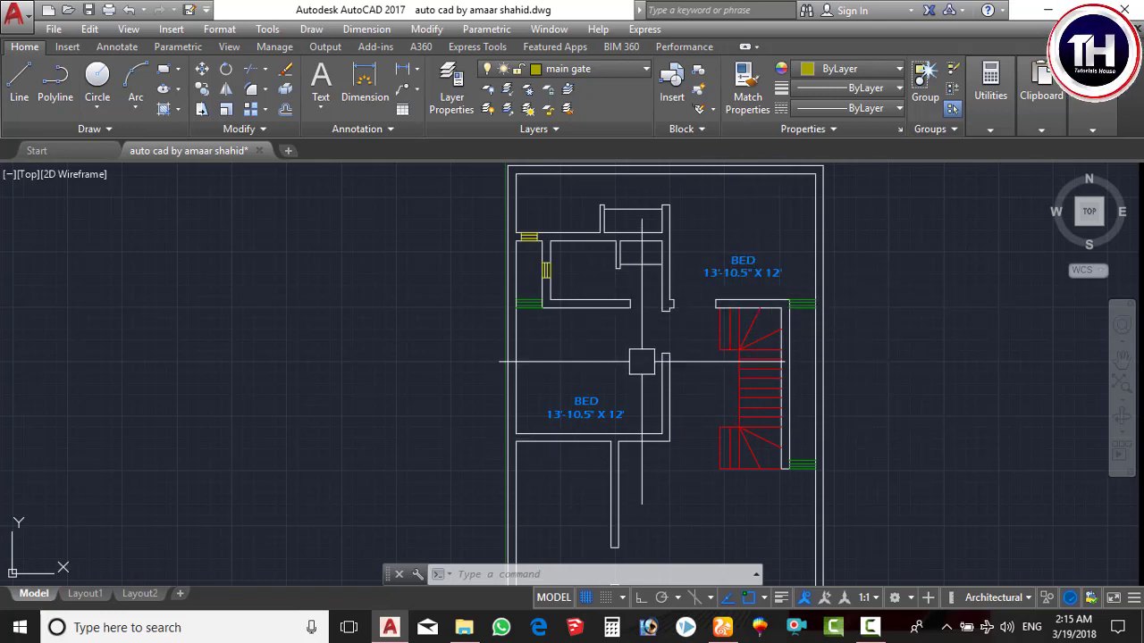
mouse_move(609, 195)
middle_mouse_down()
mouse_move(609, 225)
mouse_move(567, 255)
mouse_move(582, 294)
middle_mouse_up()
scroll(569, 219, "up", 2)
left_click(813, 382)
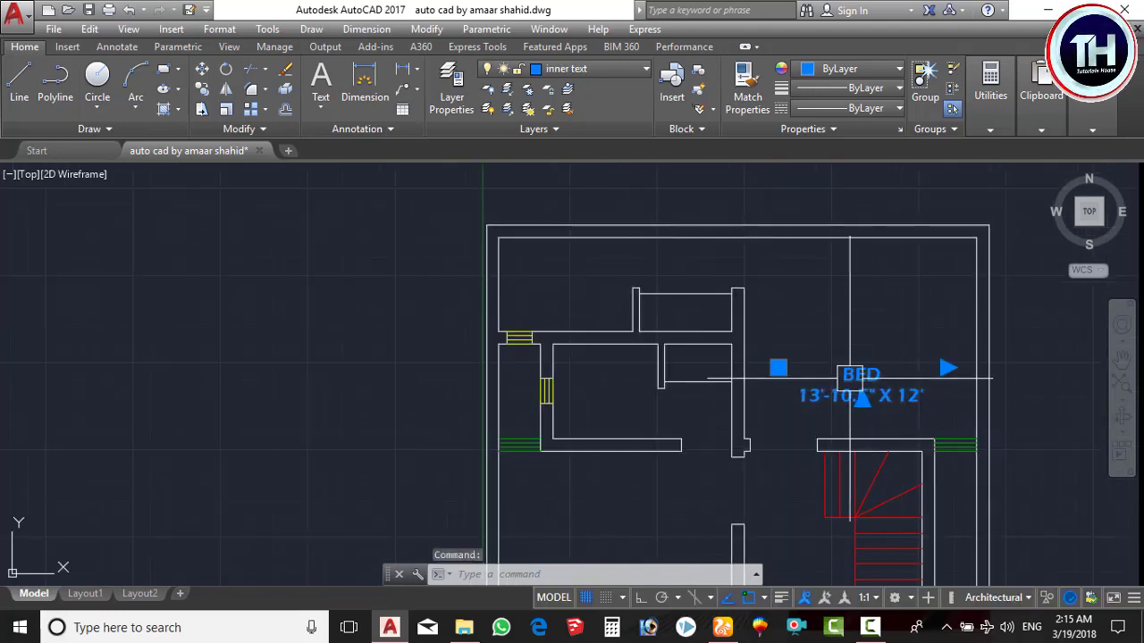
type("co")
key("Return")
left_click(924, 395)
scroll(616, 299, "up", 2)
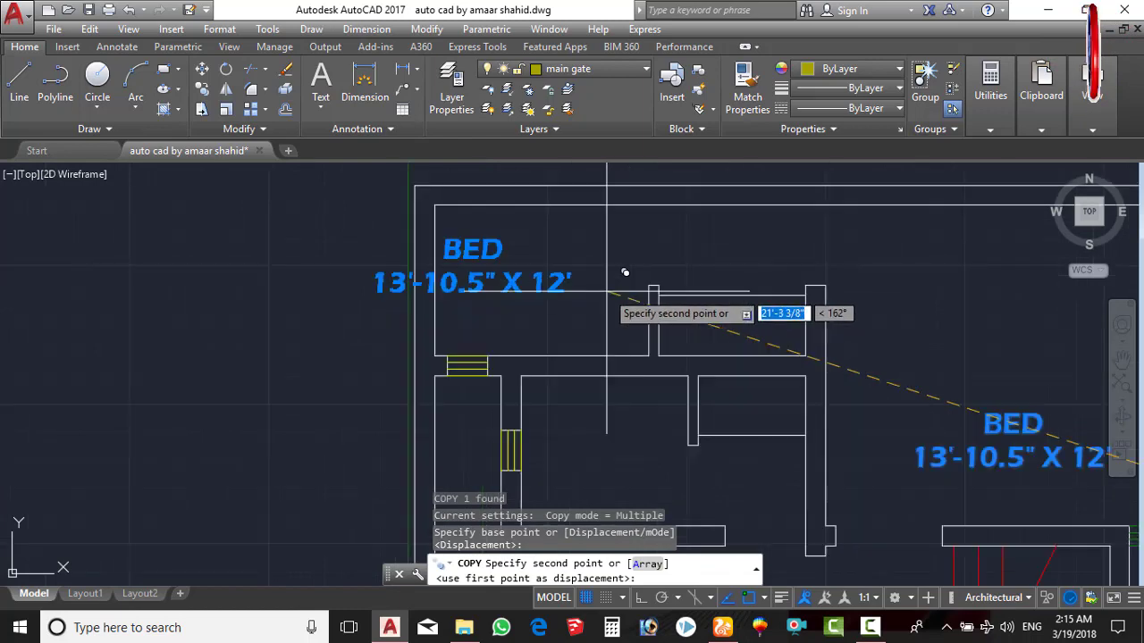
left_click(665, 283)
key("Escape")
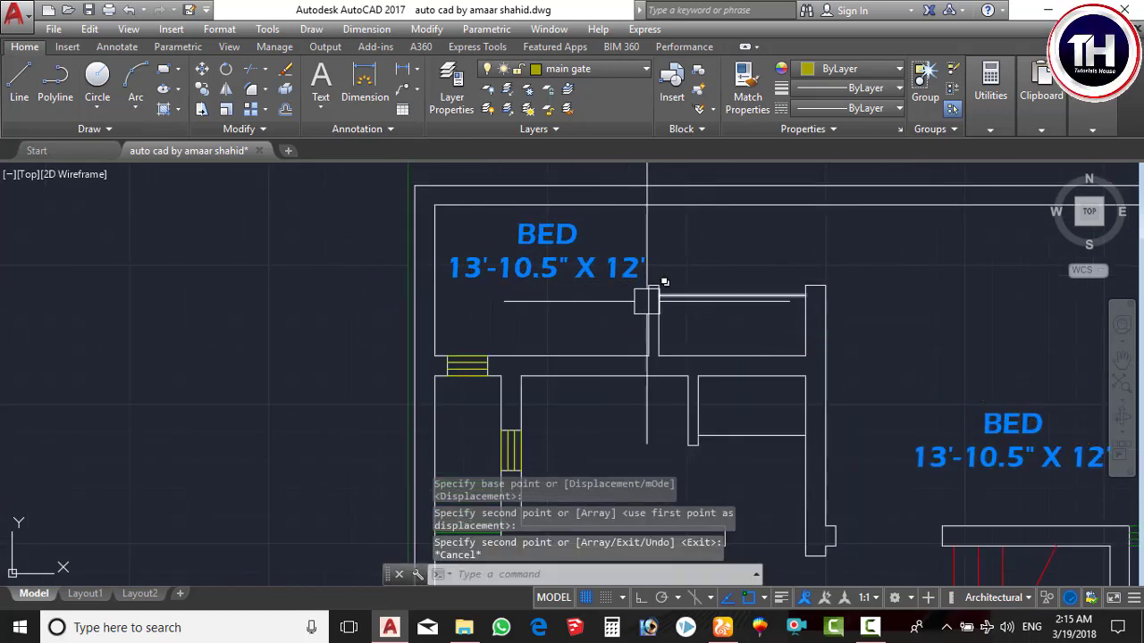
Step: Measure the upper-left room's walls with DIST and open the copied label for editing
type("di")
key("Return")
scroll(647, 315, "up", 2)
left_click(647, 323)
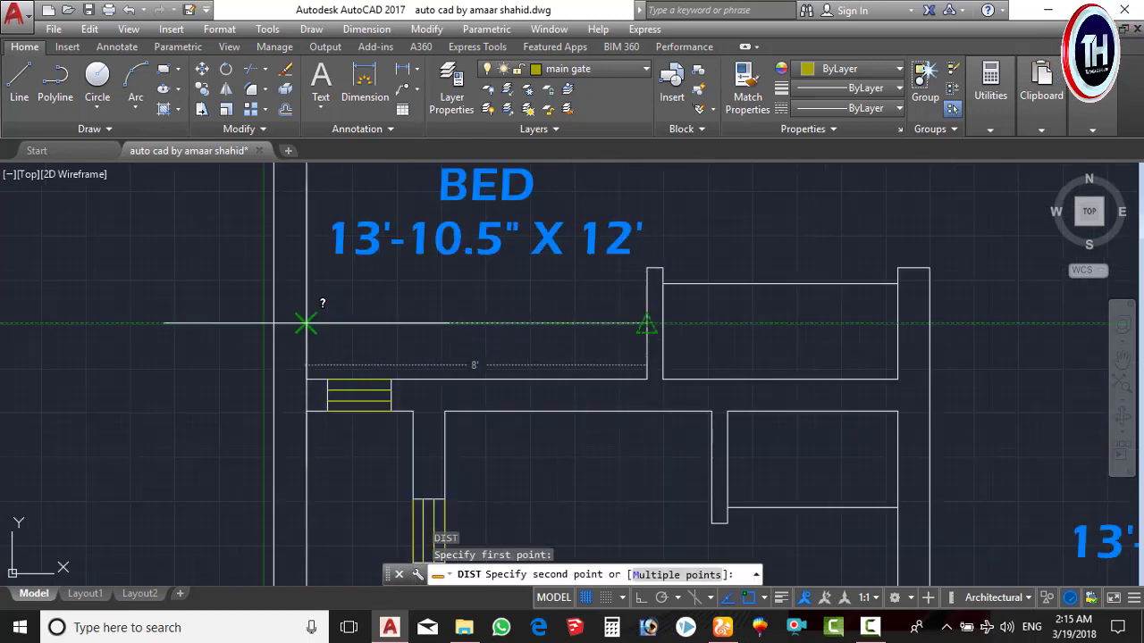
key("Escape")
key("Return")
left_click(434, 379)
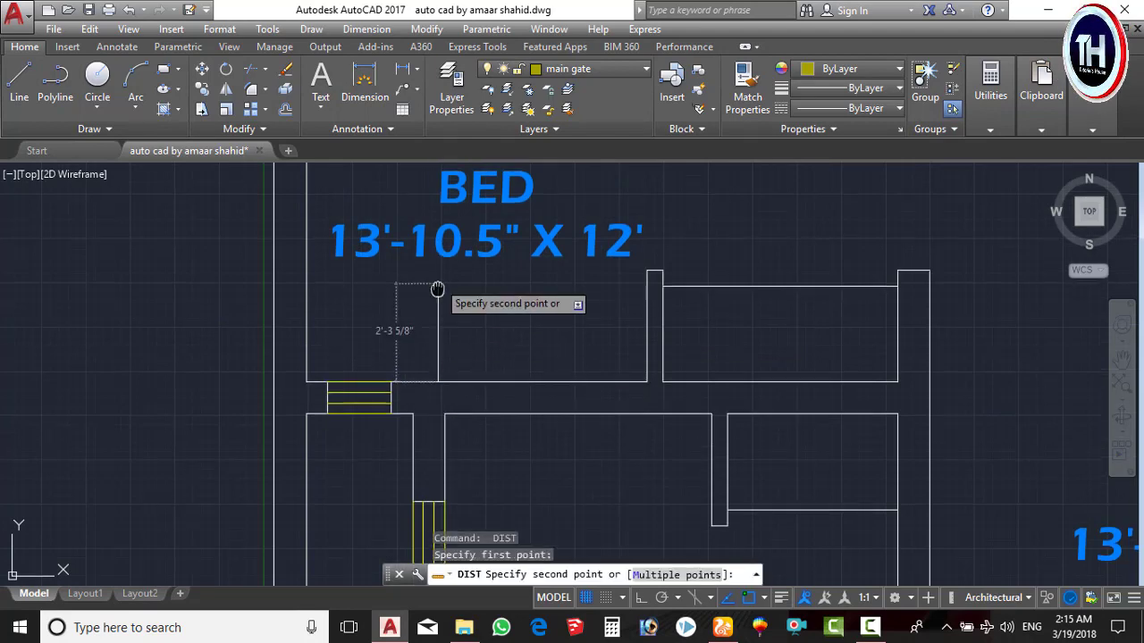
middle_click_drag(425, 161, 423, 228)
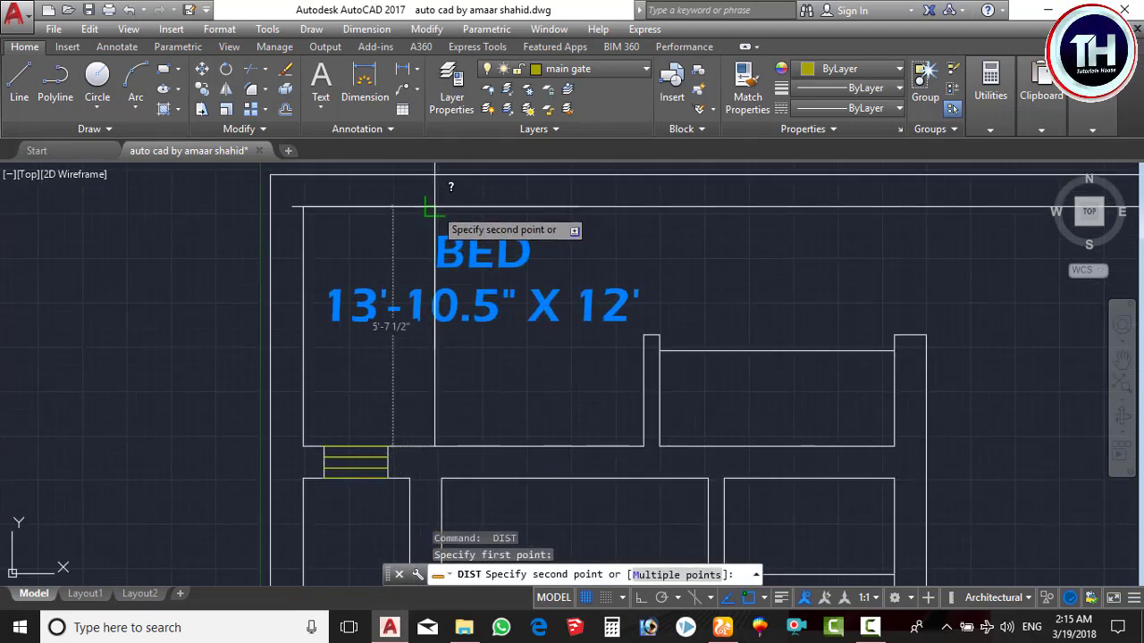
key("Escape")
left_click(483, 310)
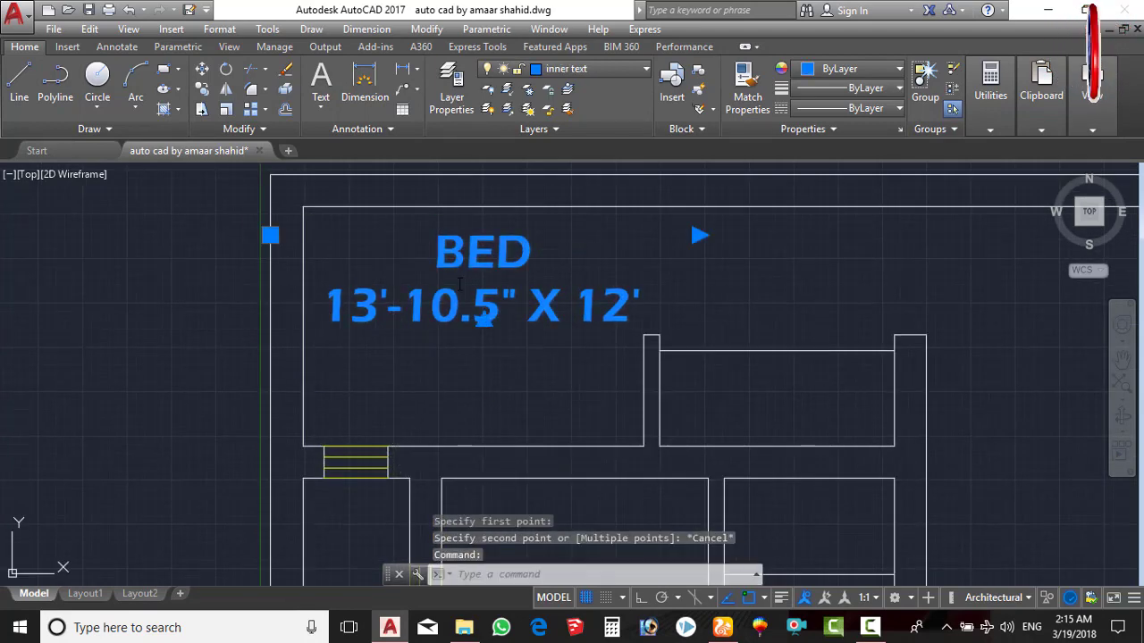
double_click(471, 313)
Step: Replace the word BED with BATH in the copied label
left_click_drag(439, 253, 523, 253)
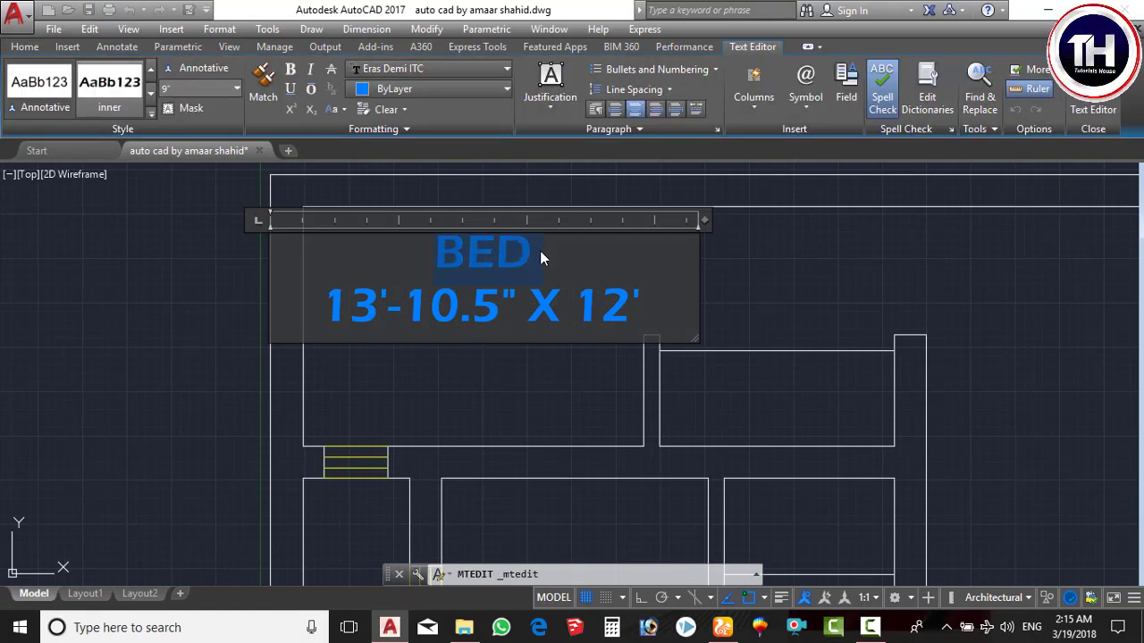
type("Bt")
key("BackSpace")
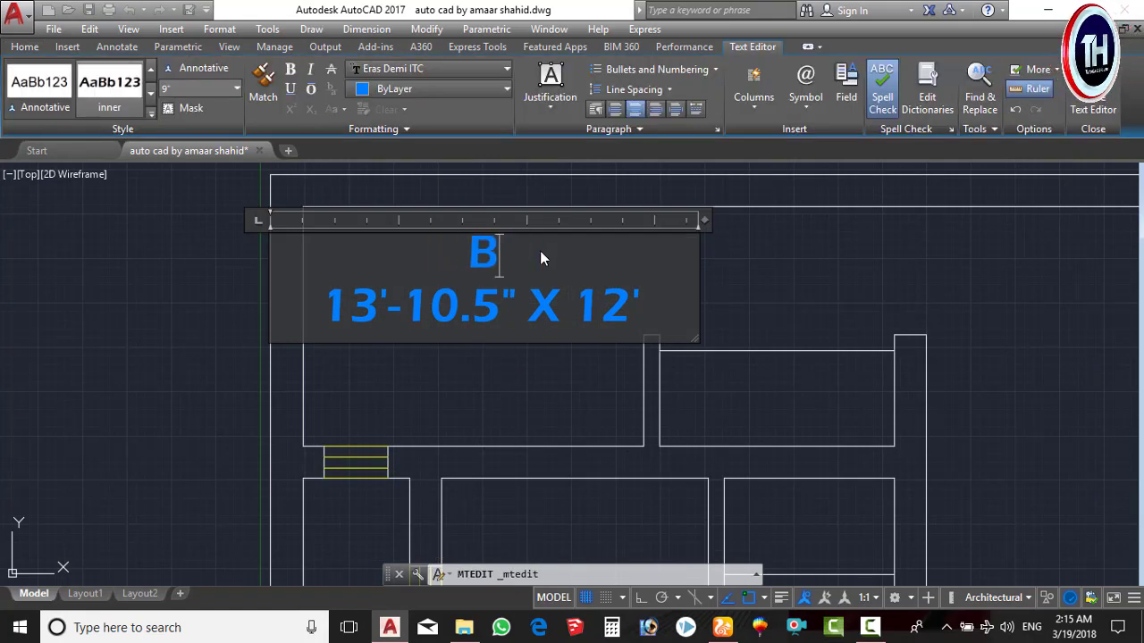
type("ATH")
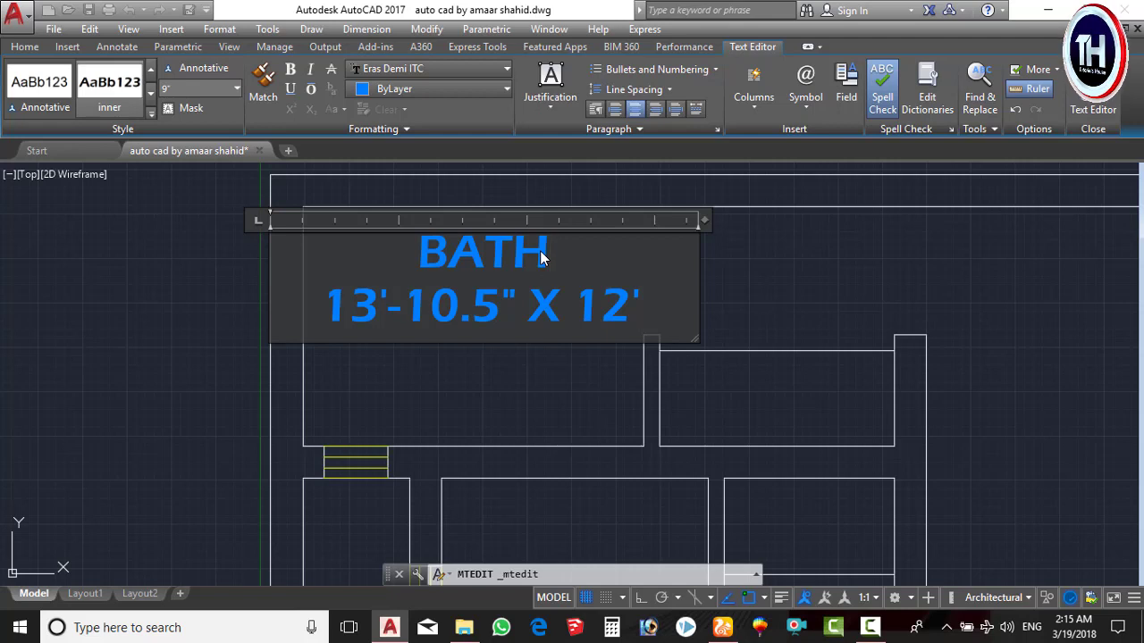
Step: Change the label's dimensions to 8' X 5'-7.5" and close the editor
key("BackSpace")
key("BackSpace")
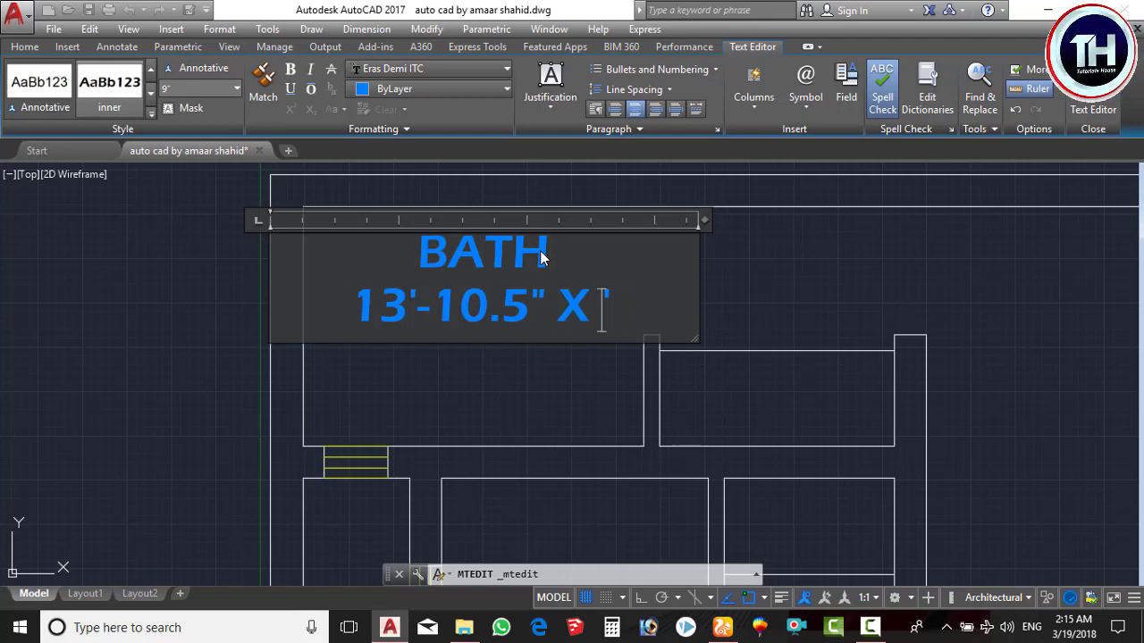
type("5'")
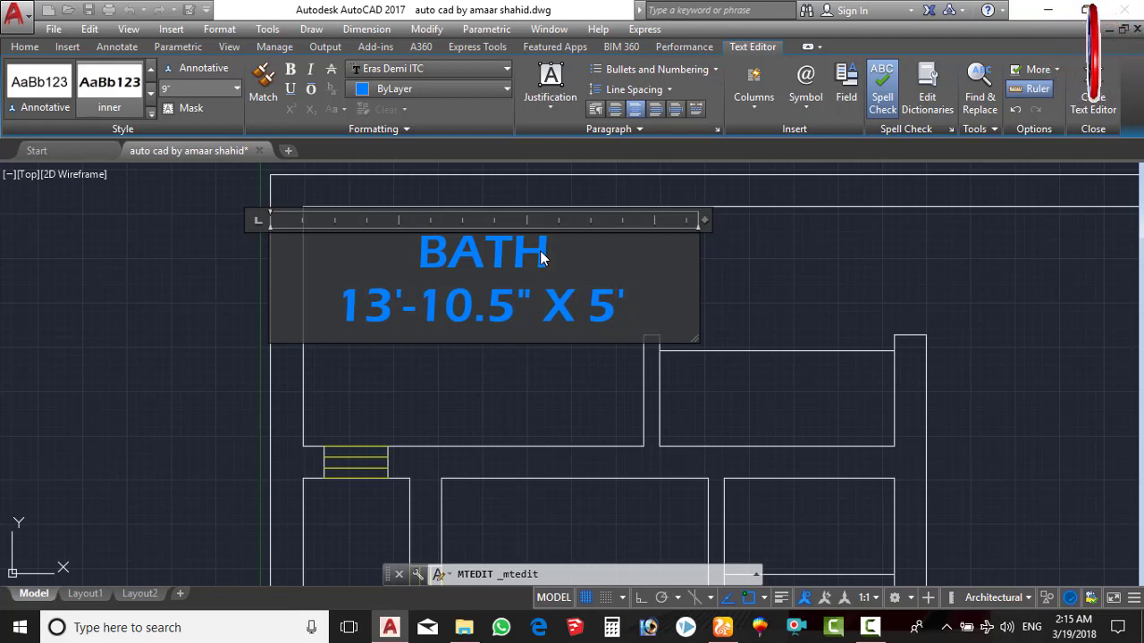
type("=")
key("BackSpace")
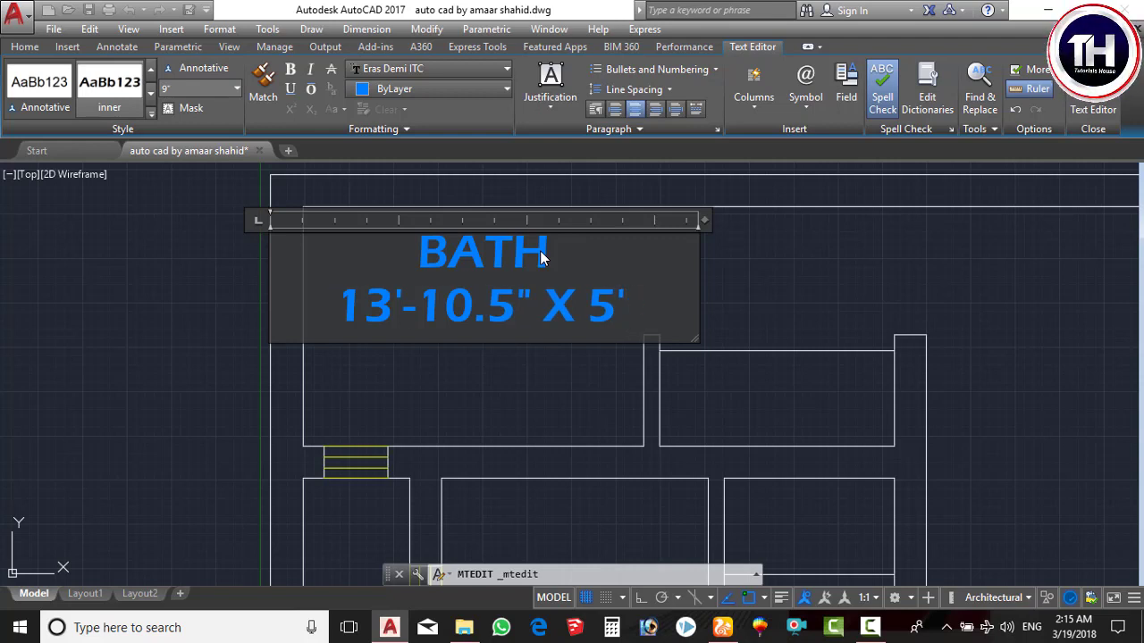
type("-7.")
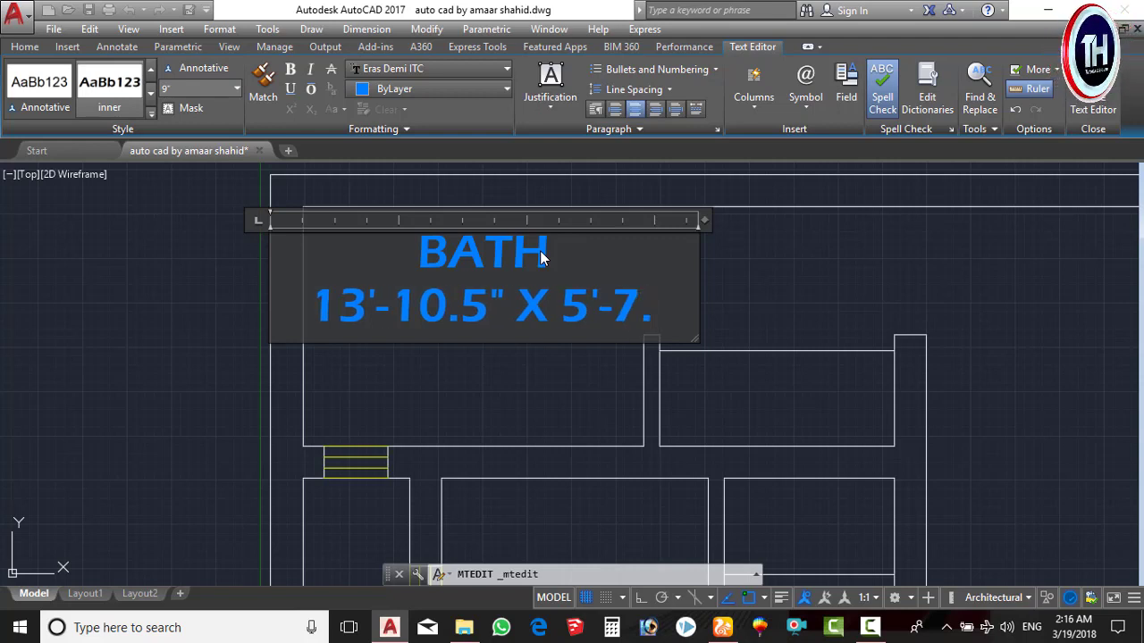
type("5")
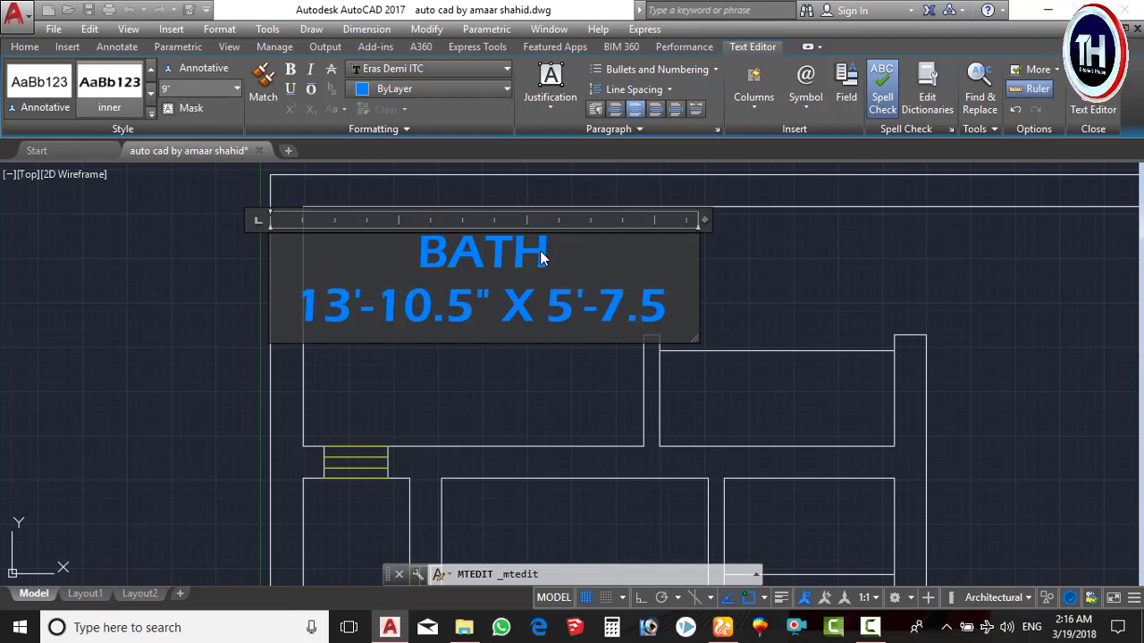
type("\"")
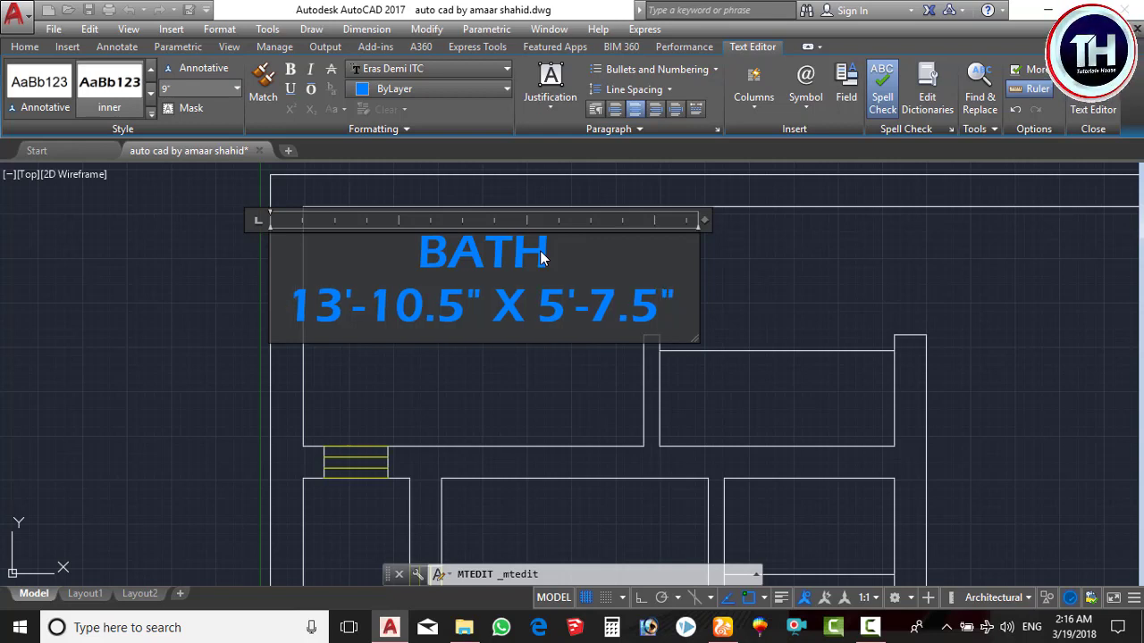
key("BackSpace")
key("BackSpace")
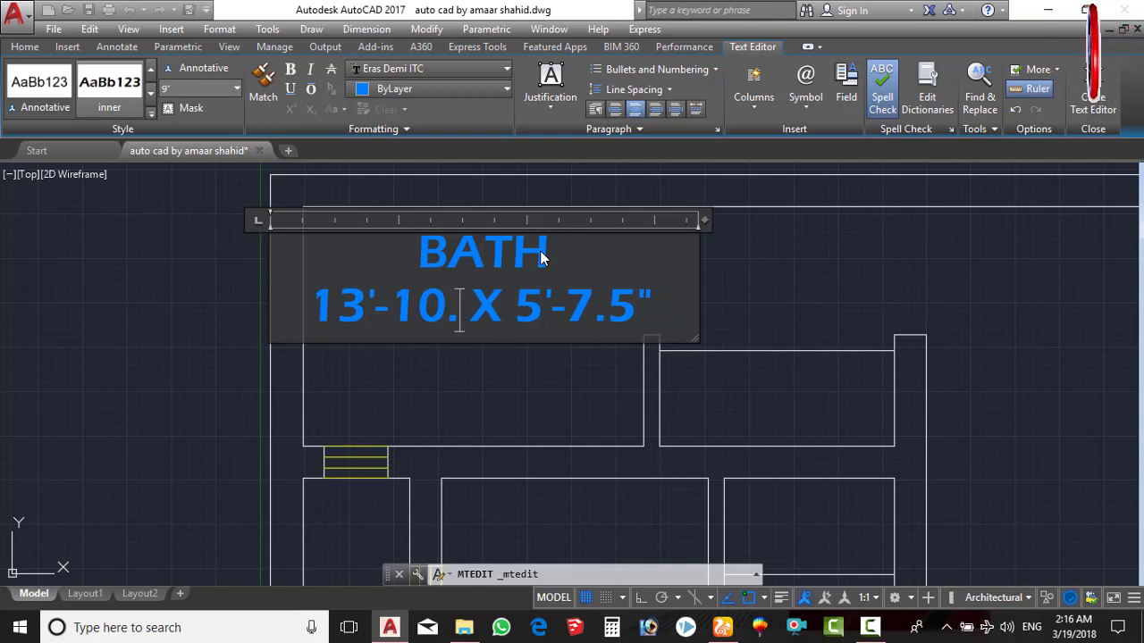
key("BackSpace")
key("BackSpace")
key("BackSpace")
key("BackSpace")
key("BackSpace")
key("BackSpace")
type("8")
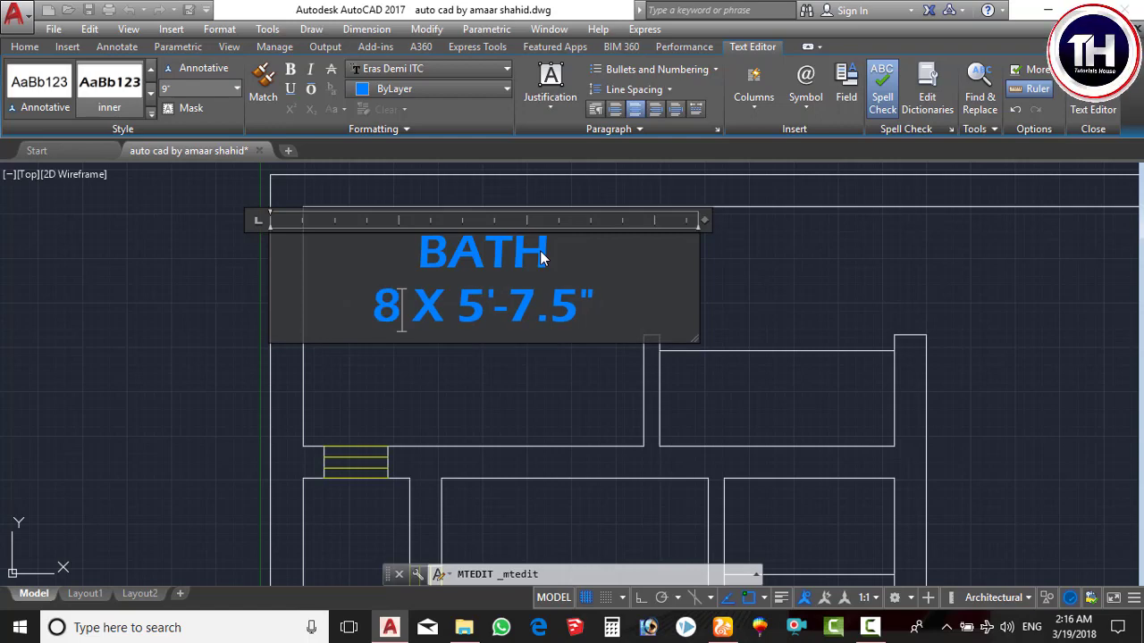
type("'")
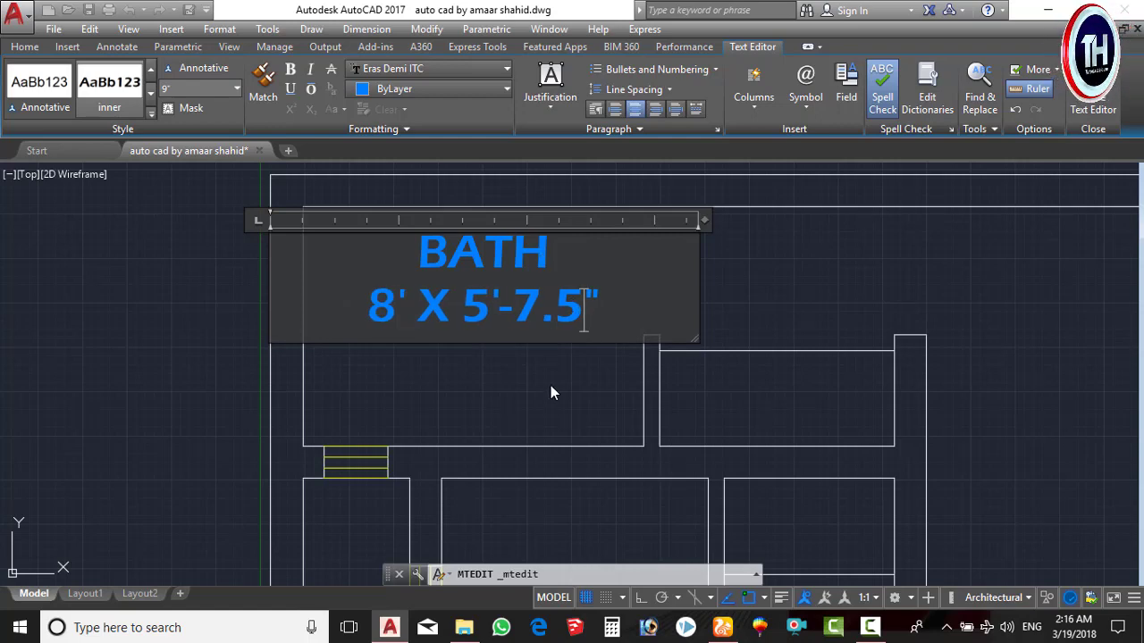
left_click(551, 393)
scroll(536, 376, "down", 5)
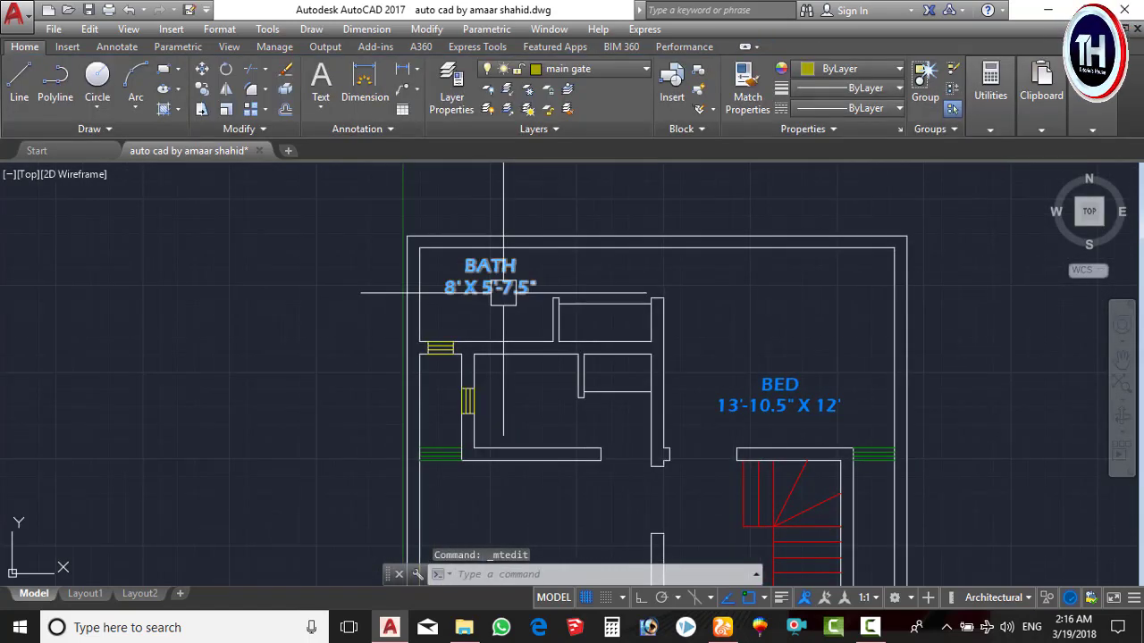
Step: Copy the BATH label into the lower middle room
left_click(491, 290)
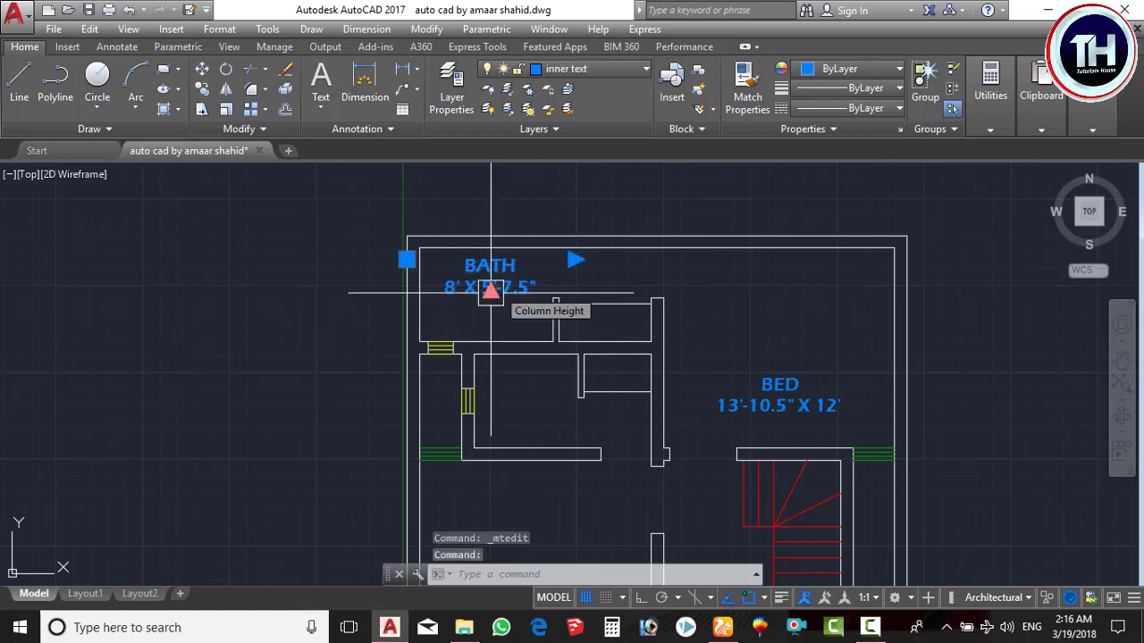
type("CO")
key("Return")
left_click(491, 291)
left_click(468, 436)
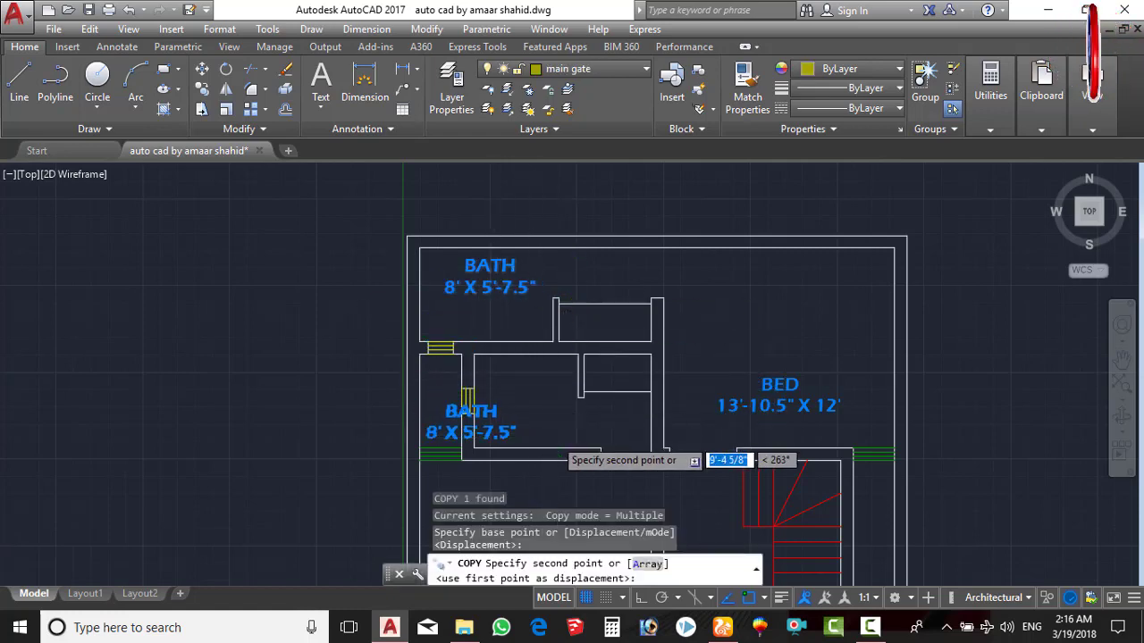
scroll(554, 440, "up", 3)
scroll(626, 407, "down", 1)
left_click(669, 393)
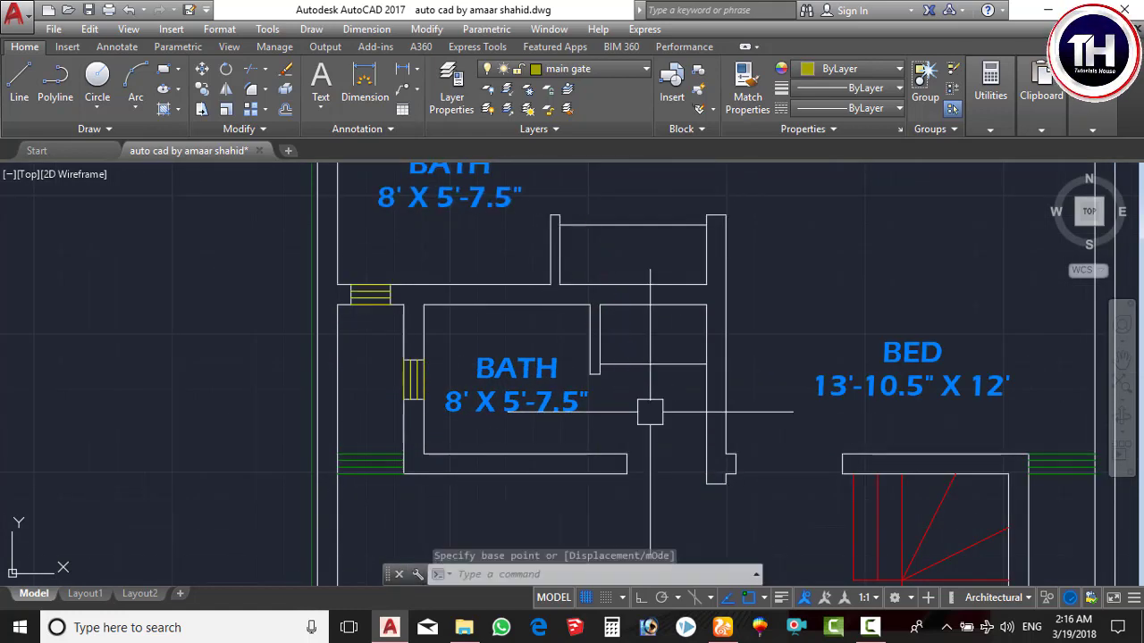
key("Escape")
Step: Measure the lower room's width from its left wall with DIST
type("I")
key("Return")
scroll(447, 313, "up", 4)
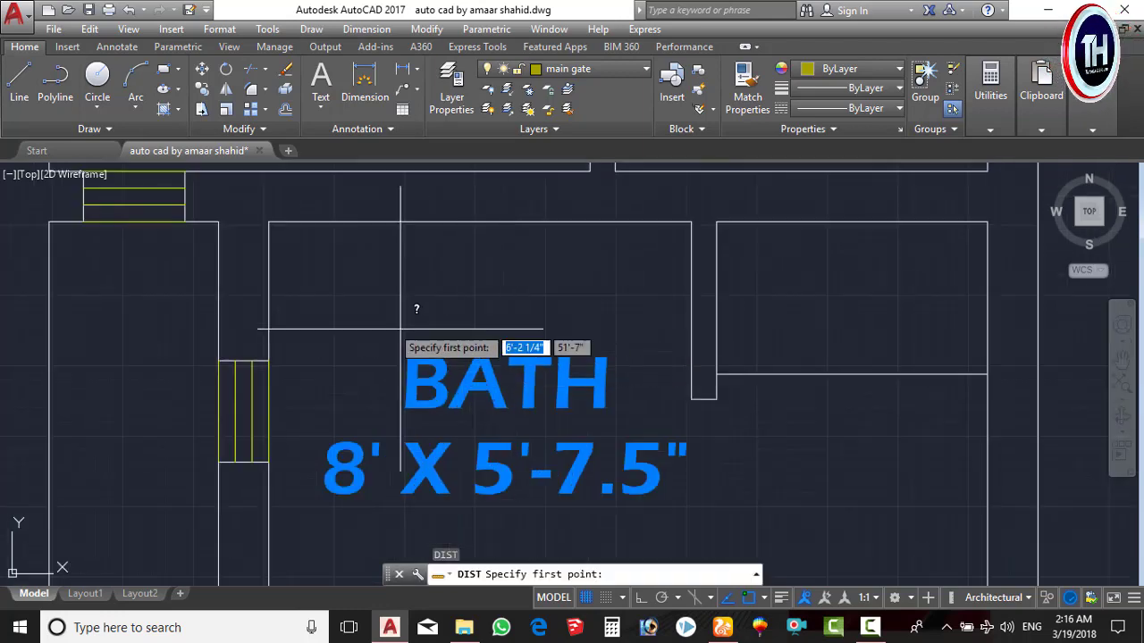
left_click(268, 291)
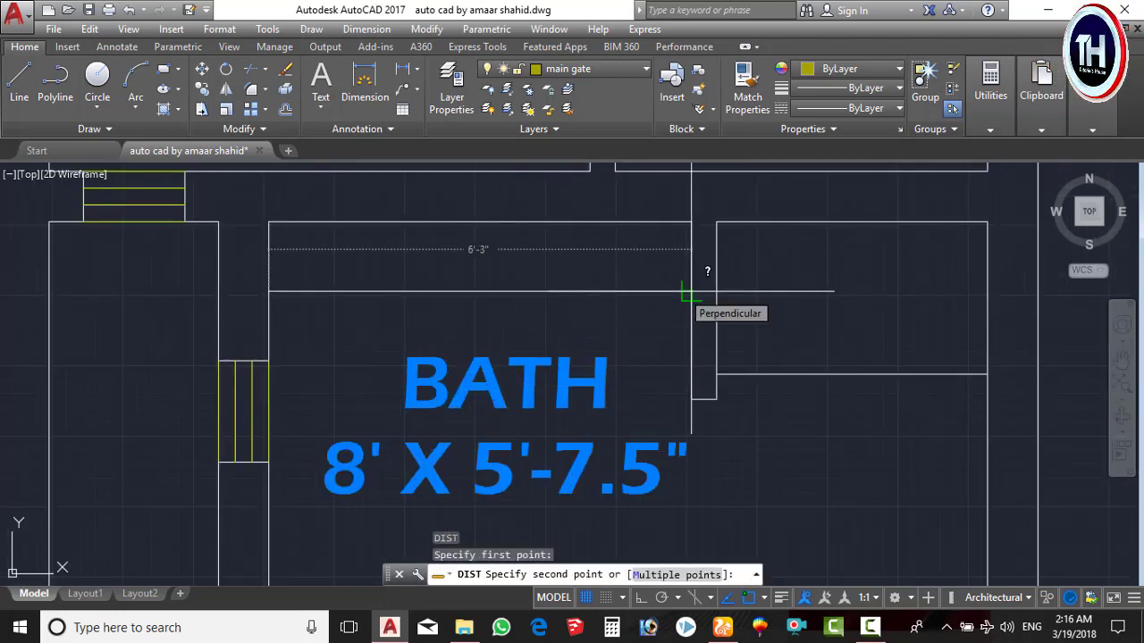
key("Escape")
scroll(688, 296, "down", 2)
Step: Change the copied label's width to 6'-3" so it reads BATH 6'-3" X 5'-7.5"
left_click(621, 416)
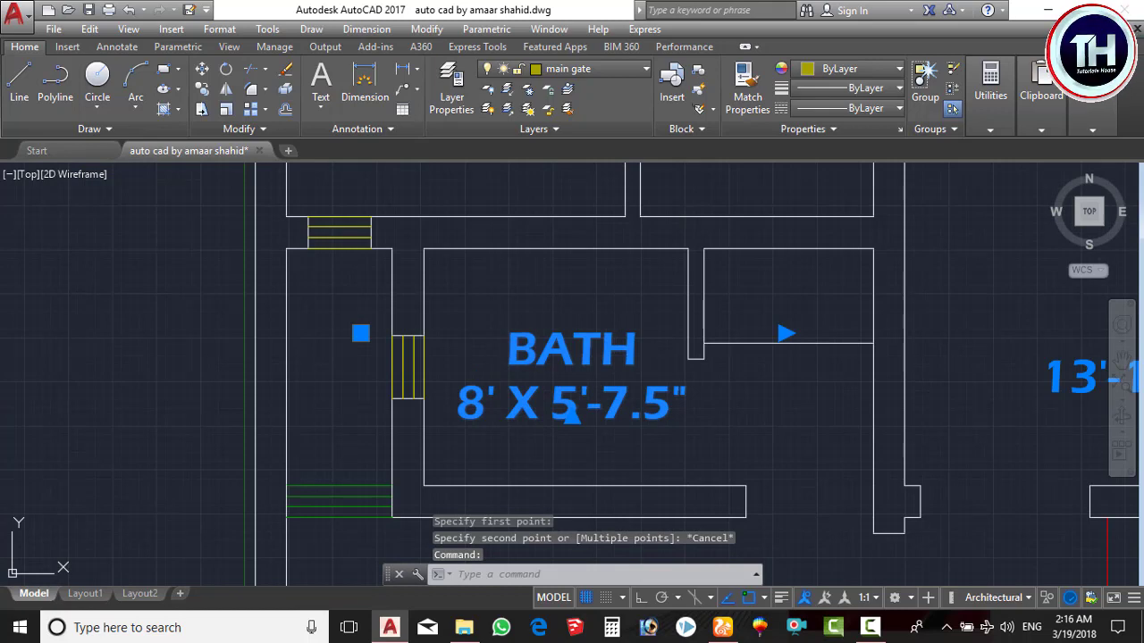
double_click(483, 413)
type("6")
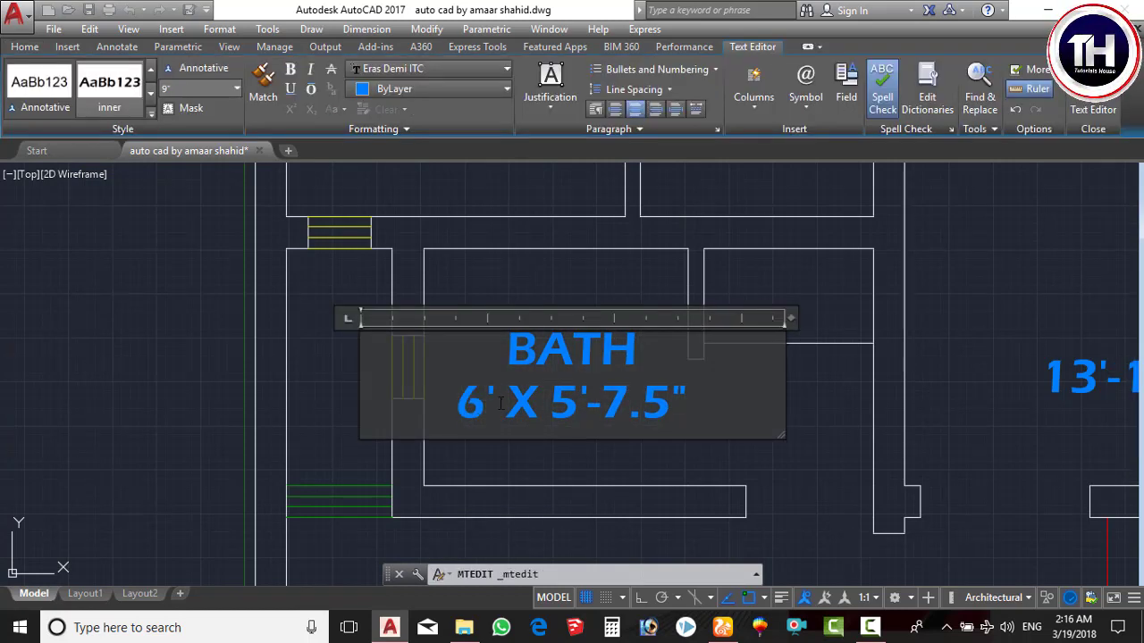
type("-3")
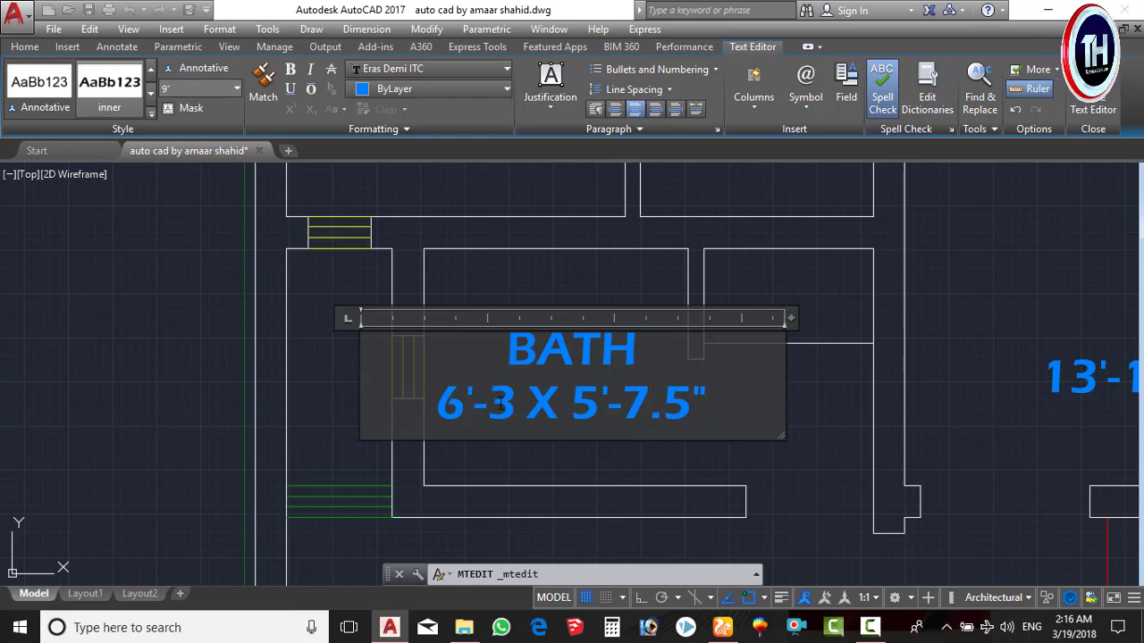
type("\"")
left_click(717, 456)
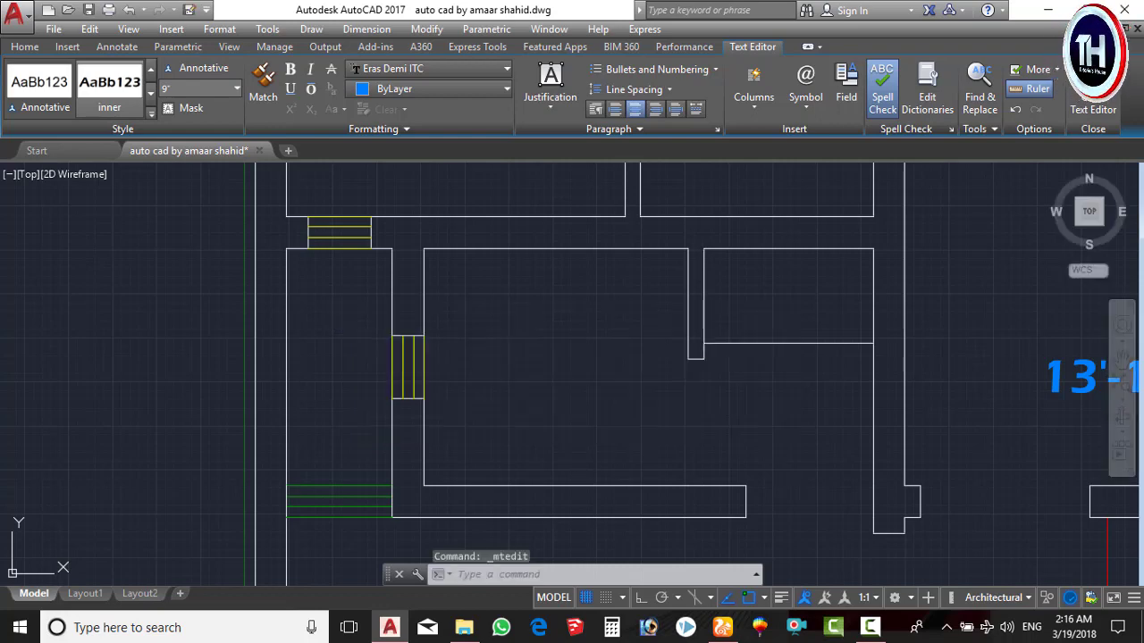
middle_click_drag(674, 410, 653, 404)
Step: Take a DIST measurement along the lower room's bottom wall
type("i")
key("Return")
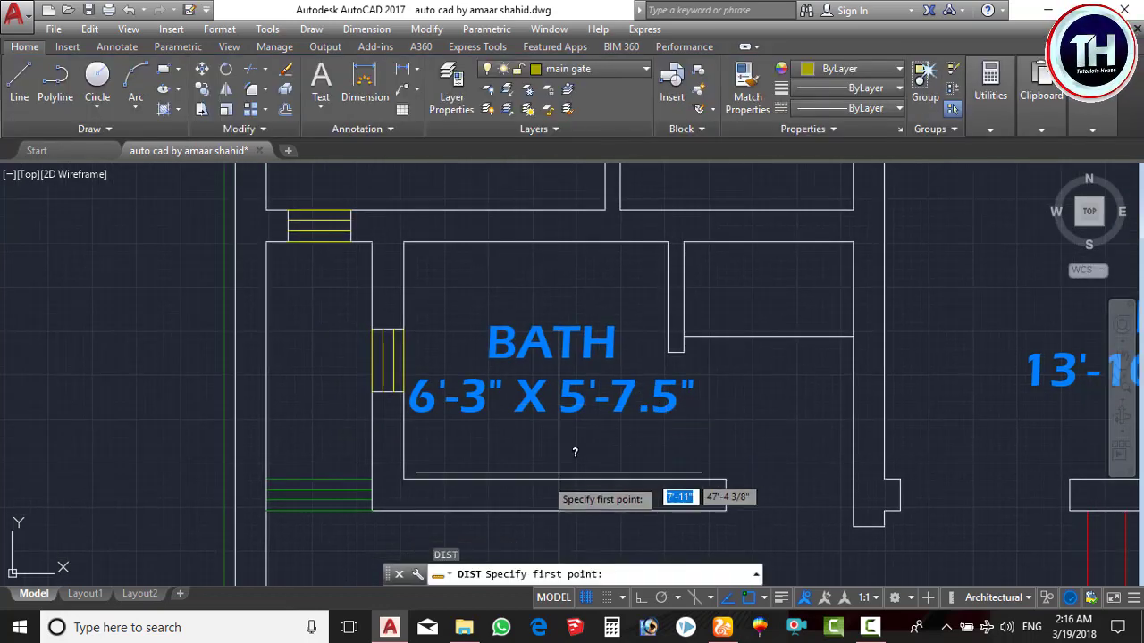
left_click(536, 478)
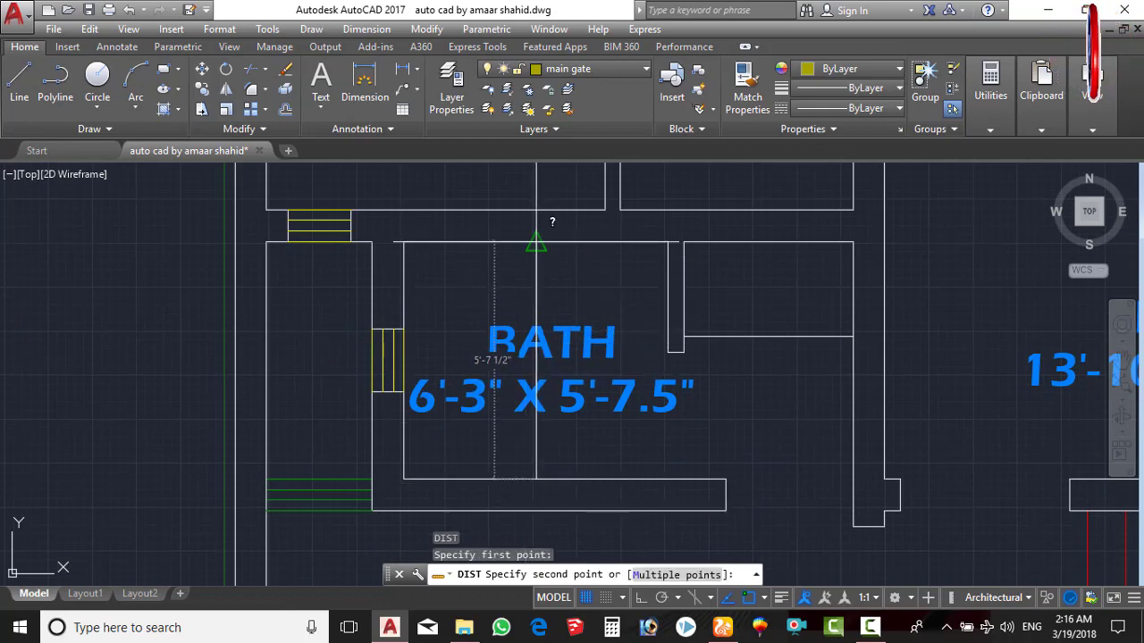
key("Escape")
scroll(595, 316, "down", 5)
middle_click_drag(589, 357, 590, 431)
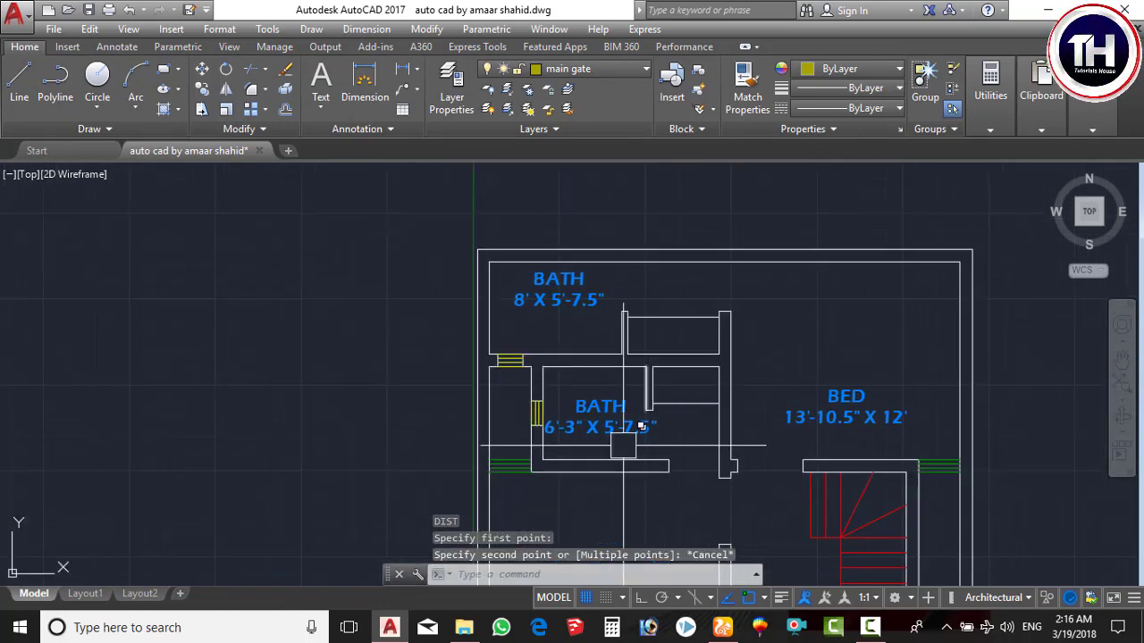
Step: Copy the BATH 6'-3" label into the neighbouring upper room and nudge it left
type("co")
key("Return")
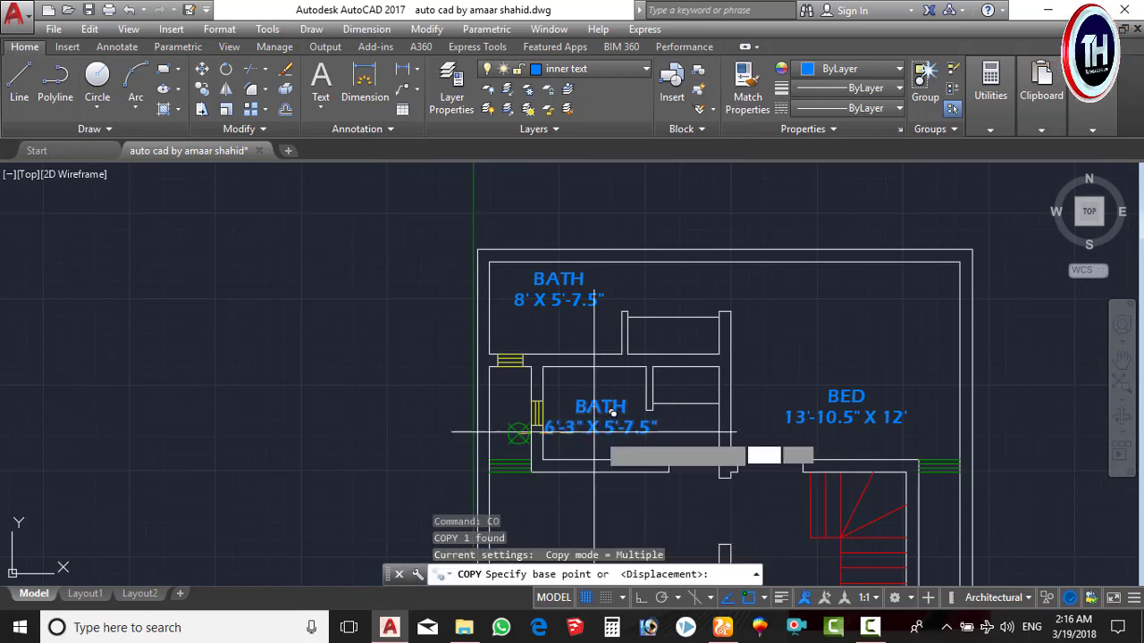
left_click(514, 433)
scroll(706, 286, "up", 4)
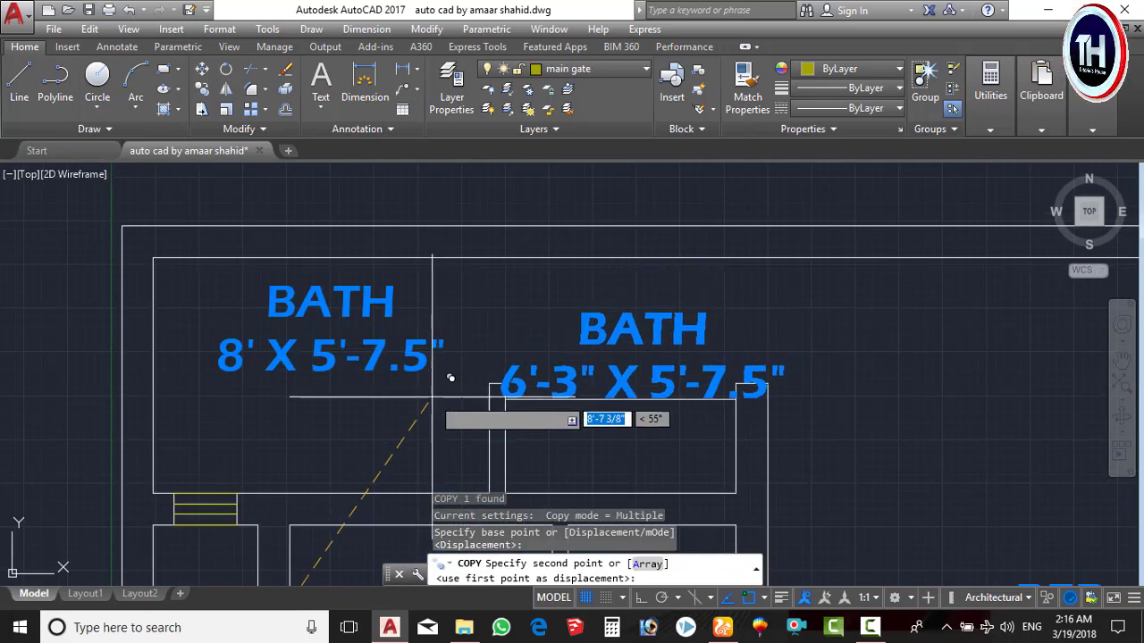
left_click(530, 371)
key("Escape")
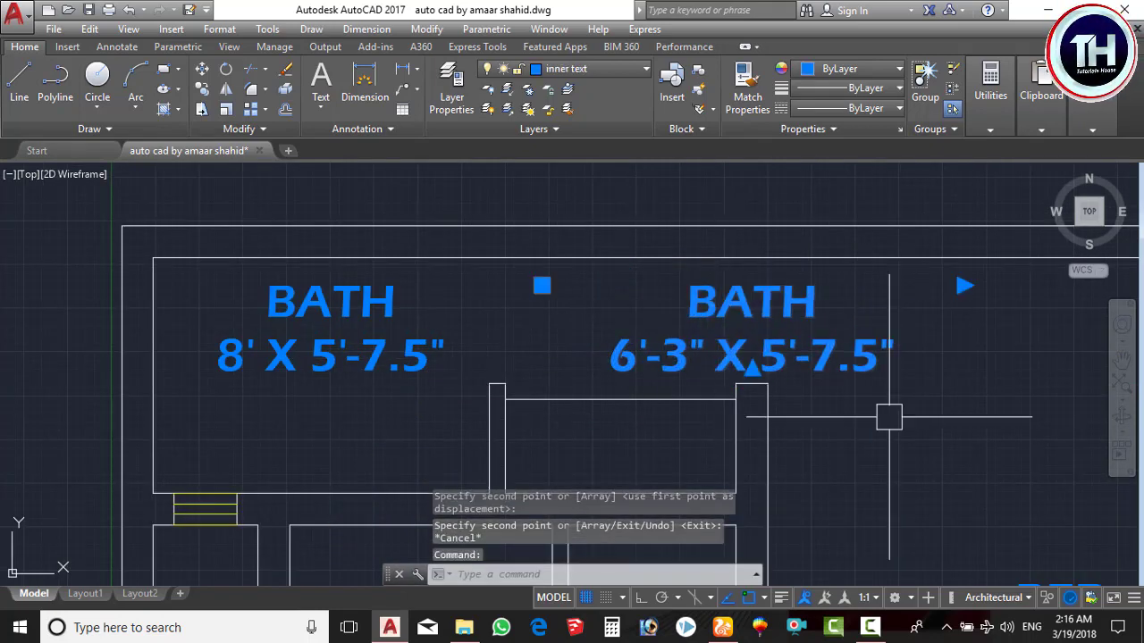
type("m")
key("Return")
left_click(945, 445)
left_click(820, 451)
key("Escape")
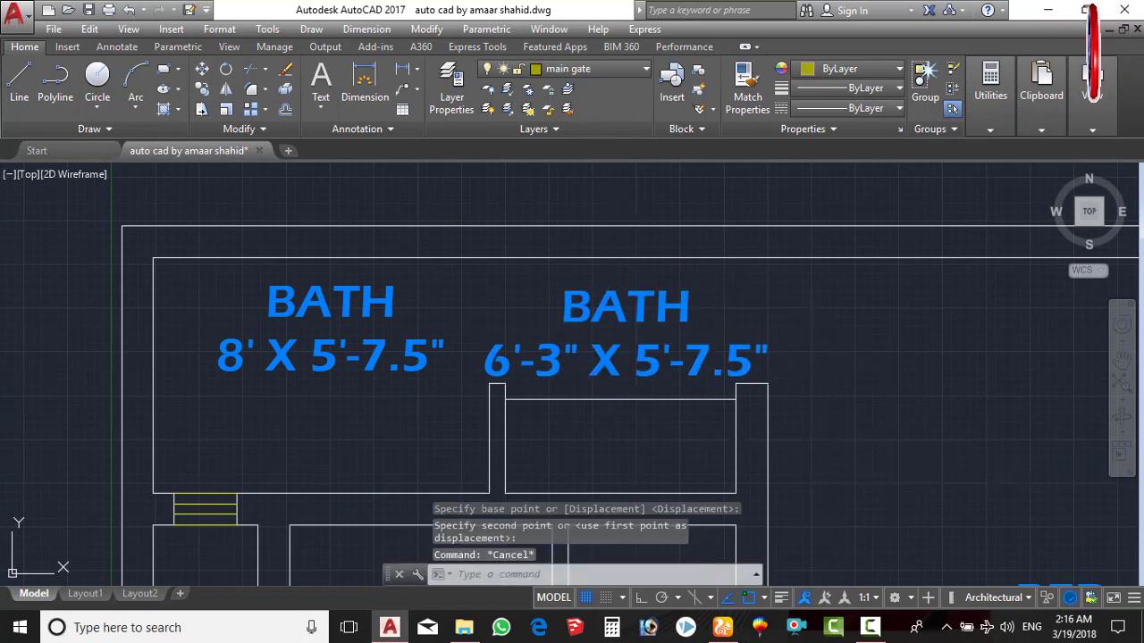
Step: Rename the copied label DRESS, keeping 6'-3" X 5'-7.5" on its own line
left_click(626, 362)
double_click(630, 308)
double_click(634, 309)
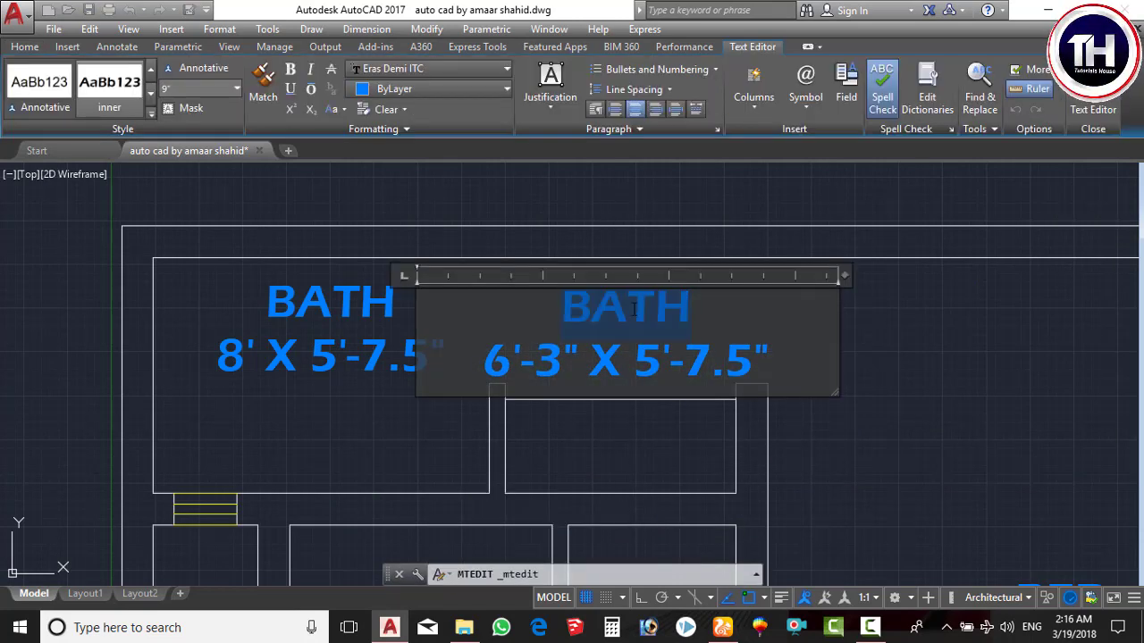
type("dRES6'-3\" X 5'-7.5")
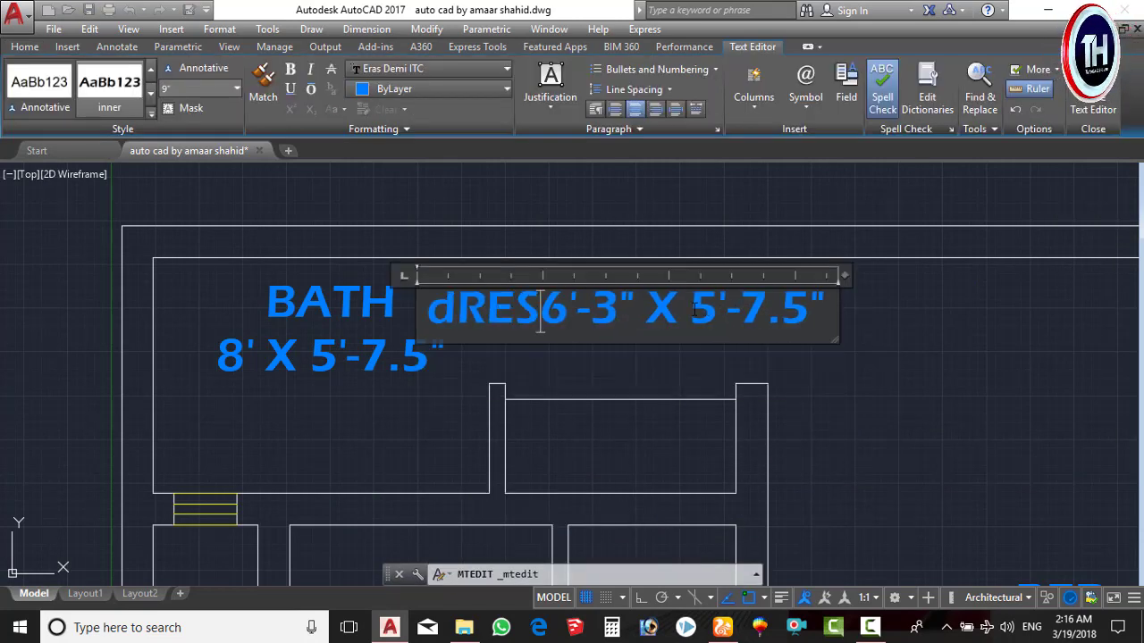
key("BackSpace")
key("BackSpace")
key("BackSpace")
key("BackSpace")
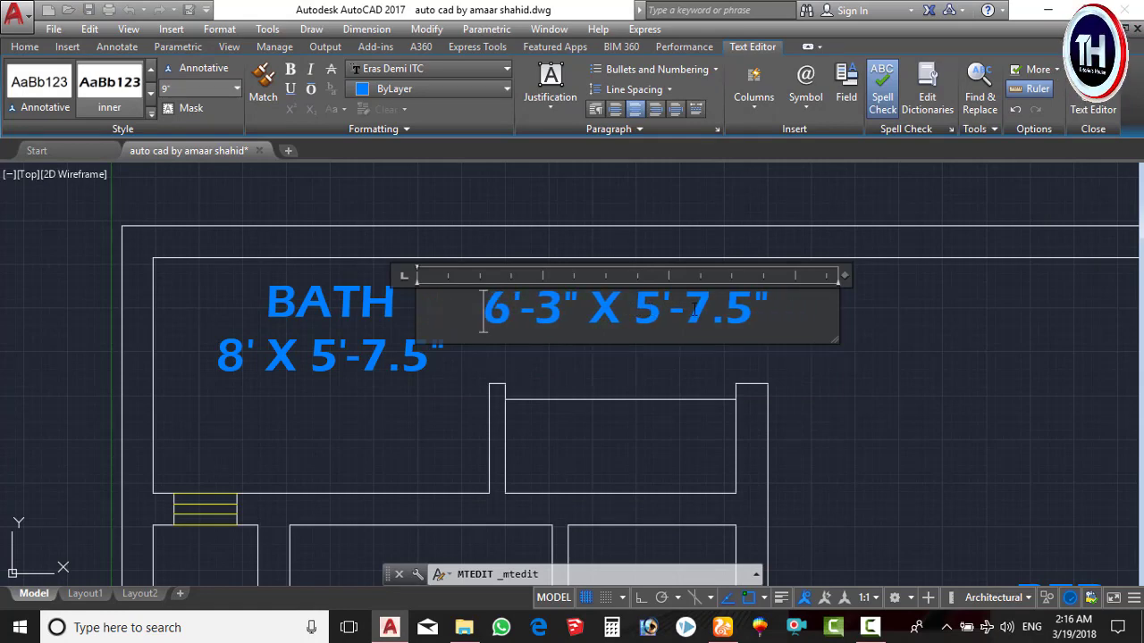
type("DRESS")
key("Return")
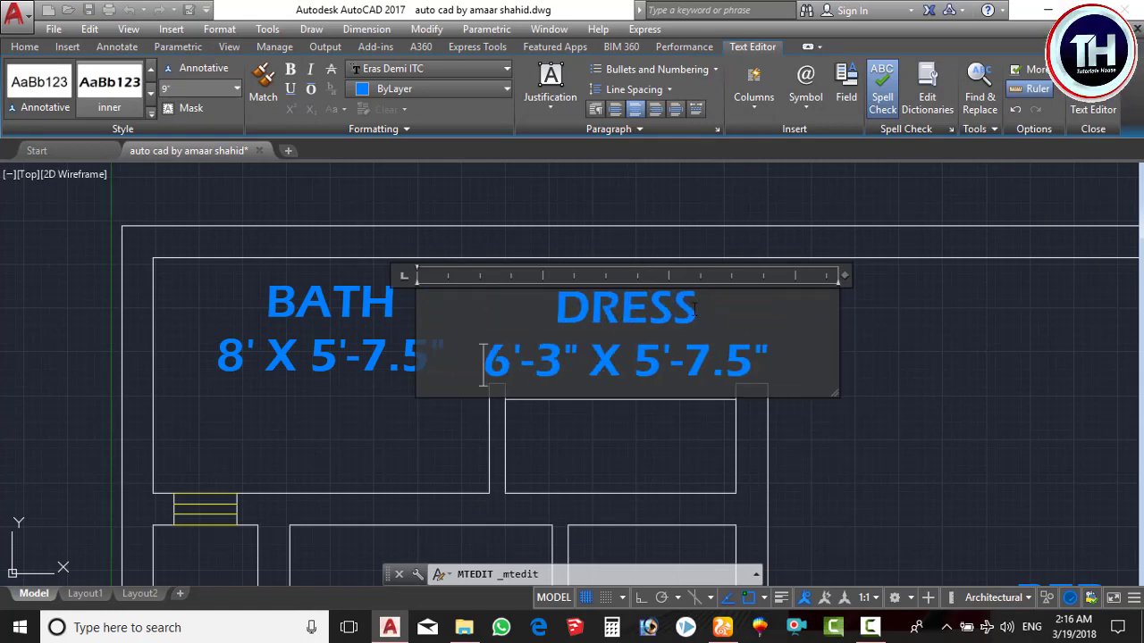
left_click(643, 456)
type("D")
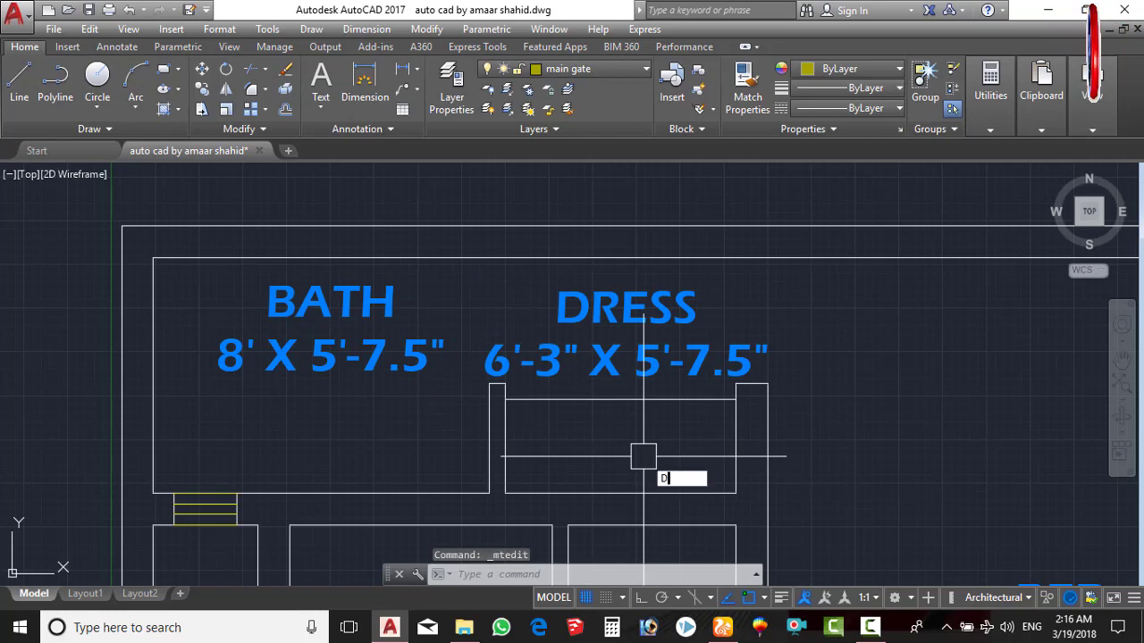
type("I")
key("Return")
left_click(505, 400)
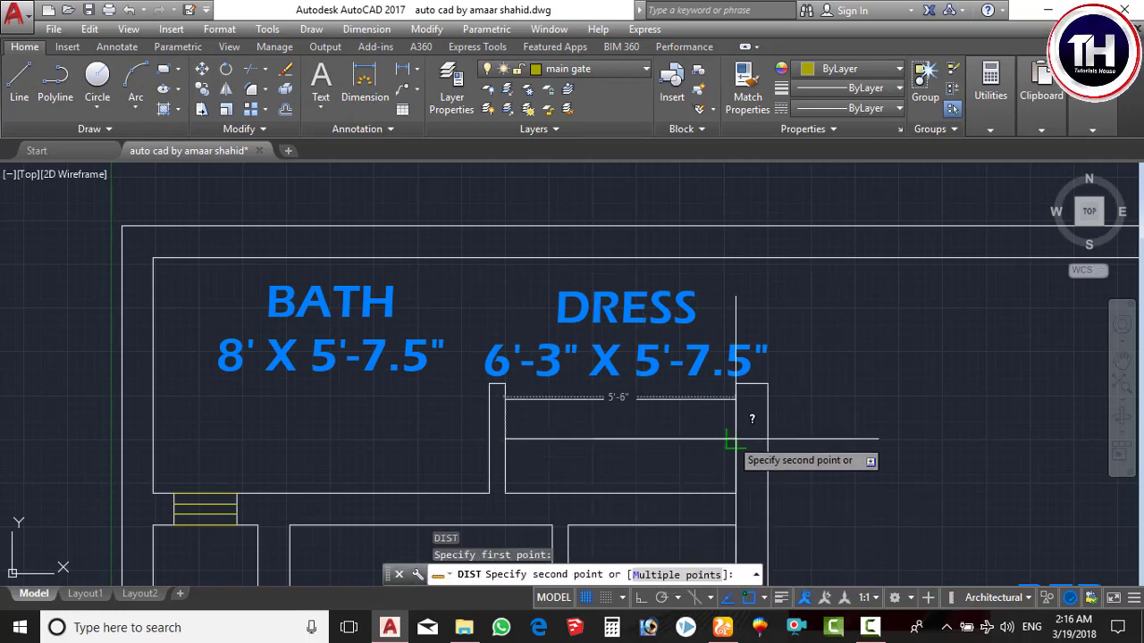
key("Escape")
key("Return")
left_click(706, 493)
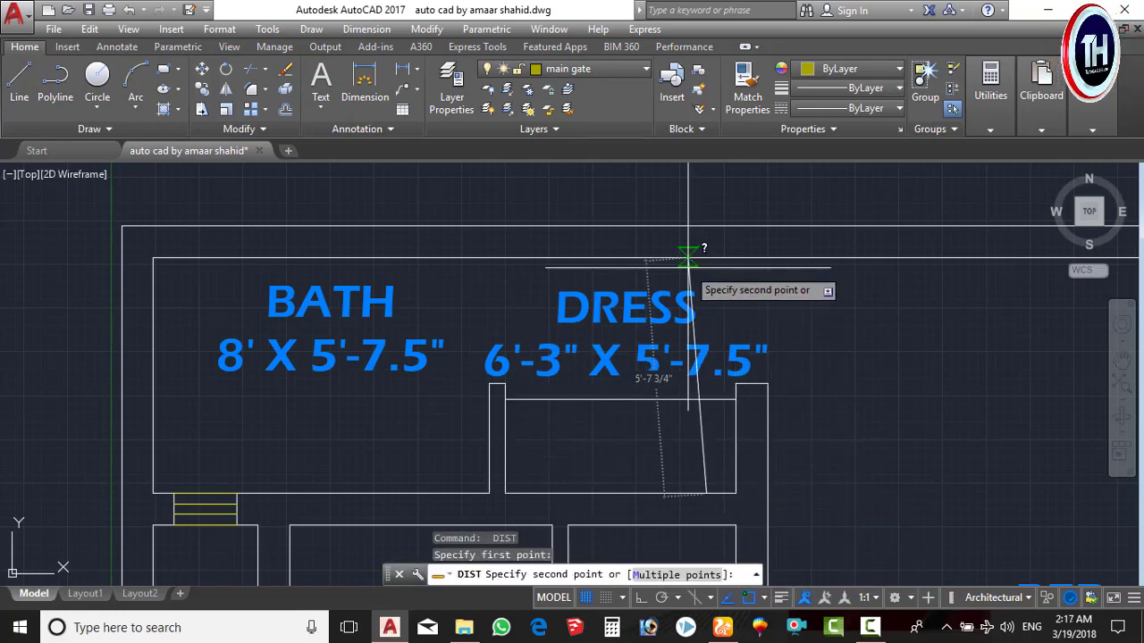
key("Escape")
key("Return")
left_click(736, 493)
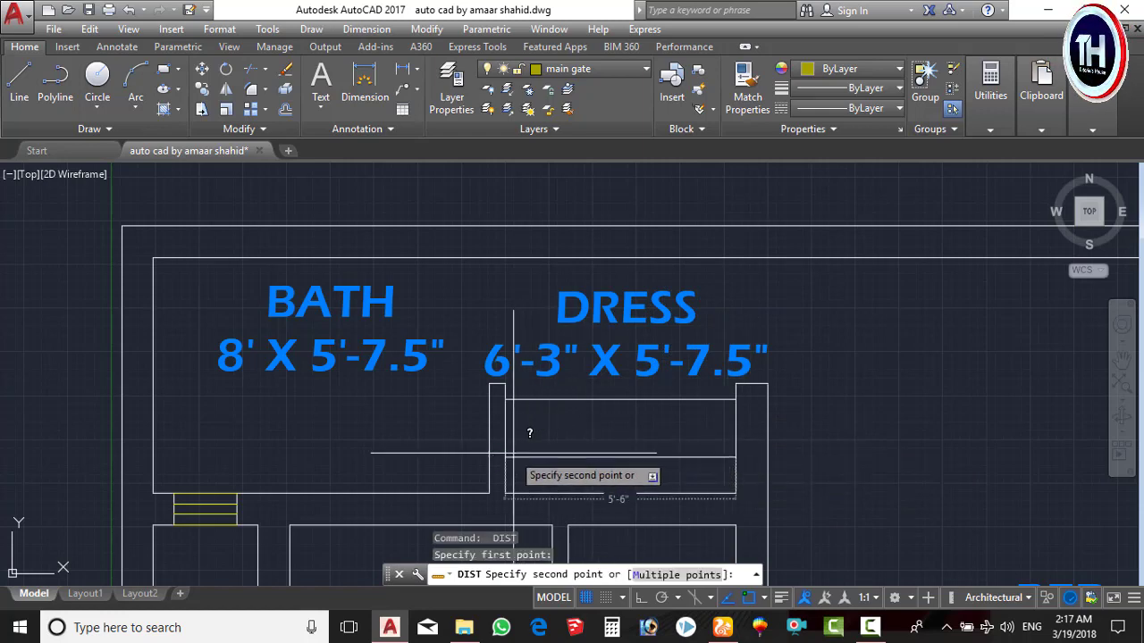
key("Escape")
key("Return")
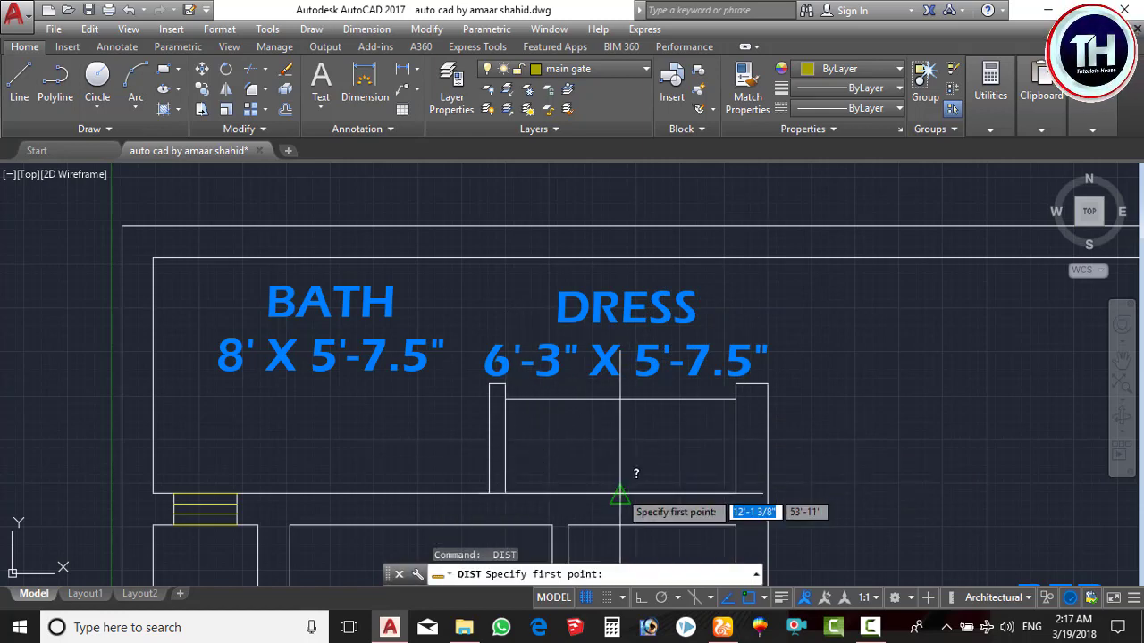
left_click(620, 493)
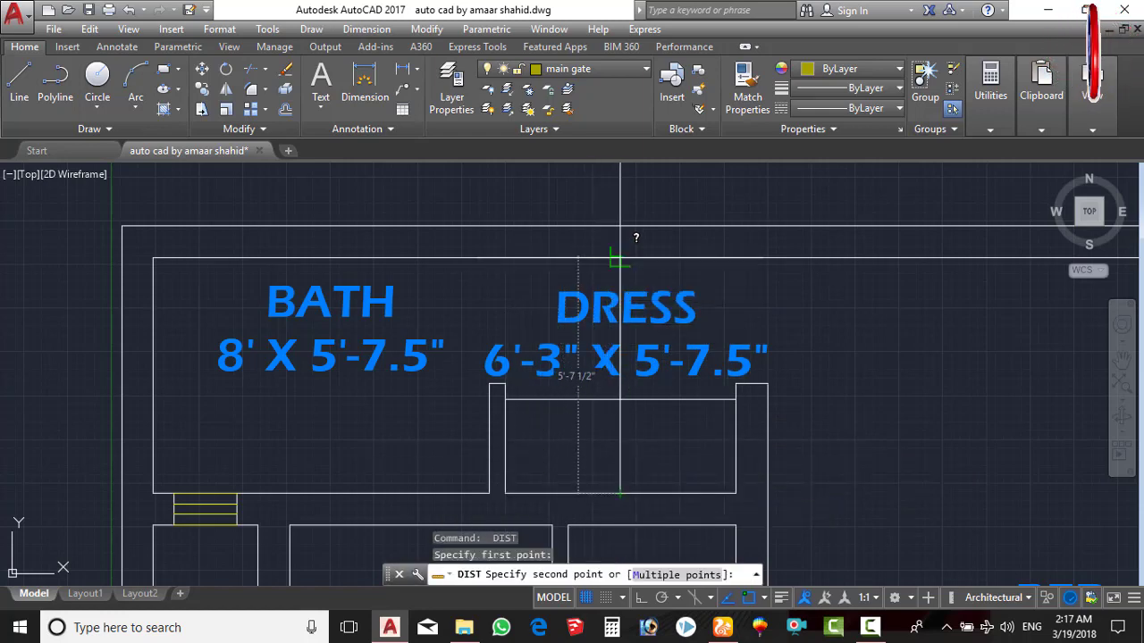
key("Escape")
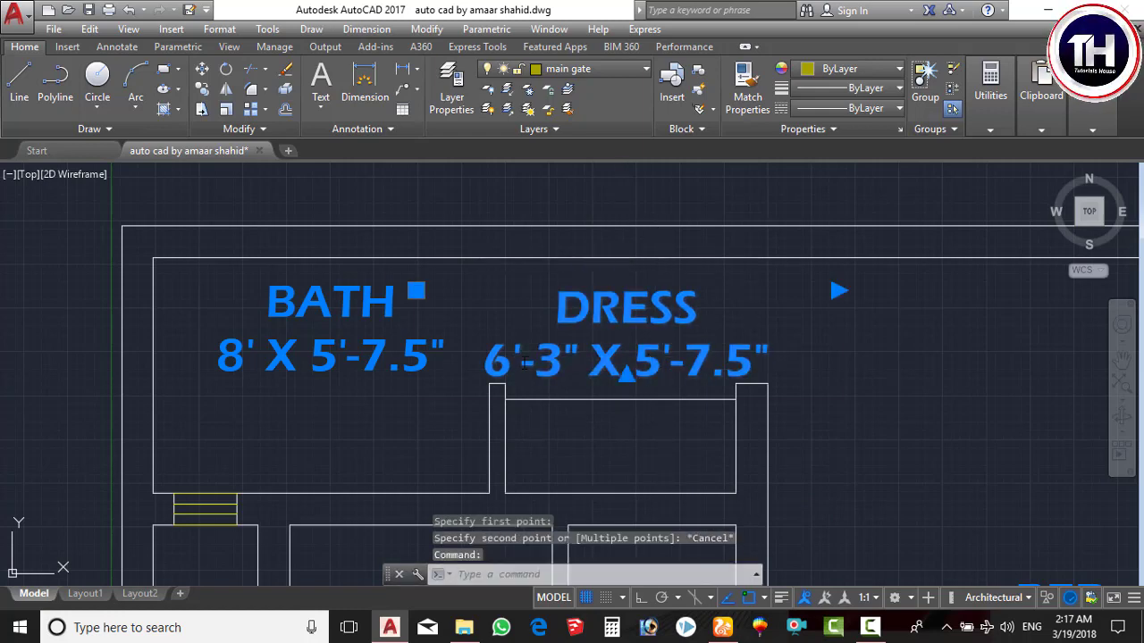
Step: Change the DRESS label's width from 6'-3" to 5.5'
double_click(525, 361)
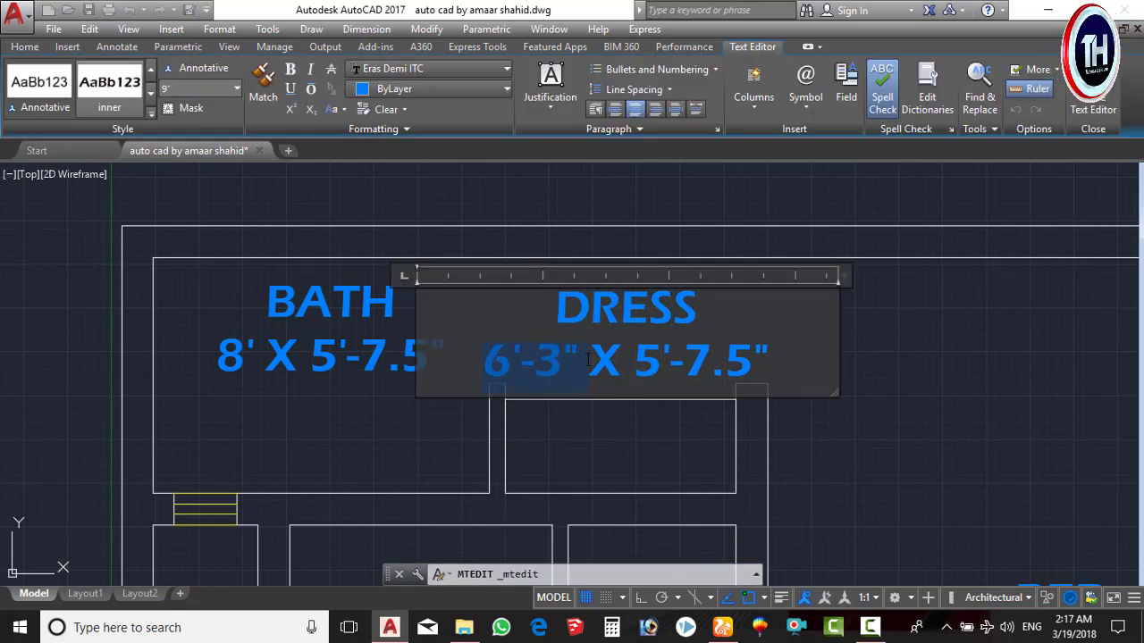
type("5.5'")
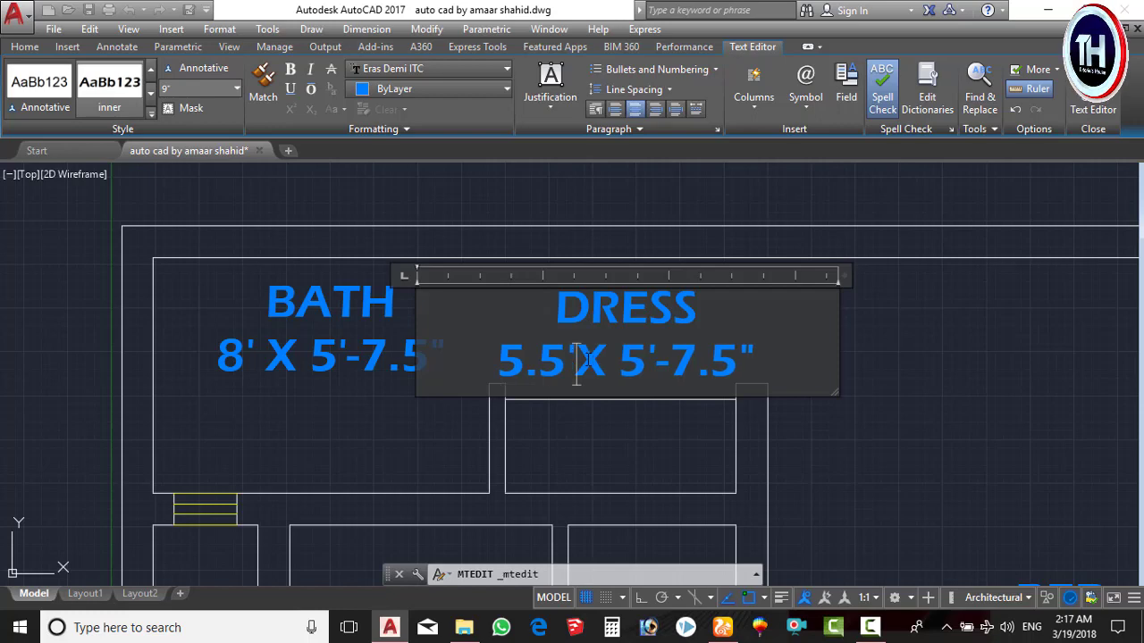
left_click(926, 398)
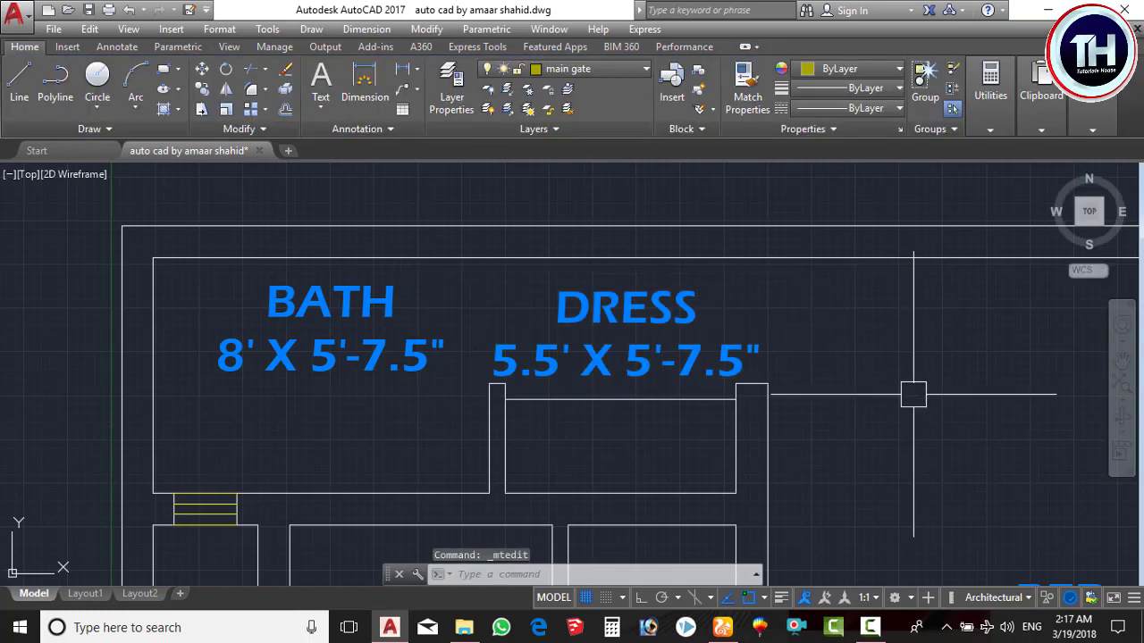
middle_click_drag(916, 400, 884, 402)
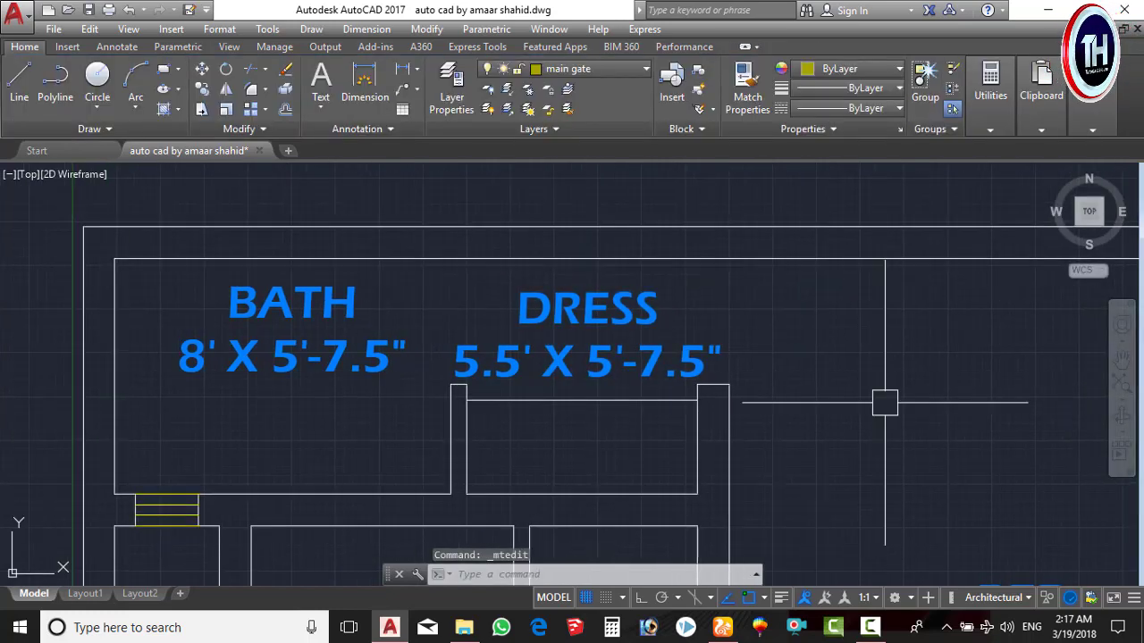
Step: Remove the spaces around X so the label reads 5.5'X5'-7.5"
left_click(589, 364)
double_click(589, 366)
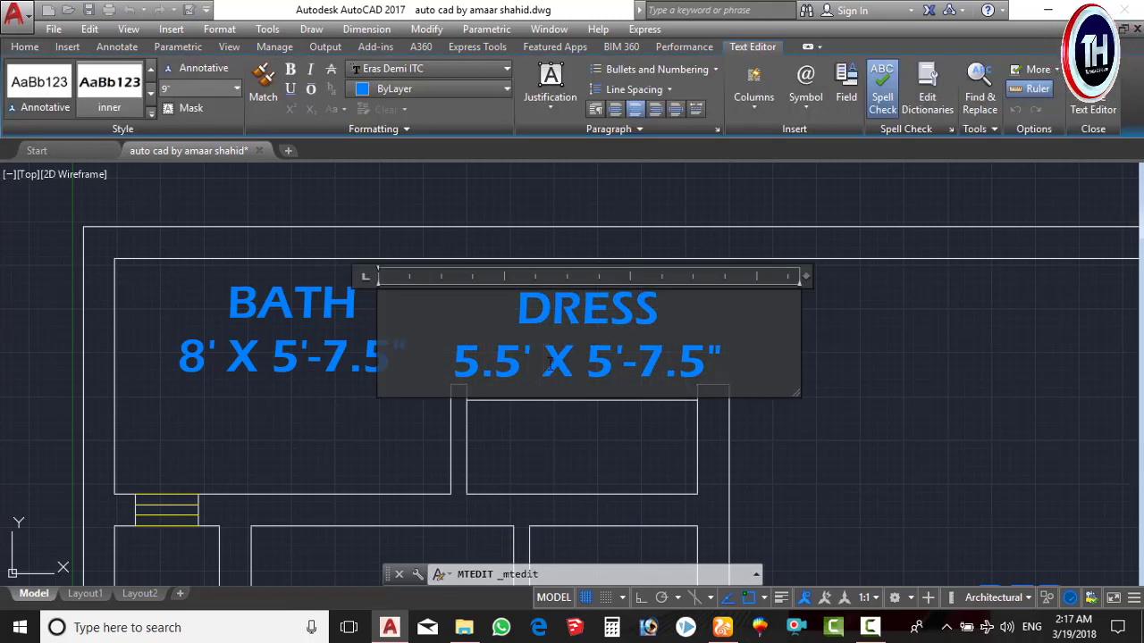
key("BackSpace")
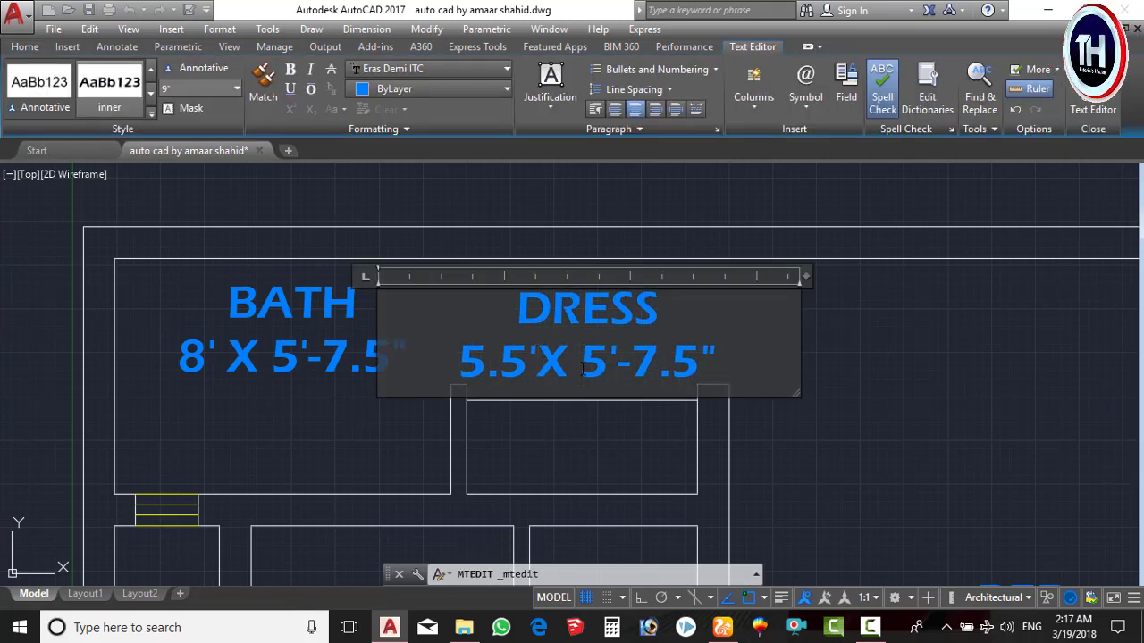
key("BackSpace")
left_click(888, 434)
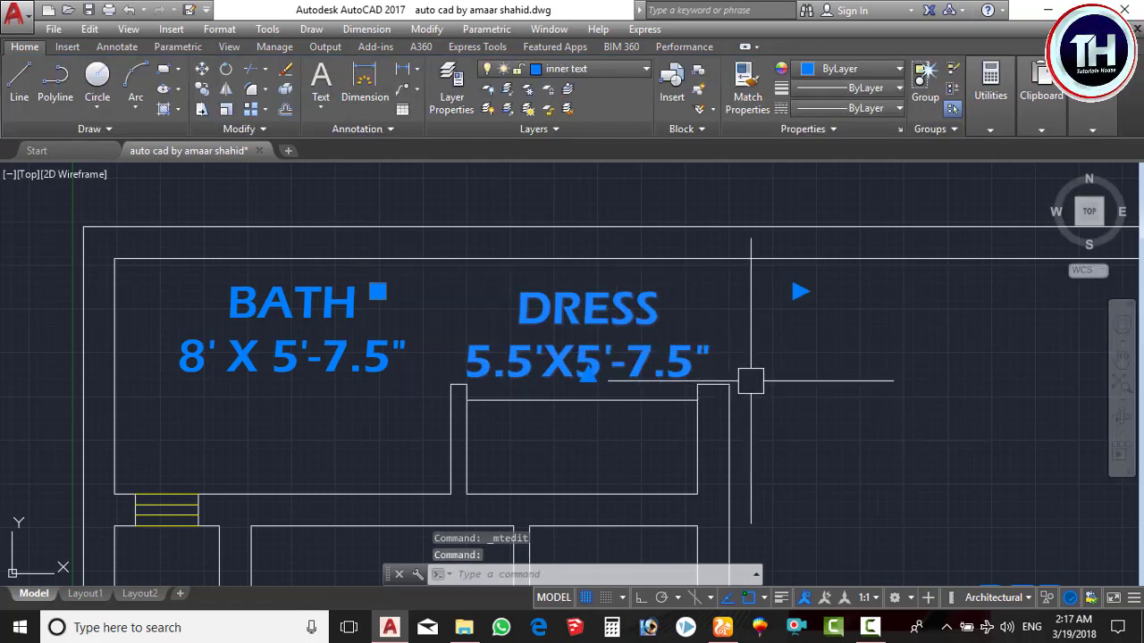
Step: Start shifting the DRESS label slightly right, then cancel the move
type("m")
key("Return")
left_click(854, 352)
left_click(863, 355)
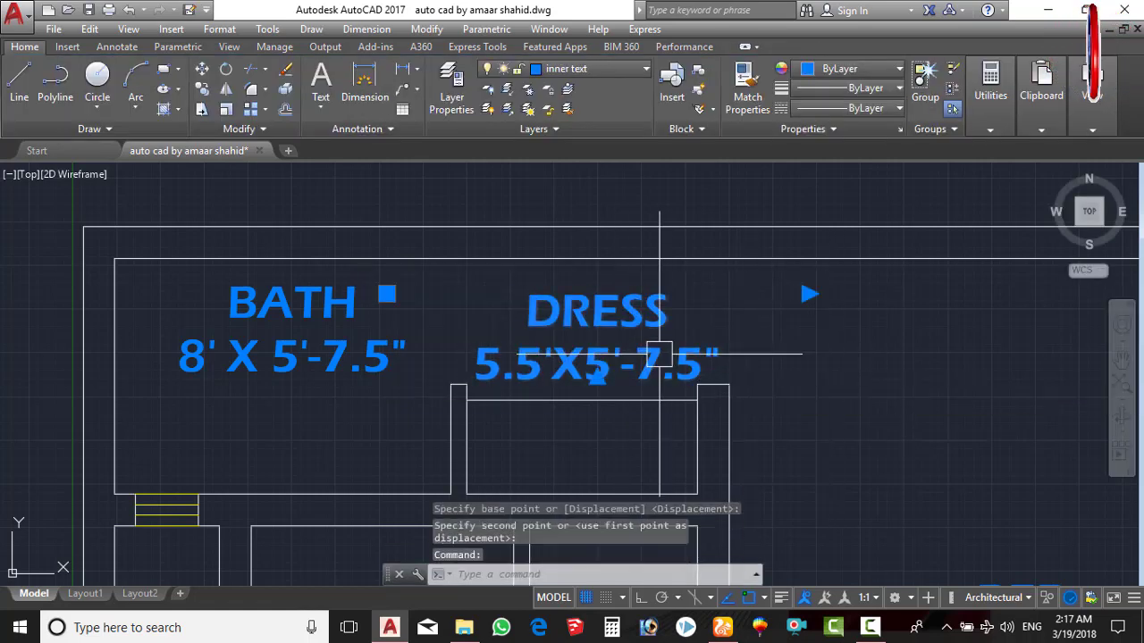
key("Escape")
scroll(809, 406, "down", 2)
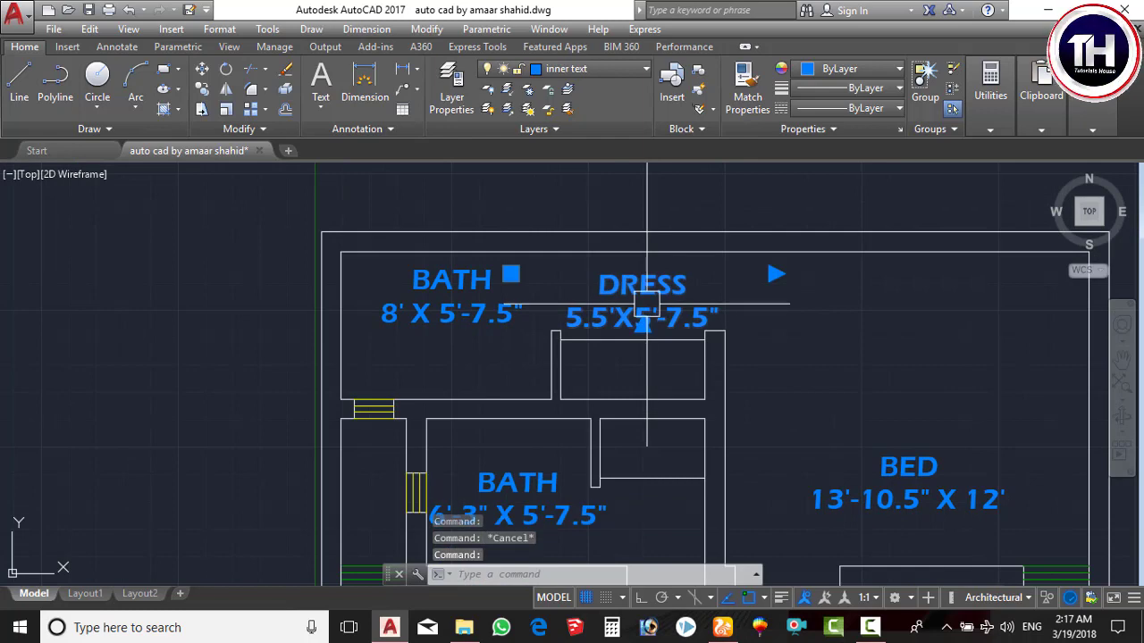
type("c")
key("Escape")
key("Escape")
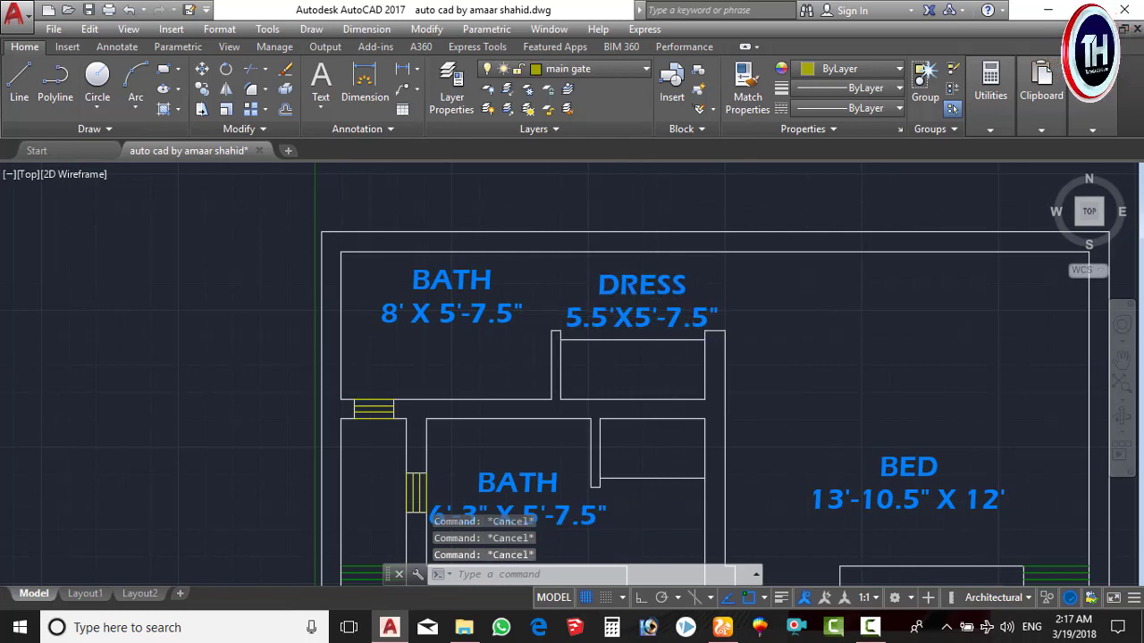
scroll(661, 311, "down", 2)
scroll(626, 310, "up", 2)
Step: Tilt and move the DRESS label, then undo the move
left_click(625, 310)
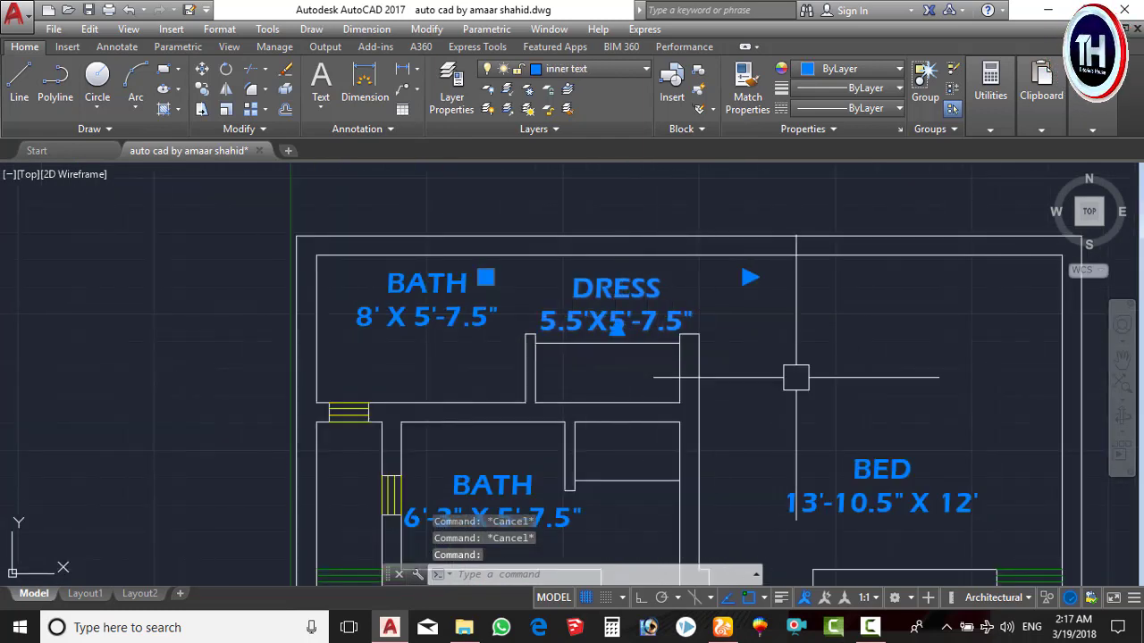
type("RO")
key("Return")
left_click(751, 330)
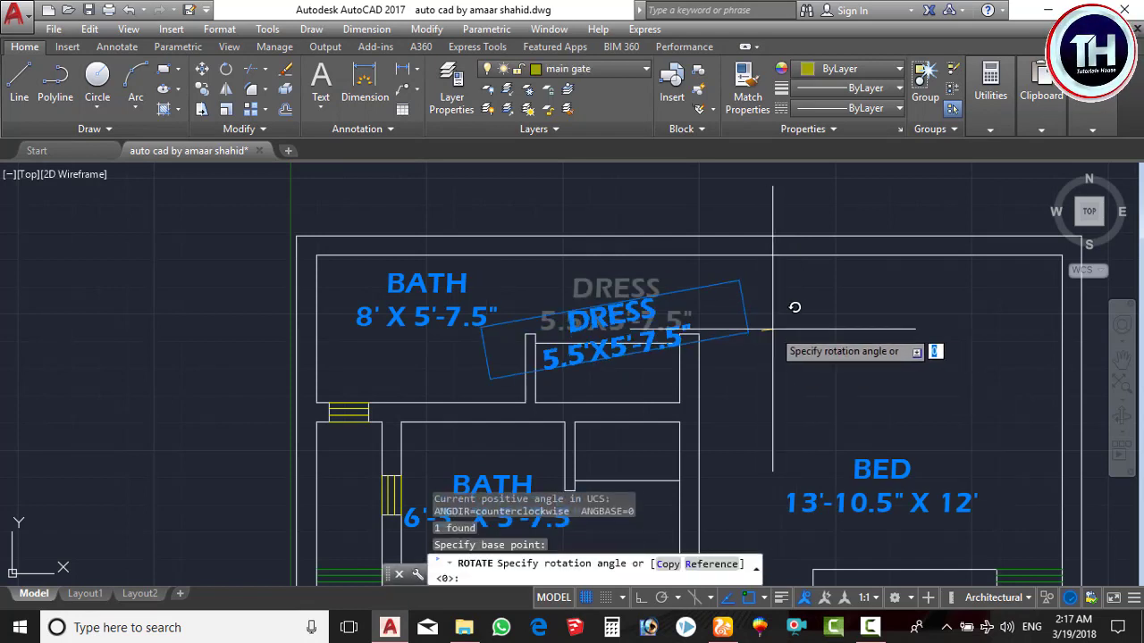
left_click(781, 322)
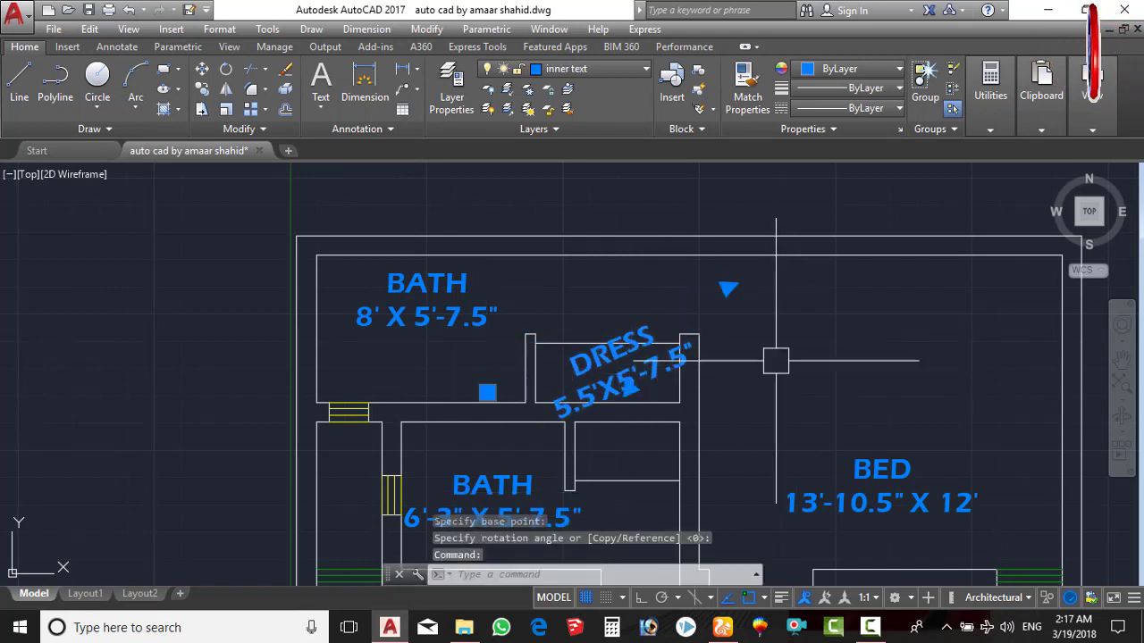
type("M")
key("Return")
left_click(844, 375)
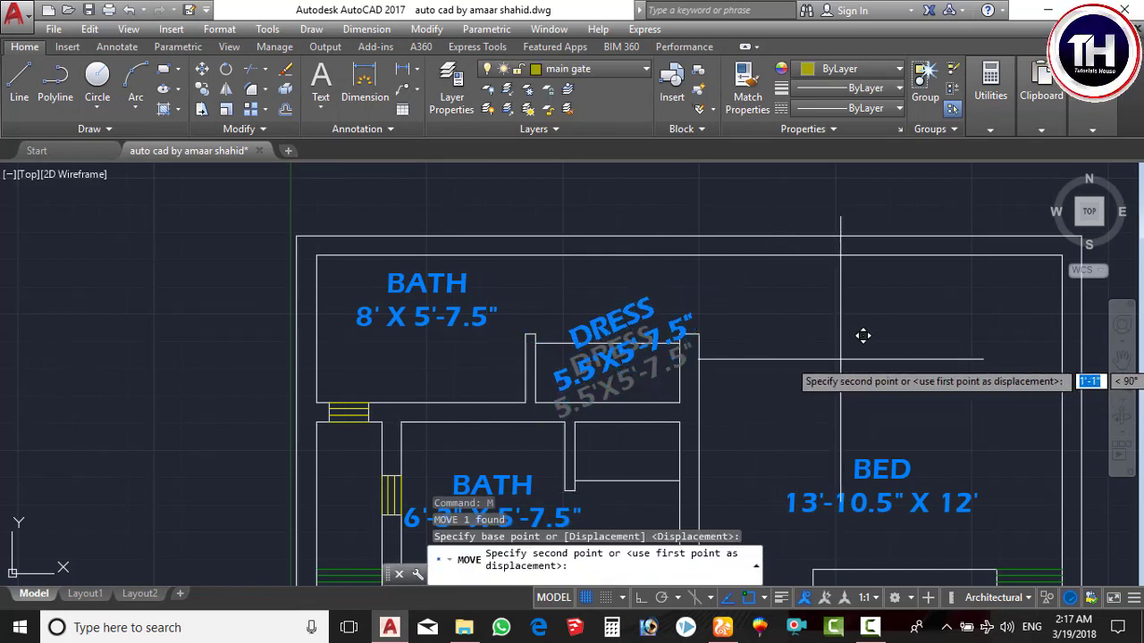
left_click(845, 333)
scroll(666, 349, "up", 2)
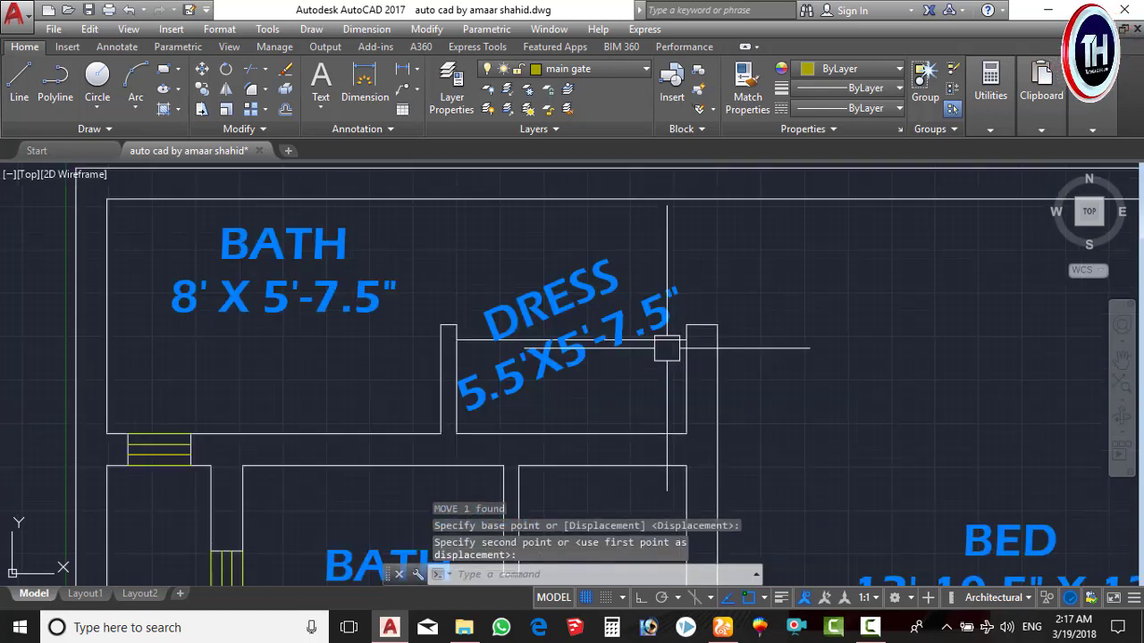
key("ctrl+z")
key("ctrl+z")
key("ctrl+z")
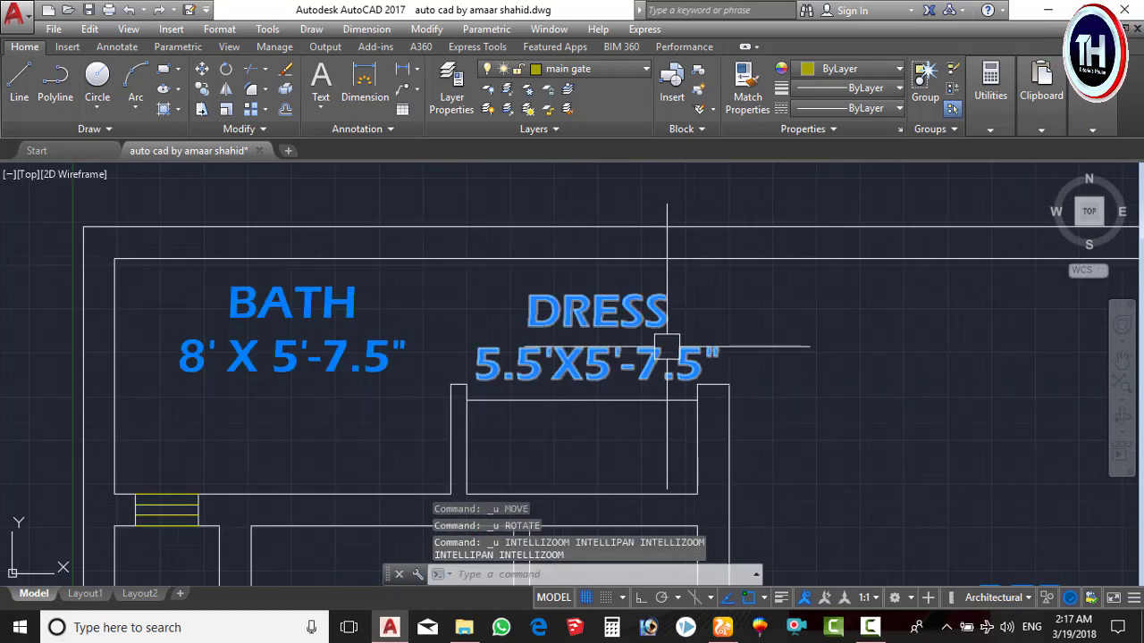
Step: Rotate the DRESS label to a diagonal angle with Ortho switched off
key("Escape")
type("o")
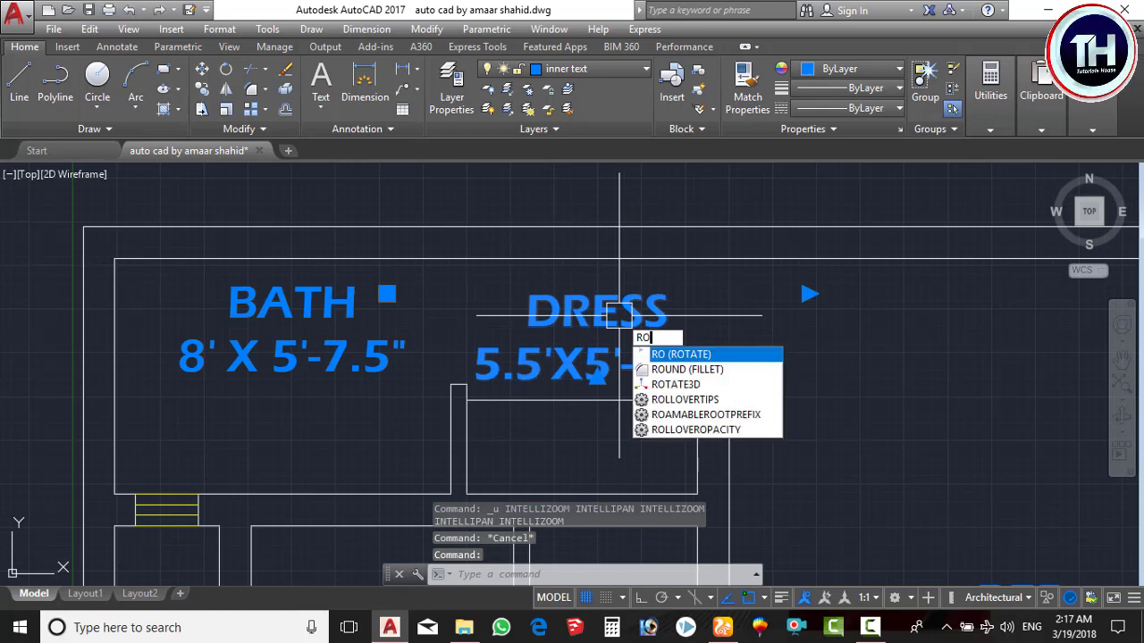
key("Return")
key("Escape")
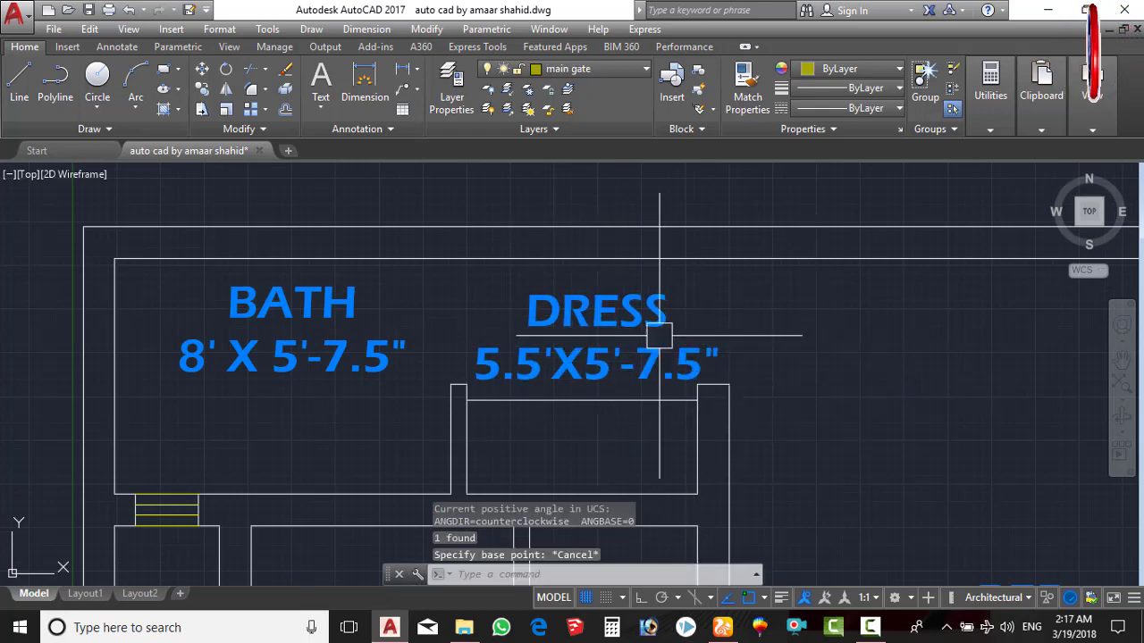
type("r")
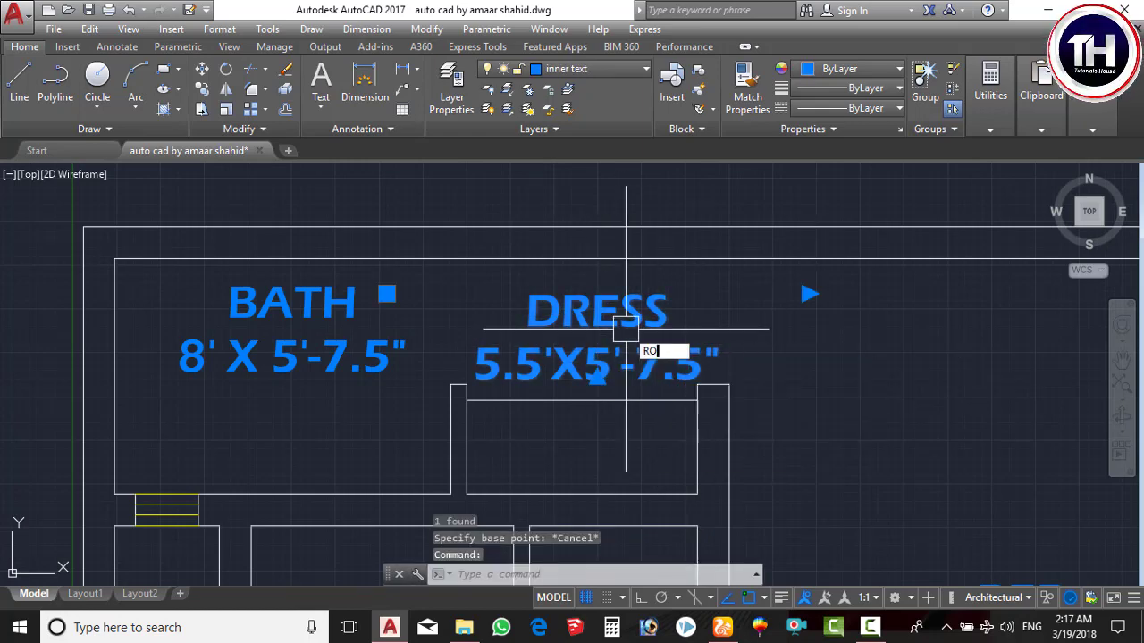
key("Return")
left_click(795, 356)
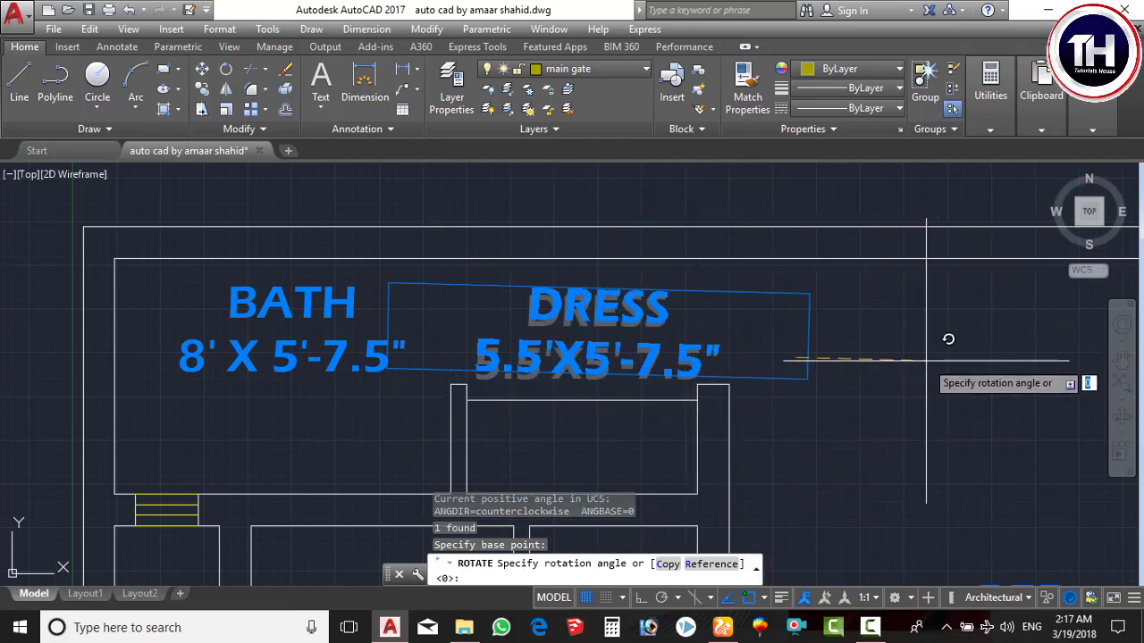
left_click(638, 598)
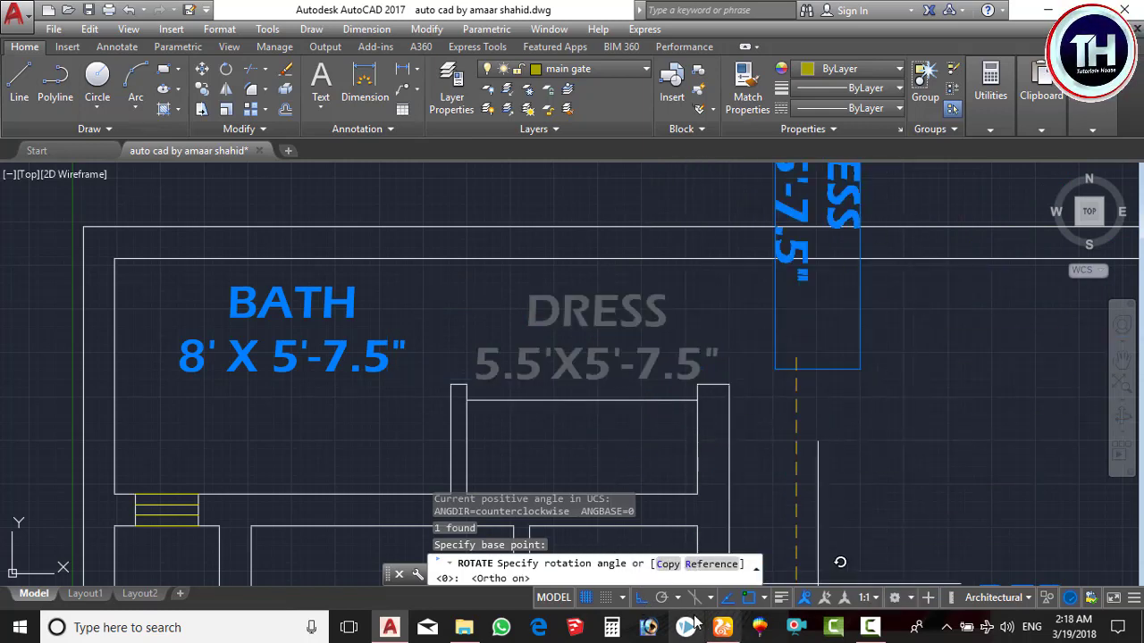
left_click(642, 598)
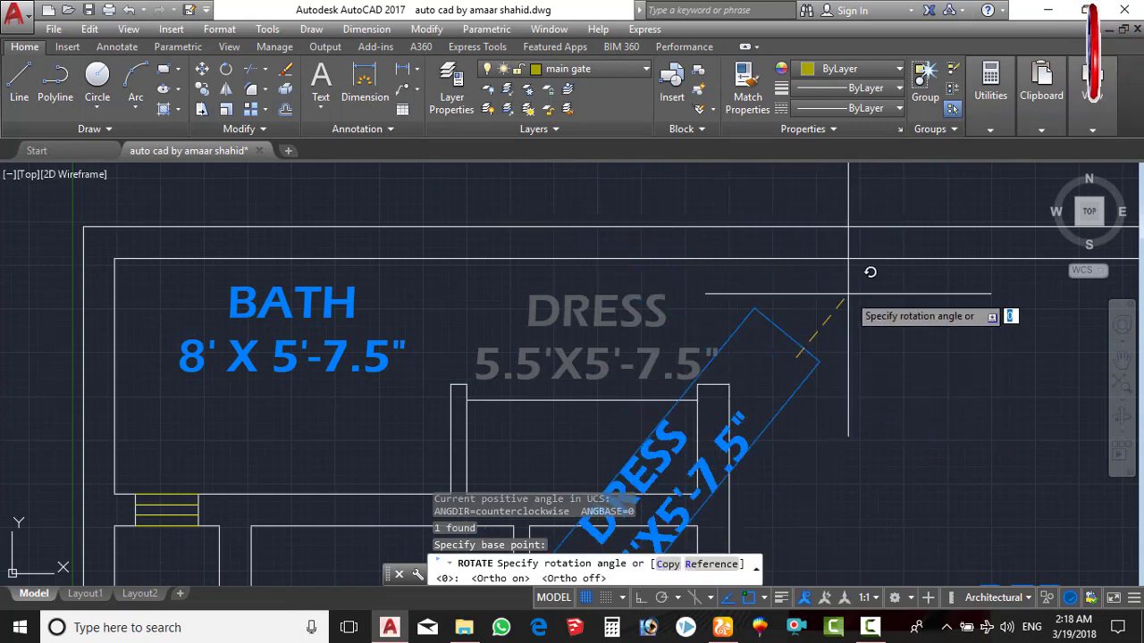
left_click(853, 328)
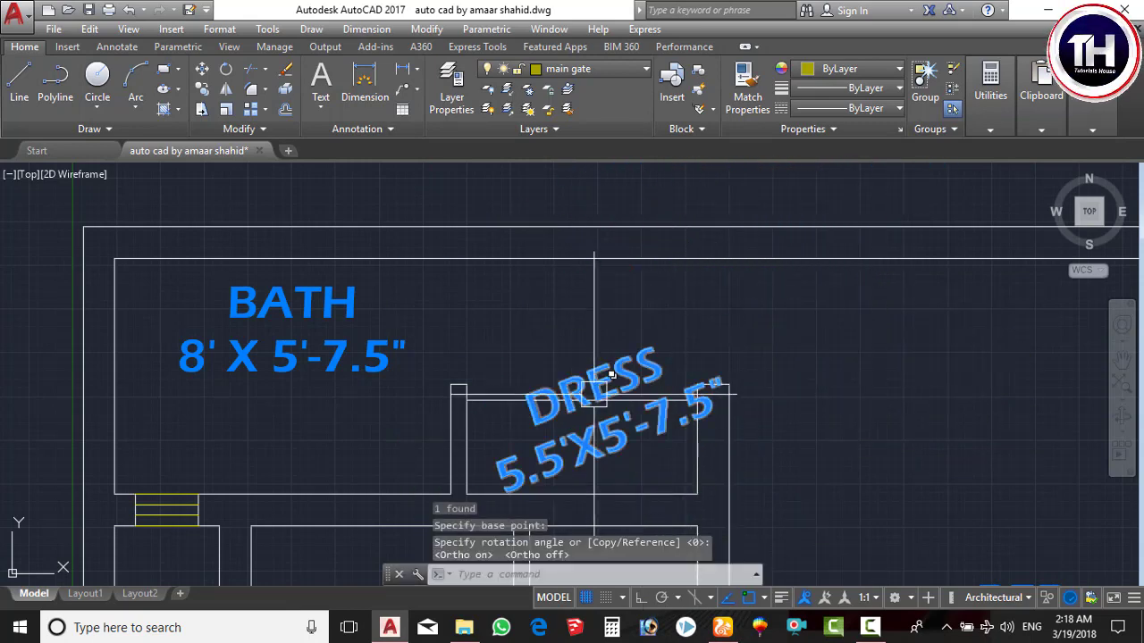
Step: Select the rotated DRESS label and start moving it into the dressing room
left_click(823, 400)
left_click(822, 399)
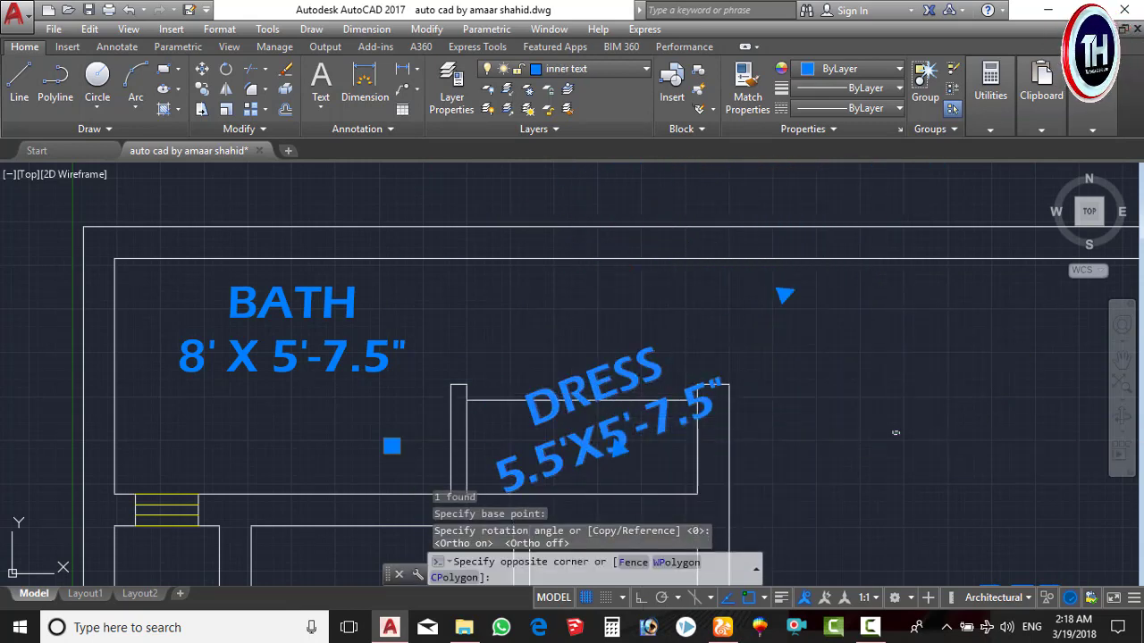
key("Escape")
left_click(719, 405)
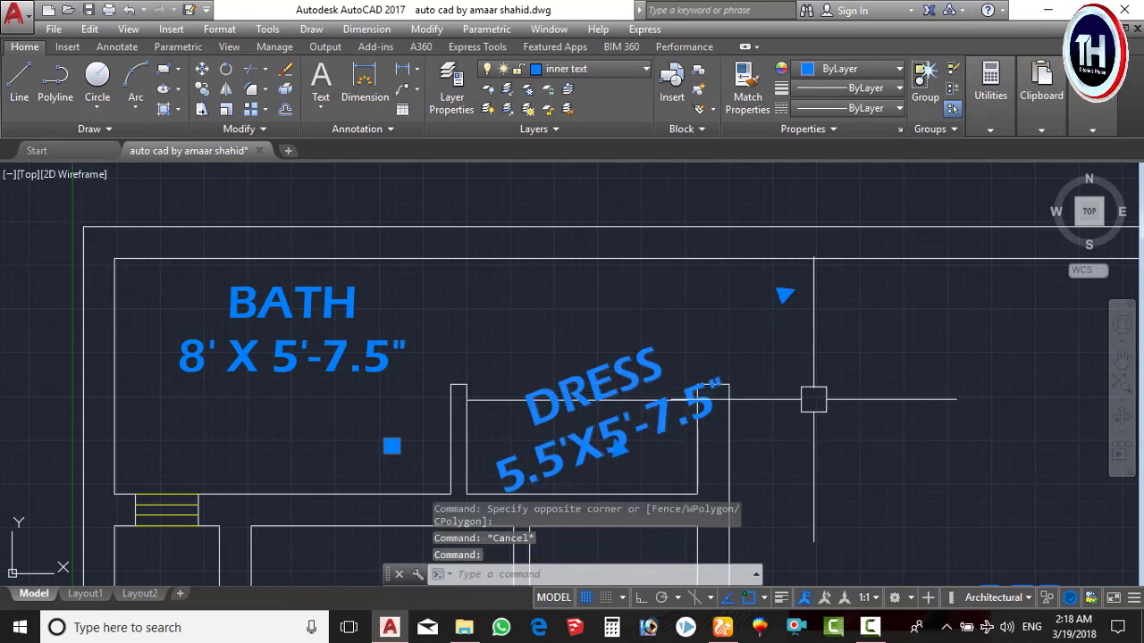
type("m")
key("Return")
left_click(923, 450)
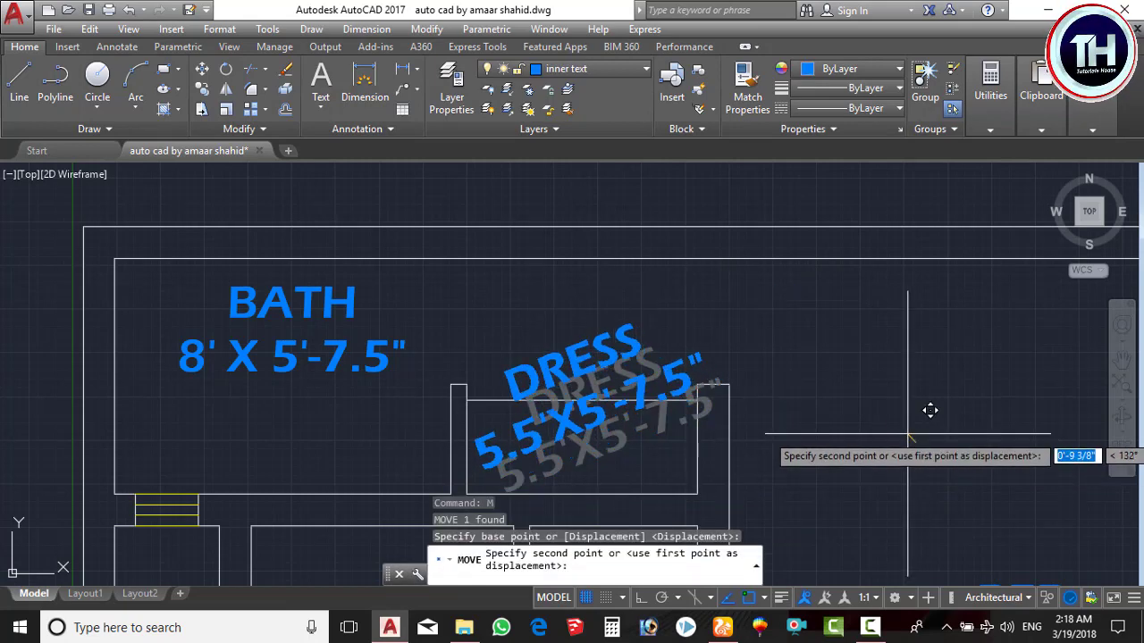
Step: Drop the diagonal DRESS label inside the upper dressing room
left_click(906, 431)
scroll(908, 433, "down", 2)
middle_click_drag(907, 439, 814, 261)
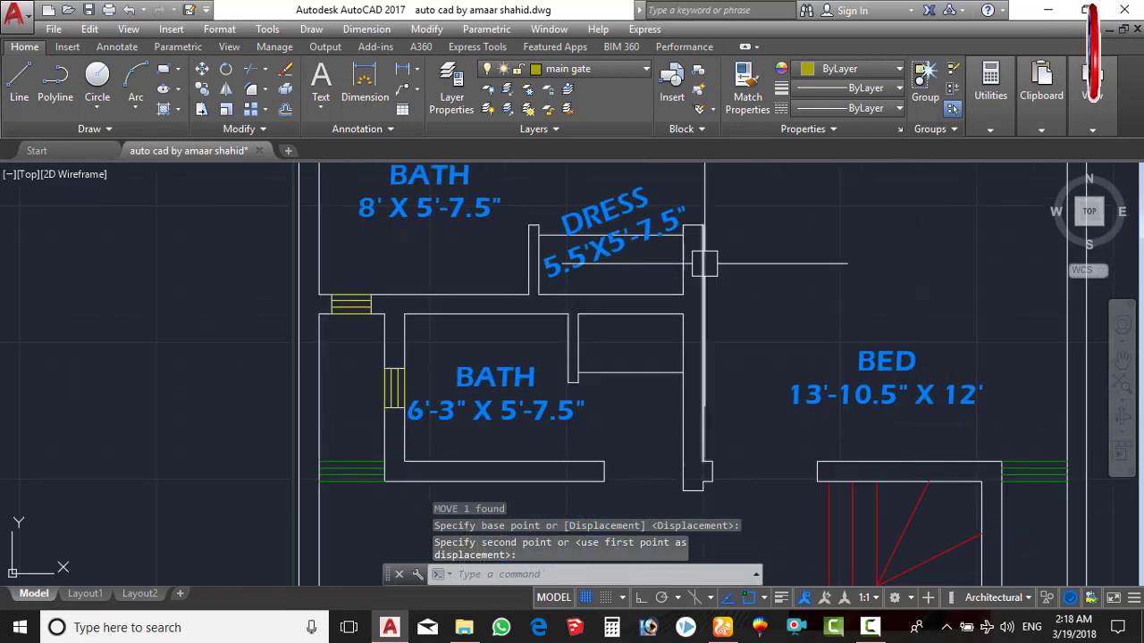
Step: Copy the diagonal DRESS 5.5'X5'-7.5" label into the small room beside the lower BATH
left_click(650, 253)
type("CO")
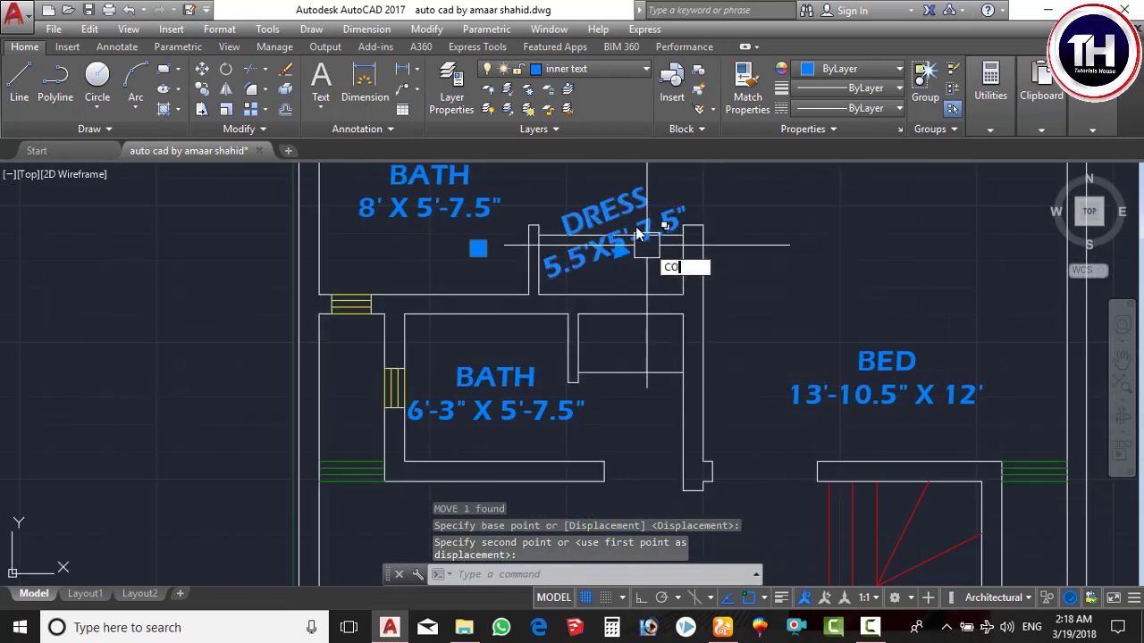
key("Return")
left_click(599, 254)
key("Escape")
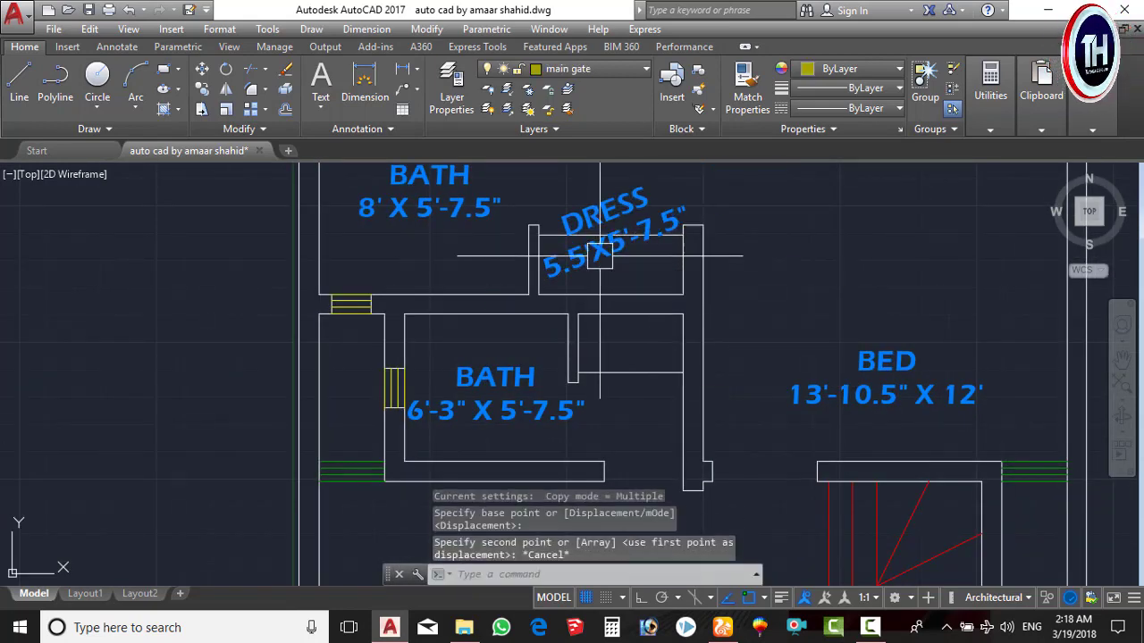
type("co")
key("Return")
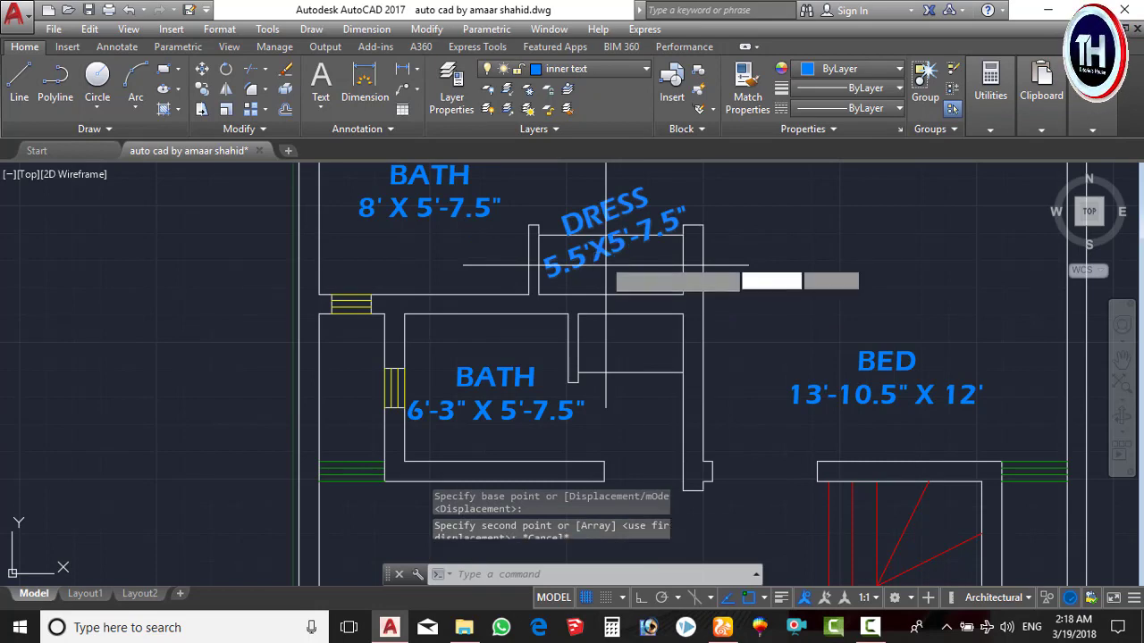
left_click(529, 293)
scroll(589, 393, "up", 2)
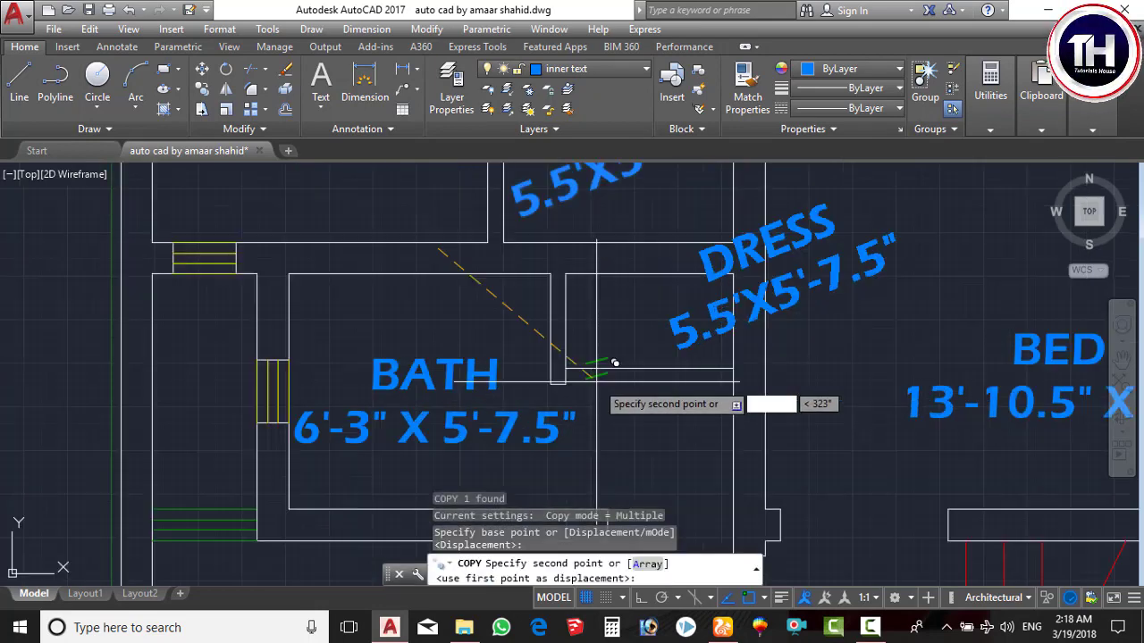
left_click(466, 478)
key("Escape")
Step: Start a DIST measurement and cancel it
type("D")
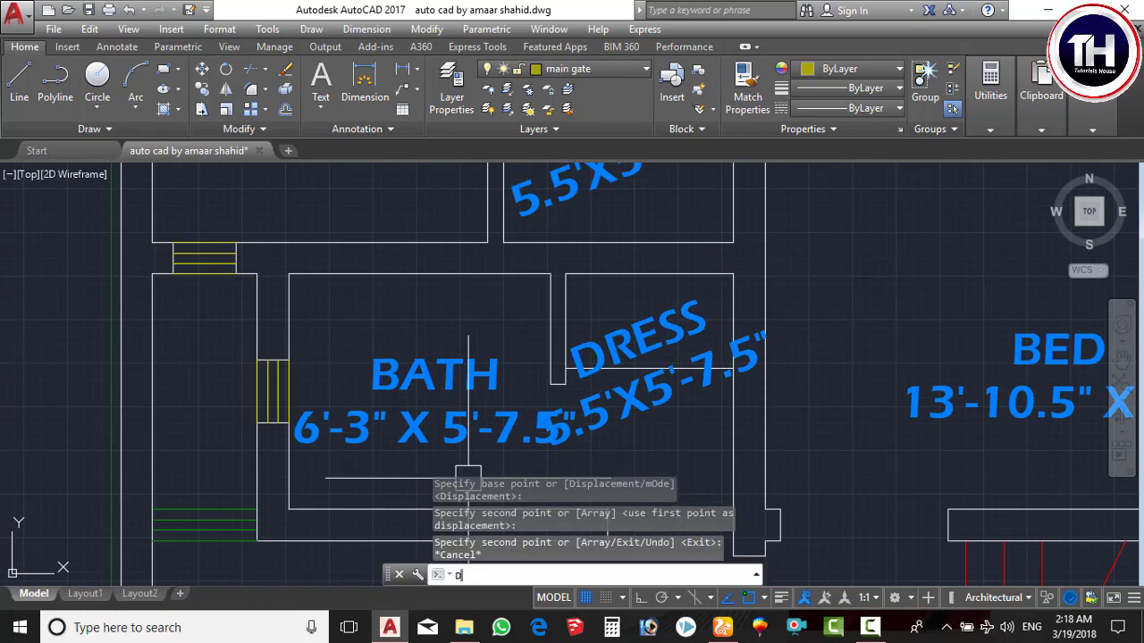
key("Return")
scroll(593, 313, "up", 2)
key("Escape")
Step: Measure the small room's width as 4' and change the lower DRESS label to 4'X5'-7.5"
type("DI")
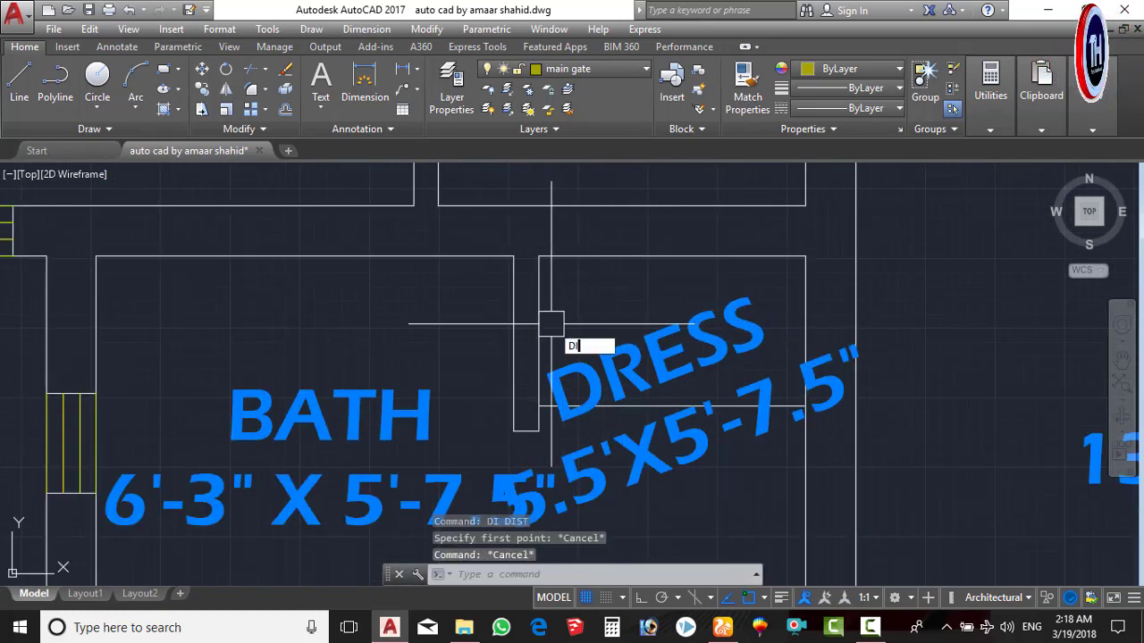
key("Return")
left_click(538, 325)
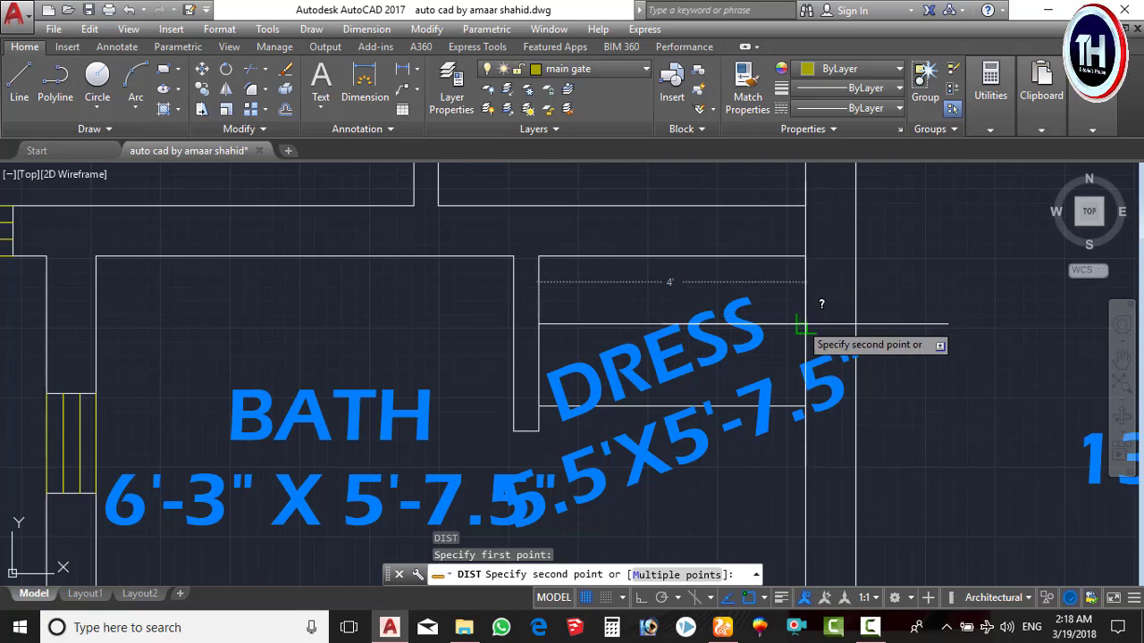
key("Escape")
double_click(668, 354)
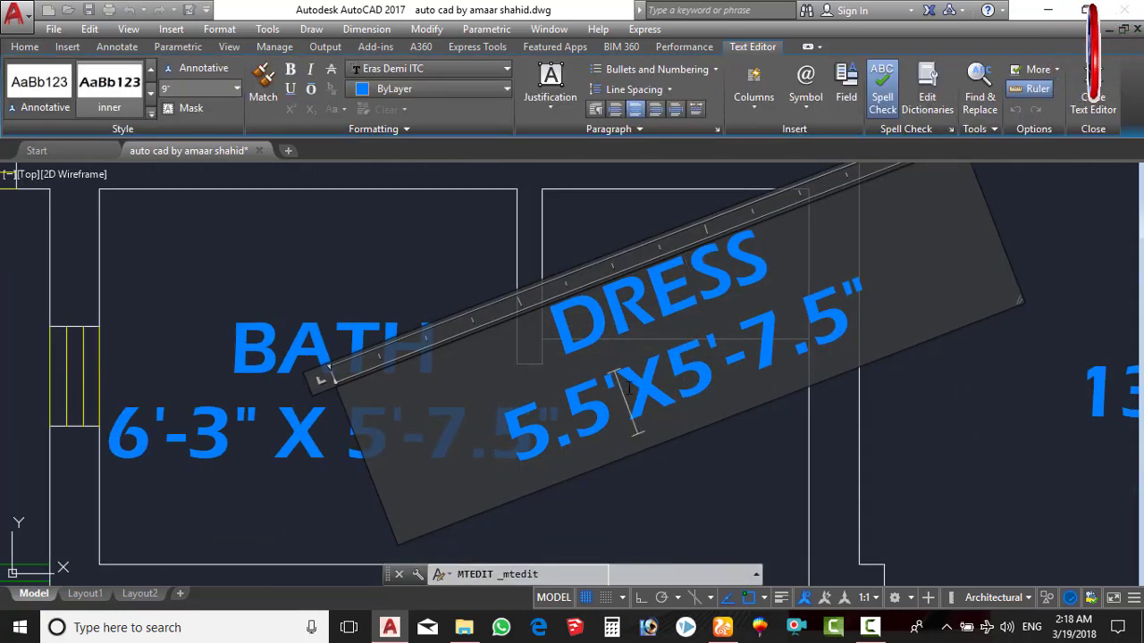
key("BackSpace")
key("BackSpace")
key("BackSpace")
key("BackSpace")
type("4")
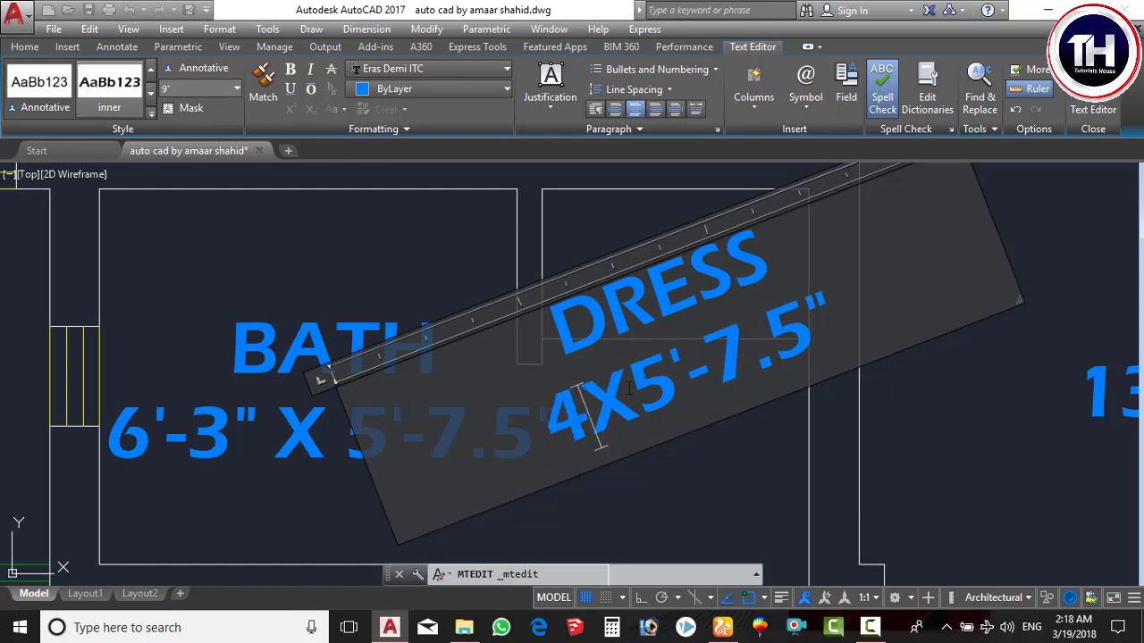
type("'")
key("ctrl+Return")
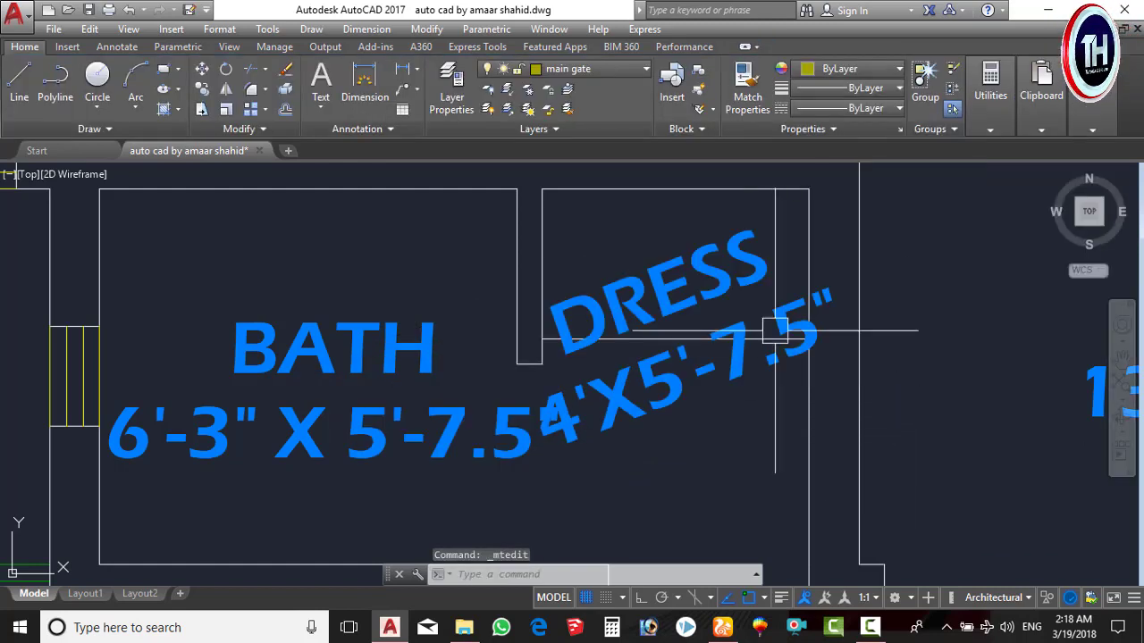
type("M")
Step: Try moving the edited DRESS label, then bring both dressing rooms into view
key("Return")
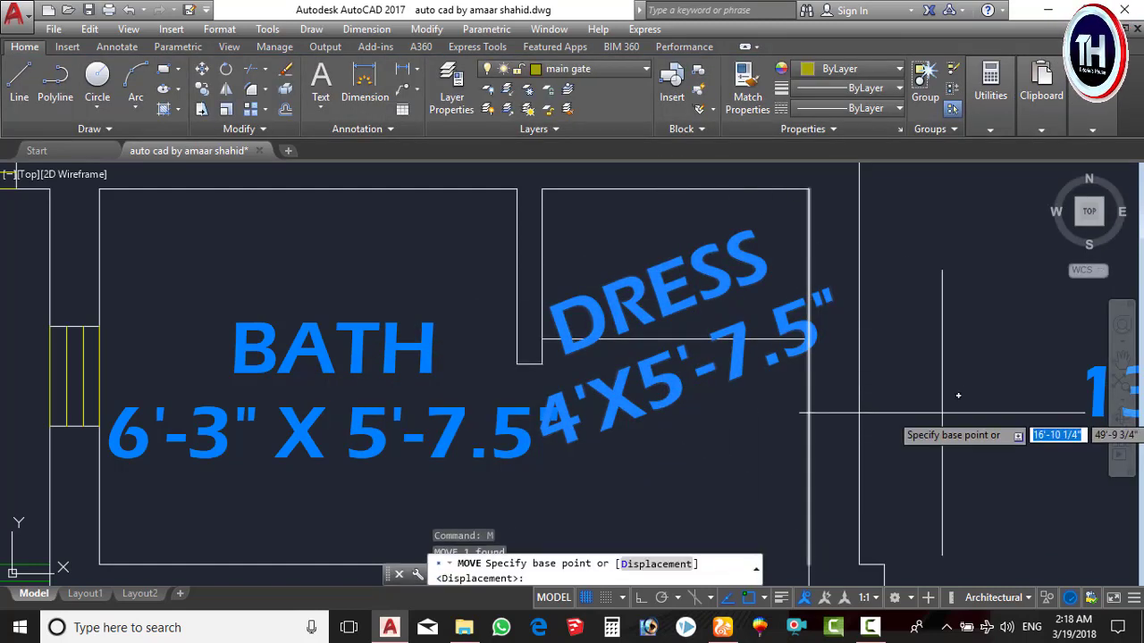
left_click(940, 400)
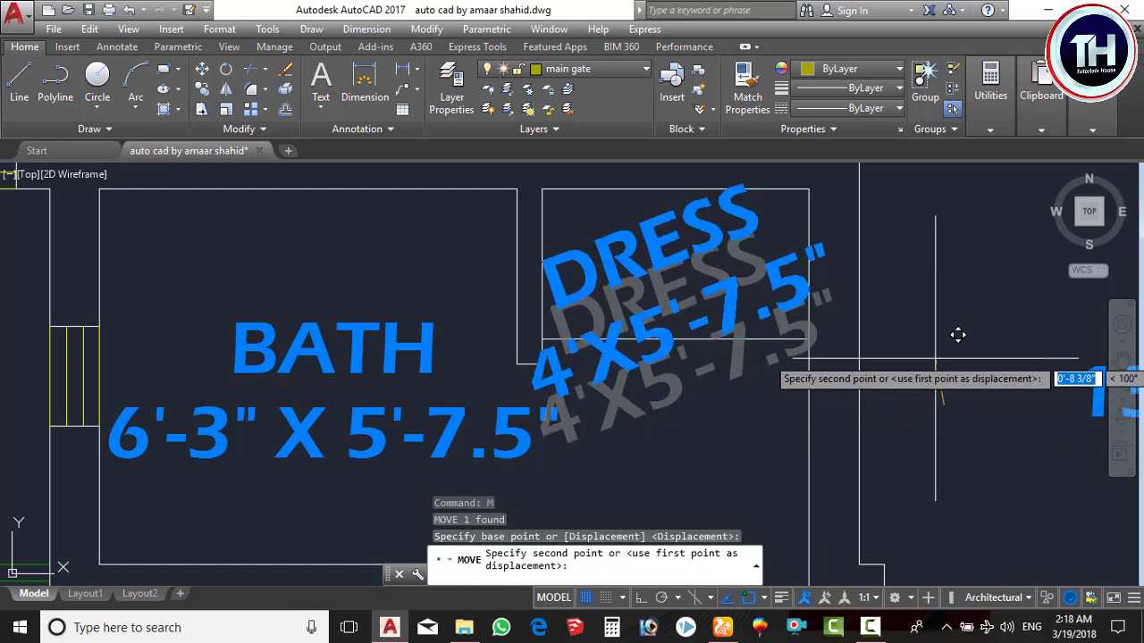
key("Escape")
key("Escape")
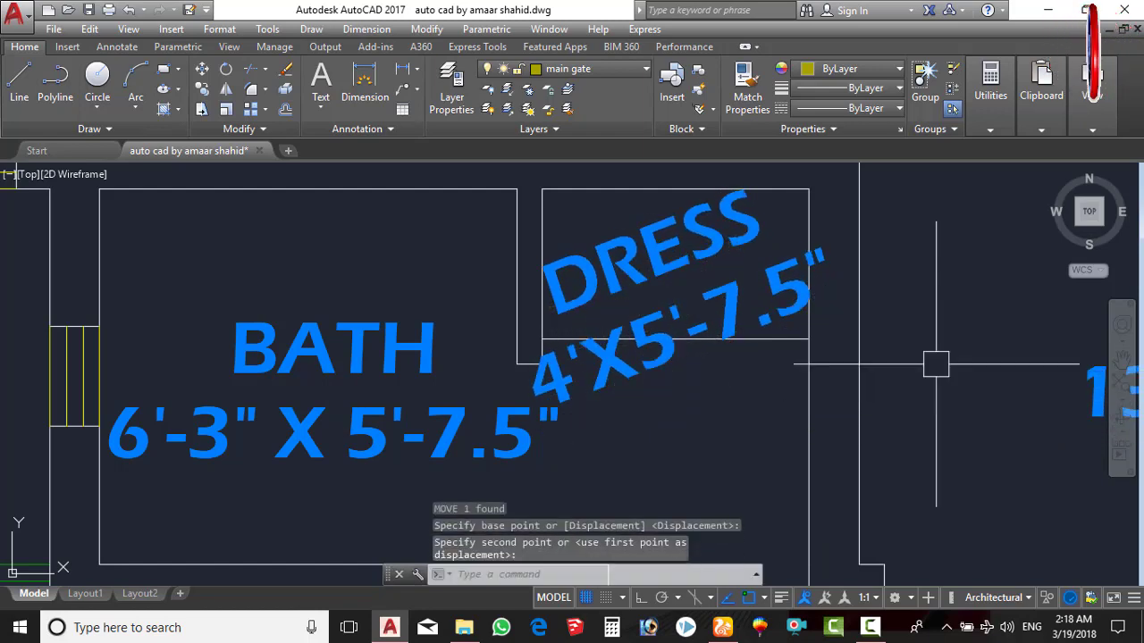
scroll(938, 349, "down", 3)
middle_click_drag(870, 378, 766, 376)
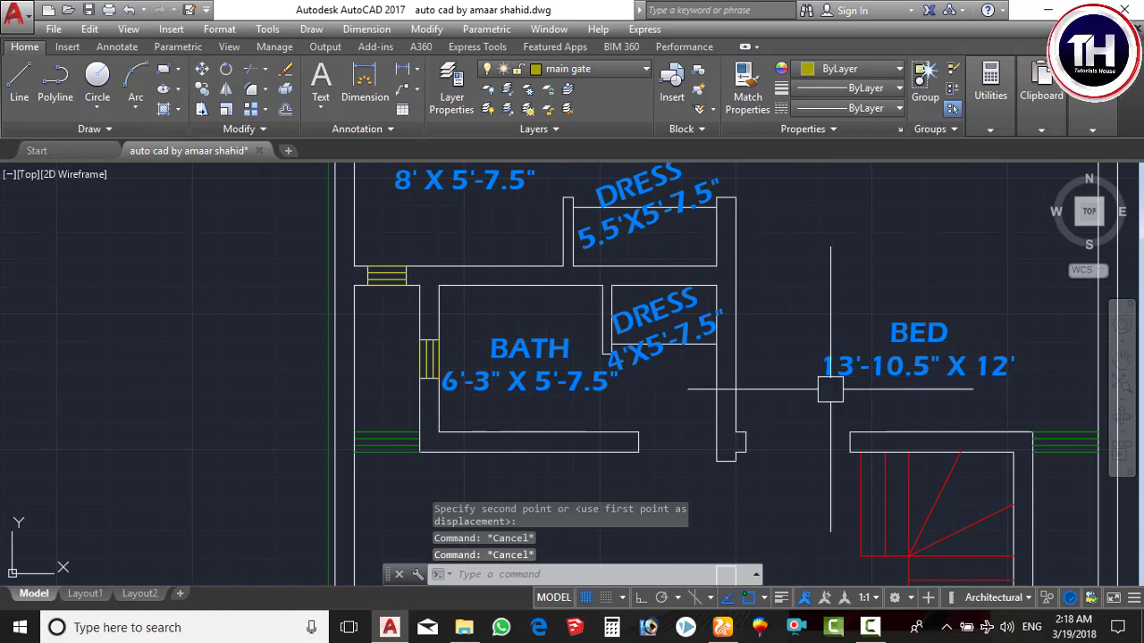
Step: Open and close the dimension style settings without making changes
key("Escape")
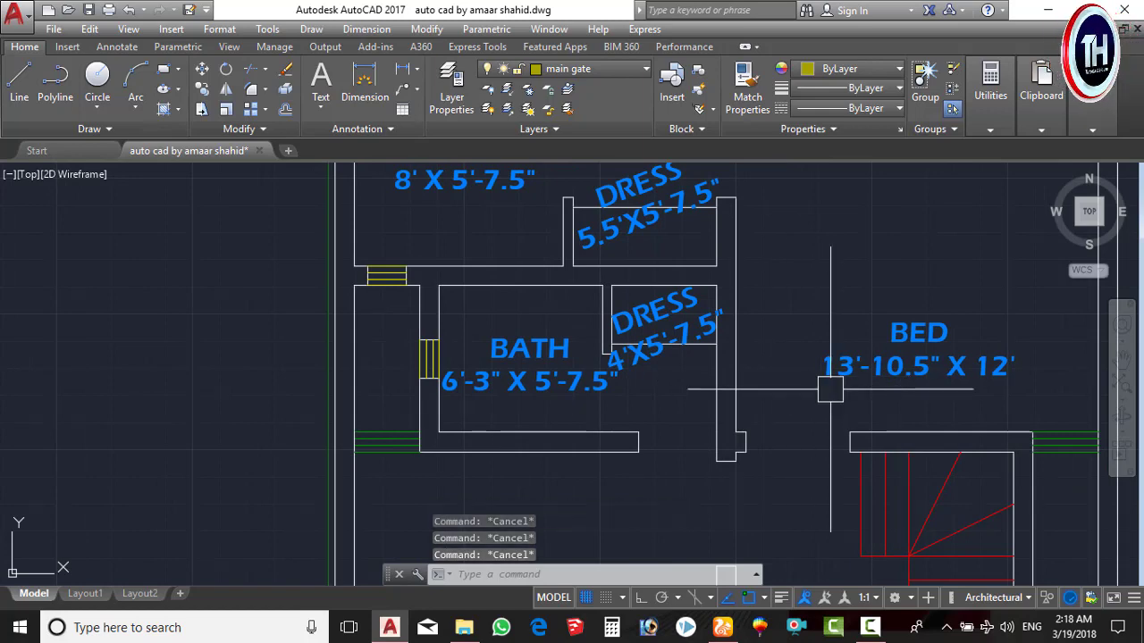
scroll(695, 321, "down", 3)
type("D")
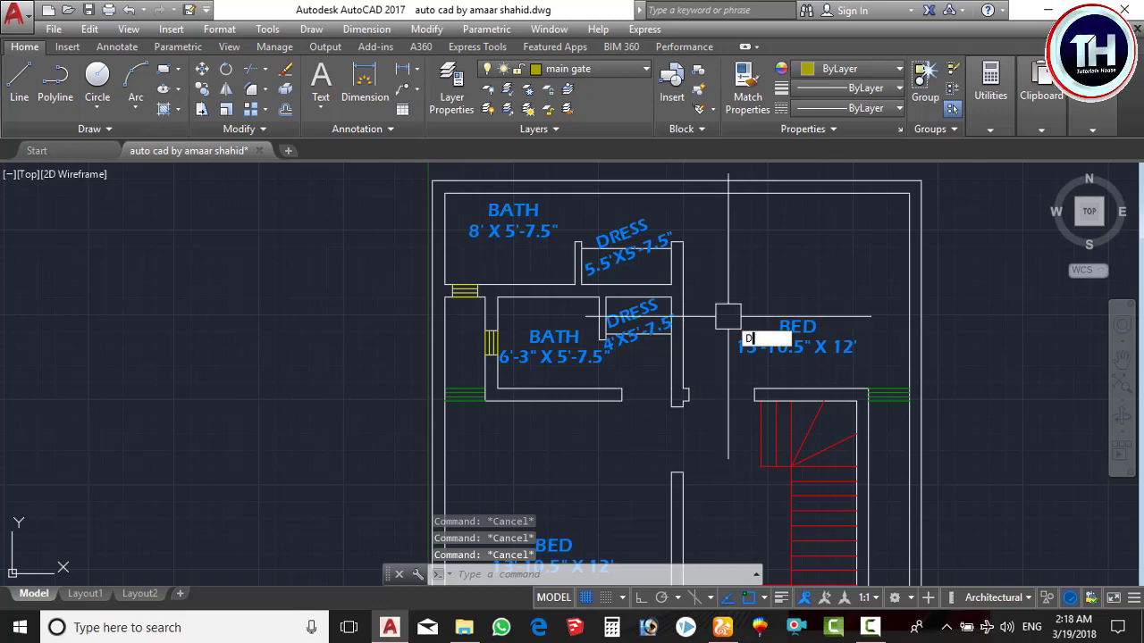
key("Return")
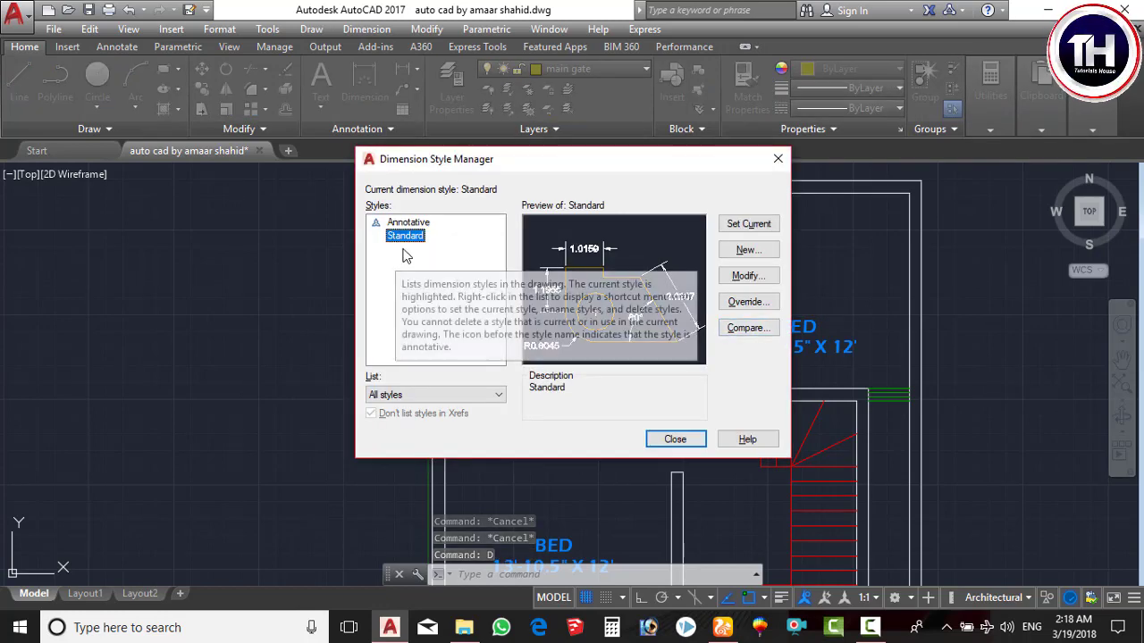
key("Escape")
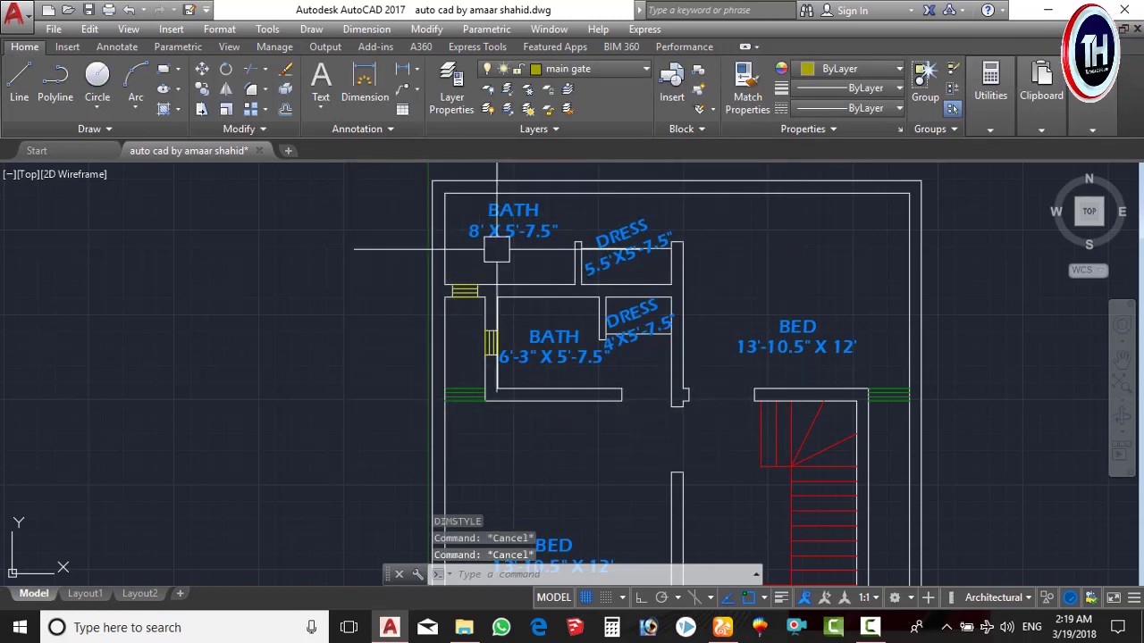
type("d")
key("Return")
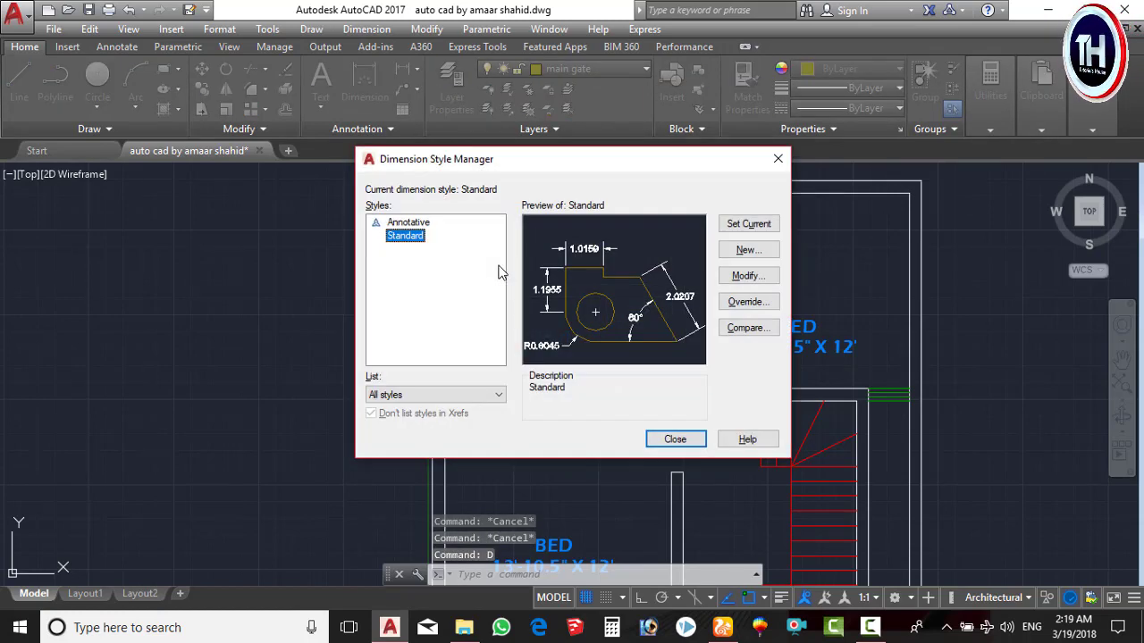
key("Escape")
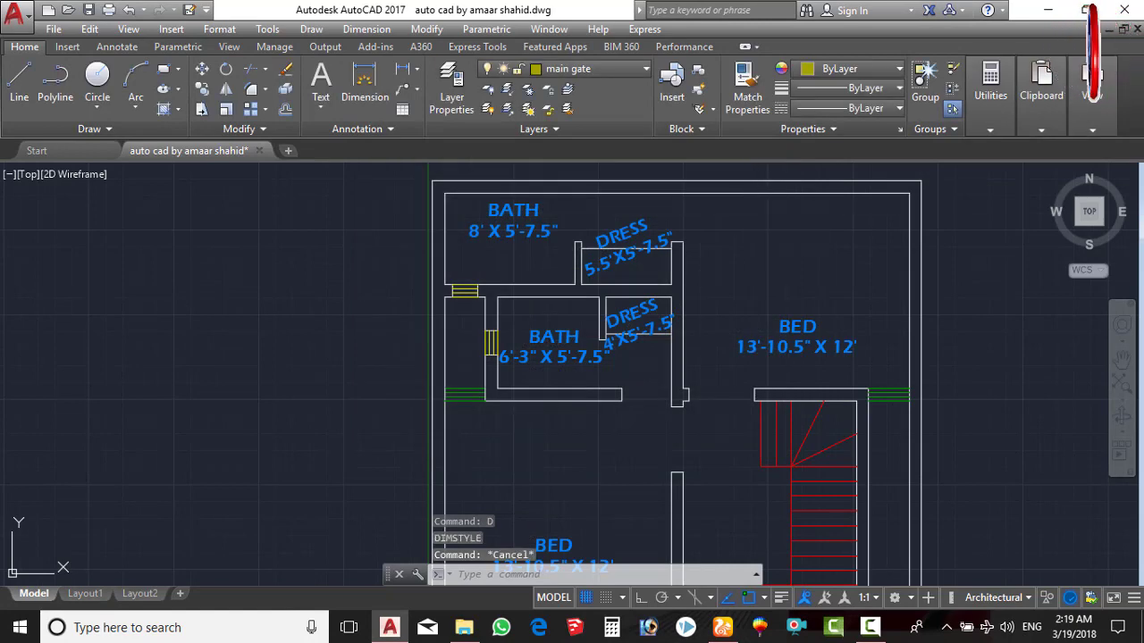
Step: Open and close the Text Style dialog twice without changes
type("st")
key("Return")
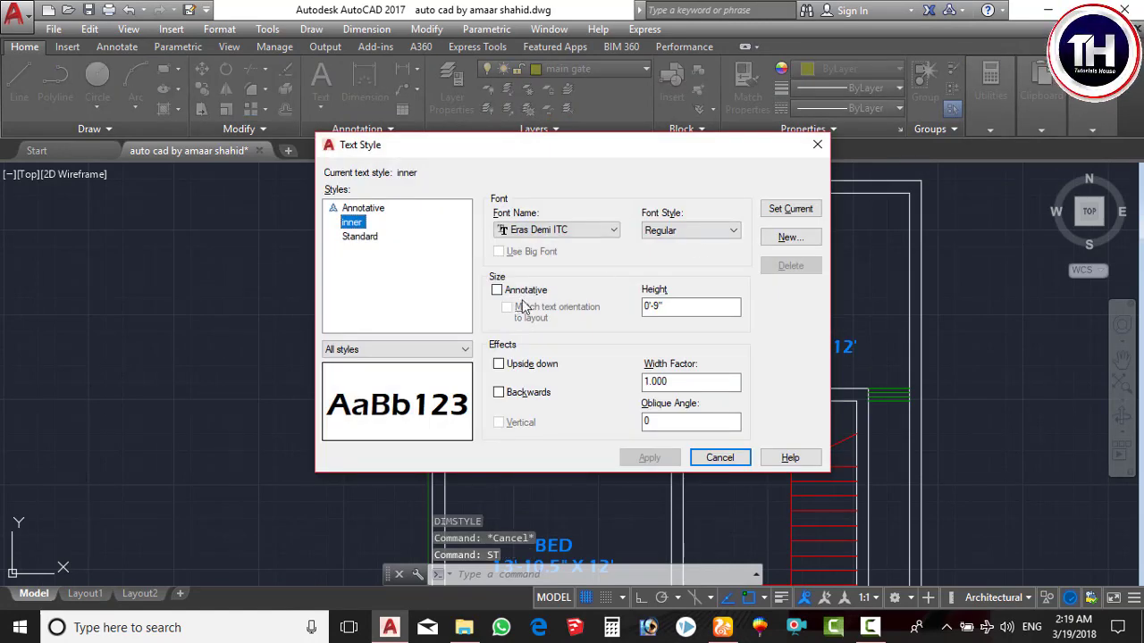
key("Escape")
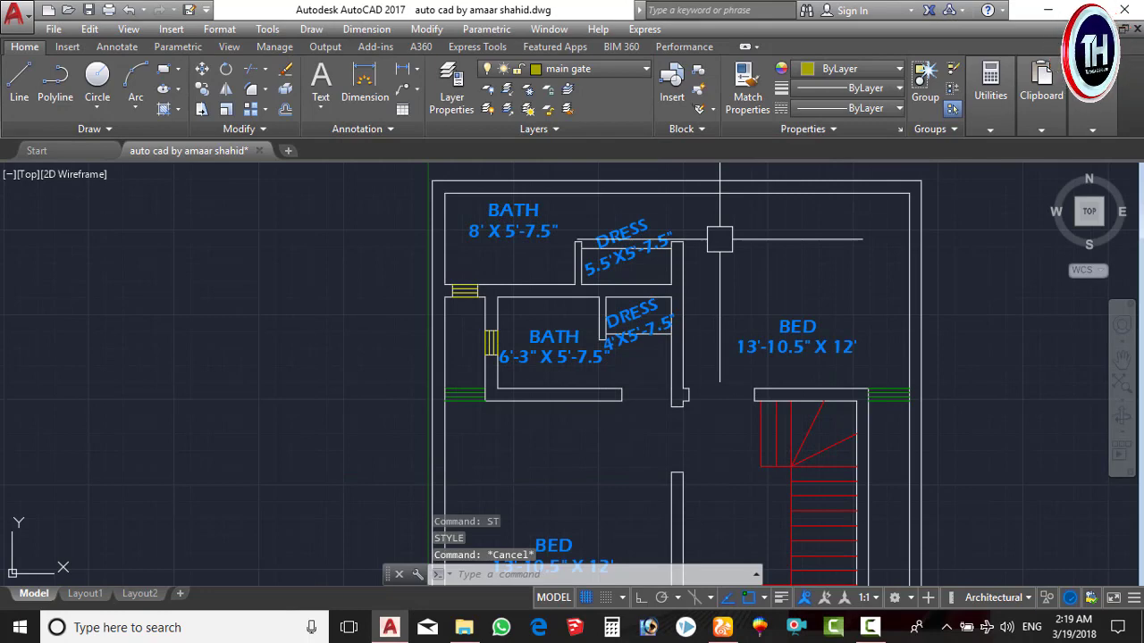
type("St")
key("Return")
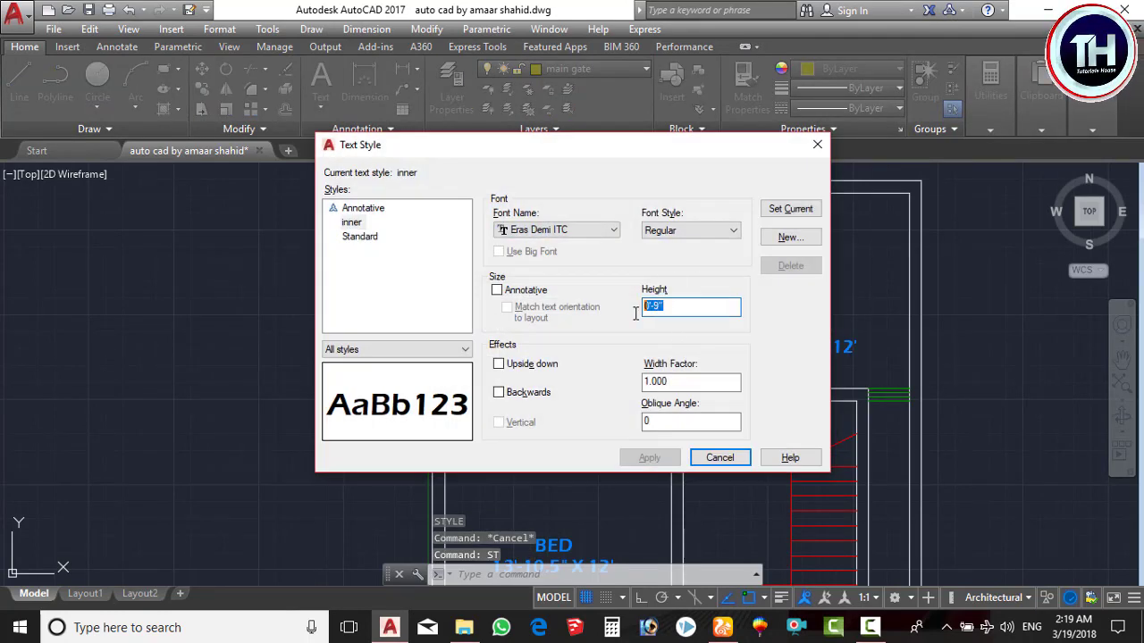
key("Escape")
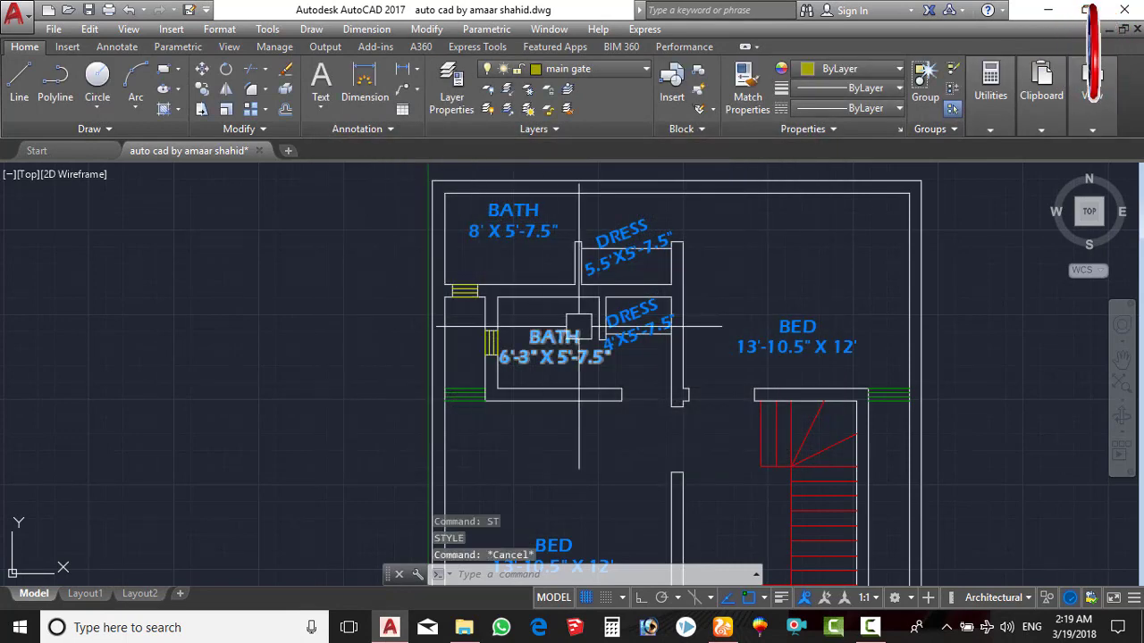
Step: Apply a 0'-6" height to the inner text style and select the BED label
type("st")
key("Return")
type("6\"")
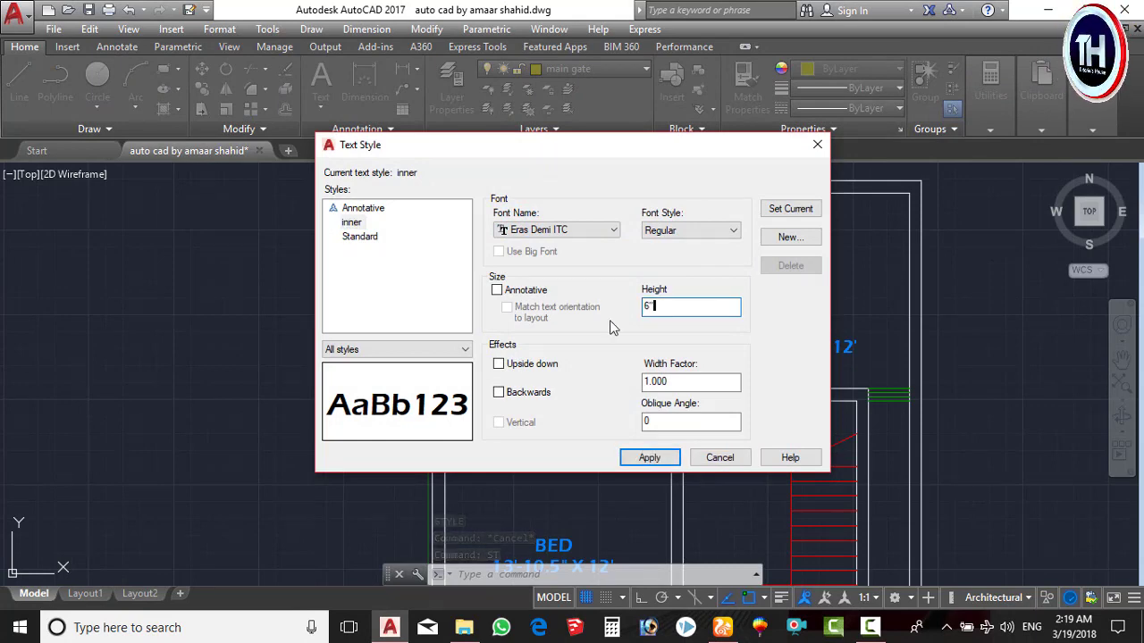
left_click(650, 457)
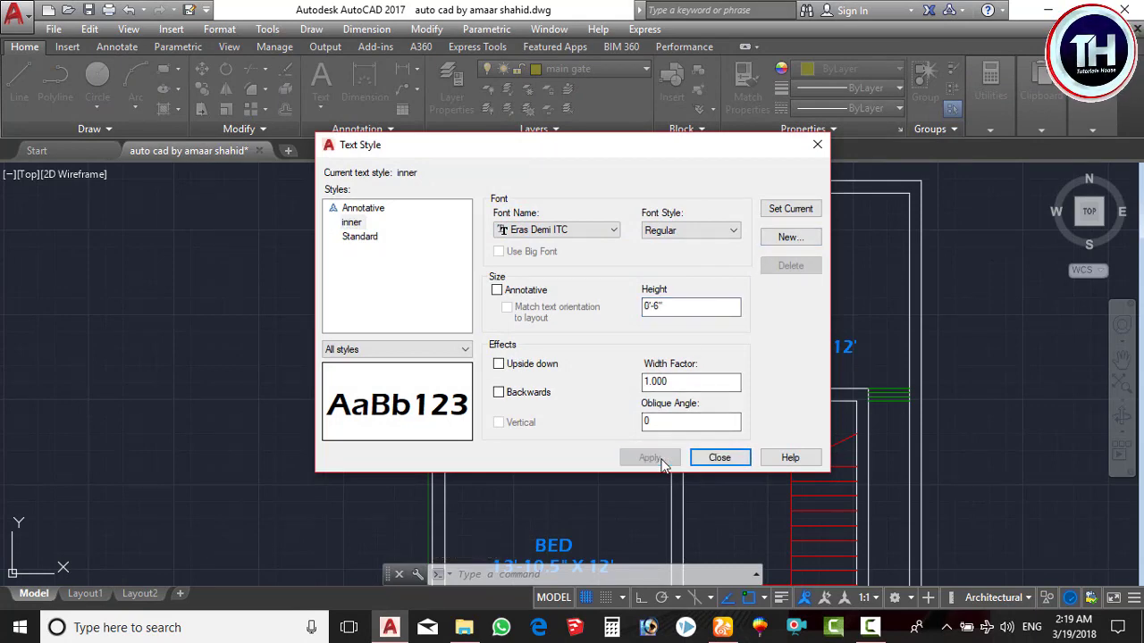
left_click(720, 458)
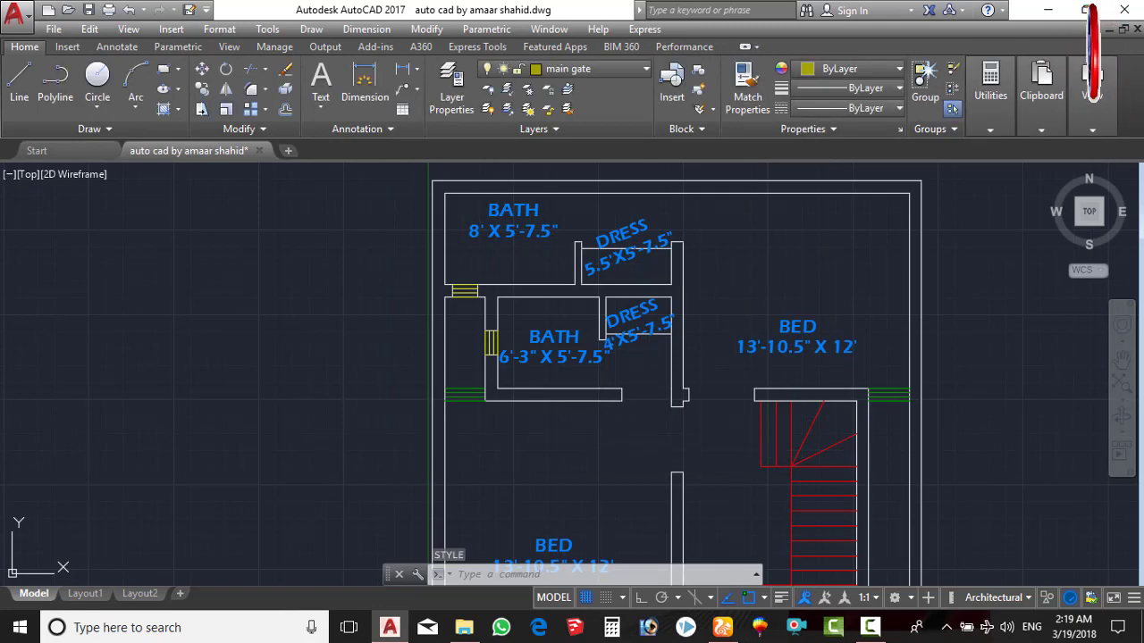
left_click(797, 339)
Step: Set the BED 13'-10.5" X 12' label to 6-inch text height, then select the upper DRESS label
double_click(777, 348)
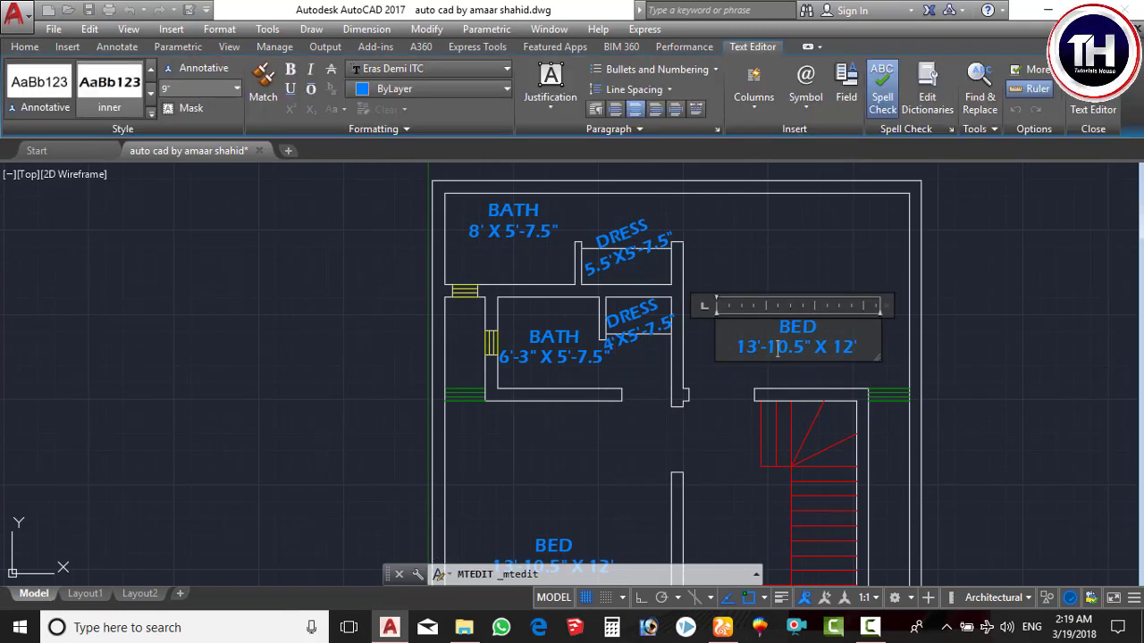
left_click(689, 329)
scroll(689, 328, "up", 3)
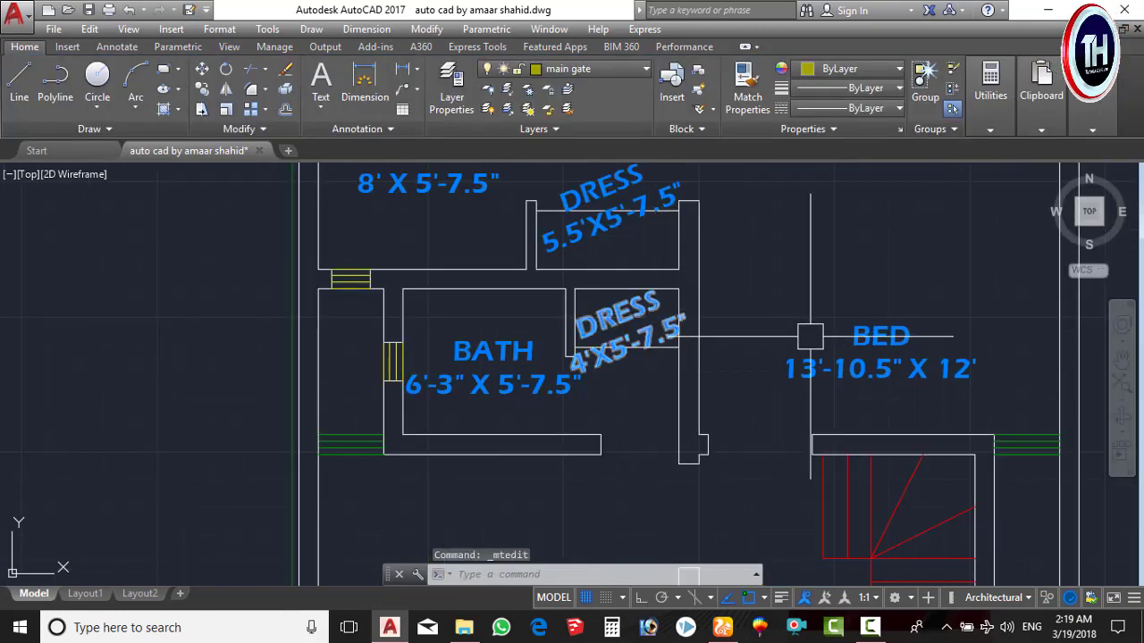
left_click(807, 331)
double_click(882, 371)
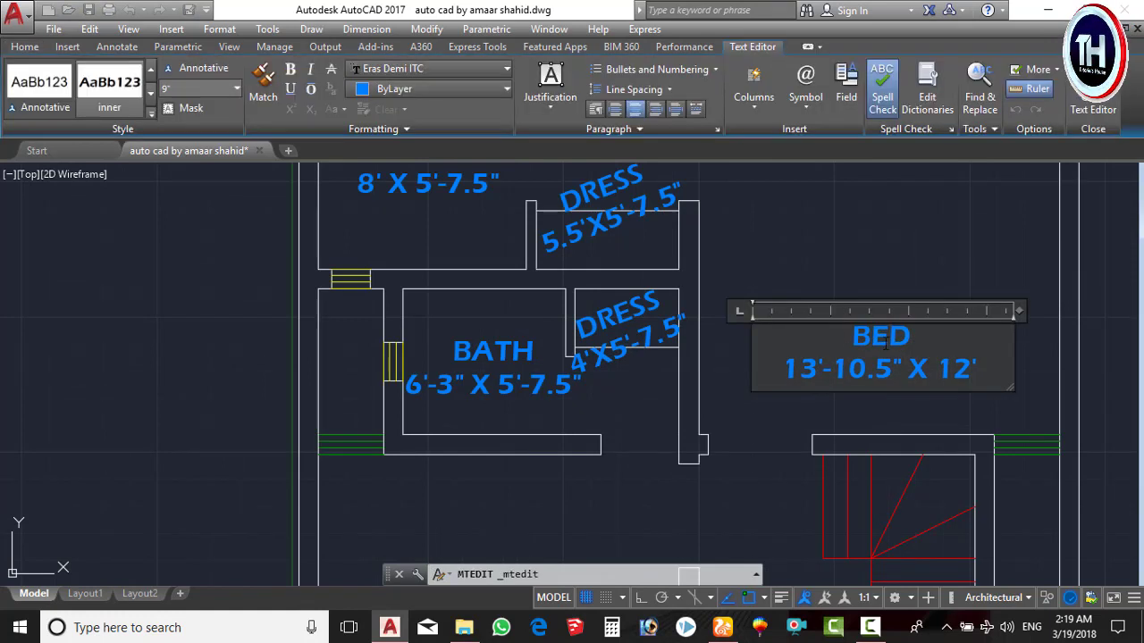
left_click(237, 90)
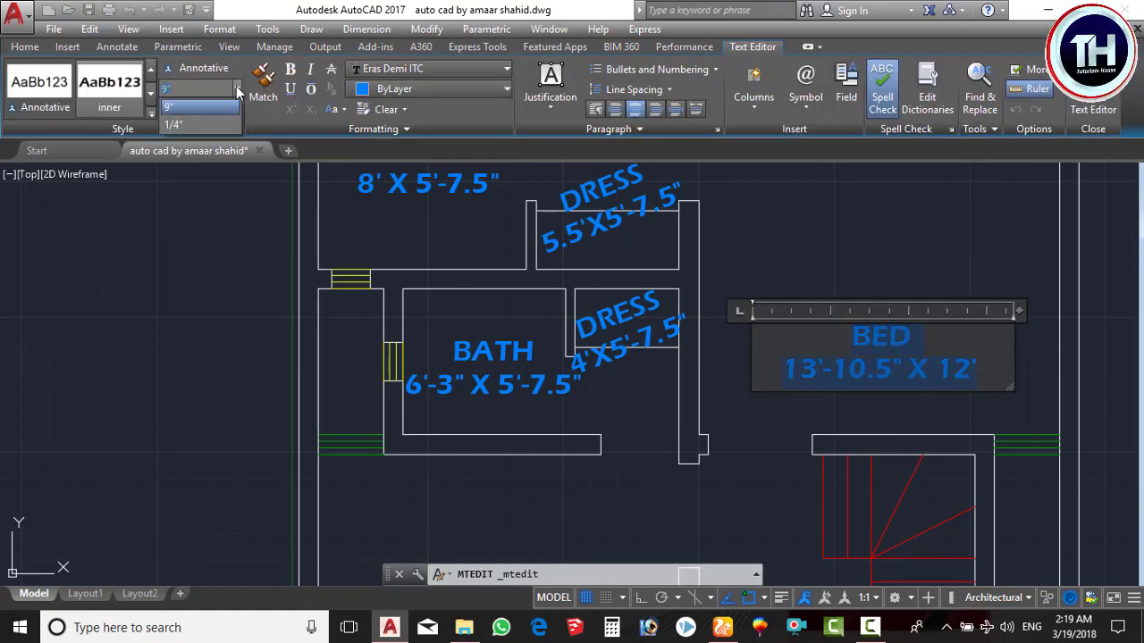
type("6")
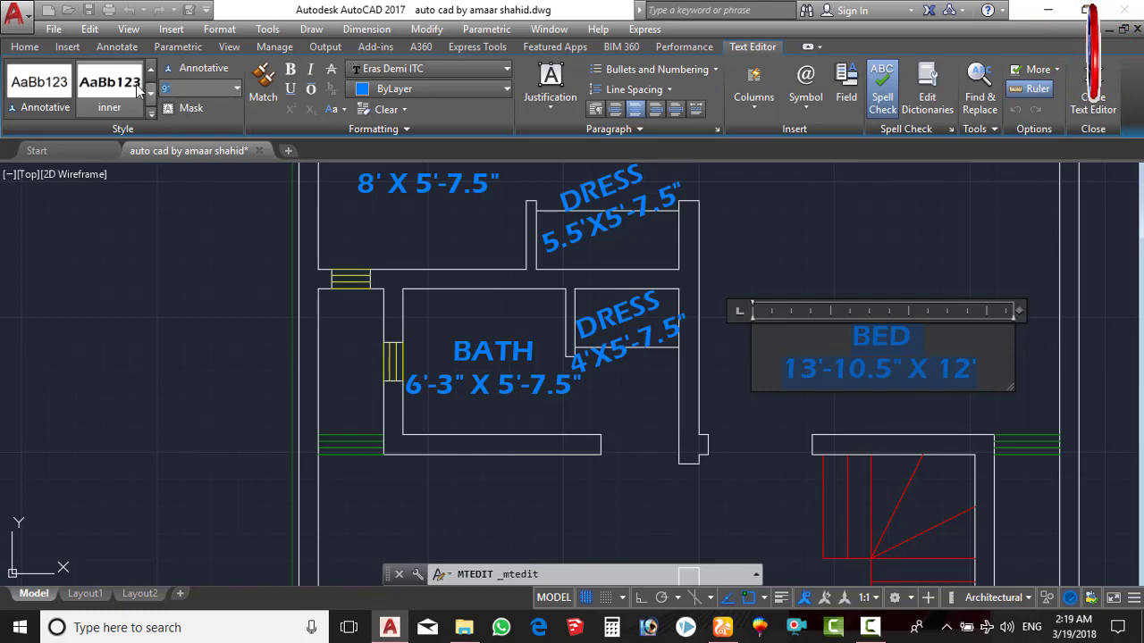
key("Return")
left_click(856, 250)
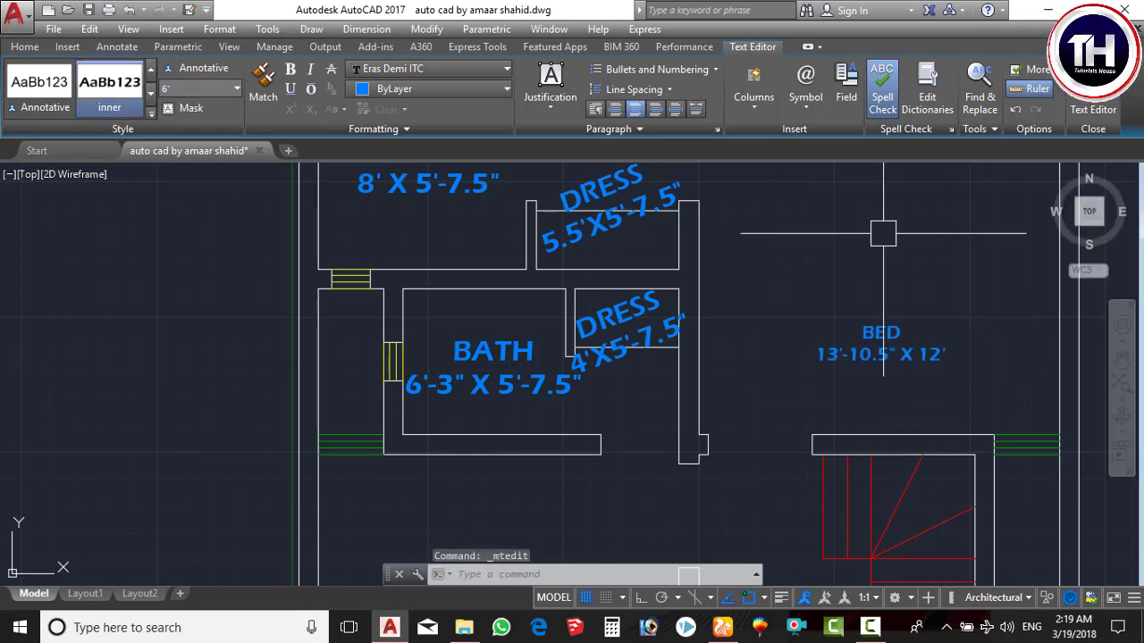
middle_click_drag(625, 179, 686, 299)
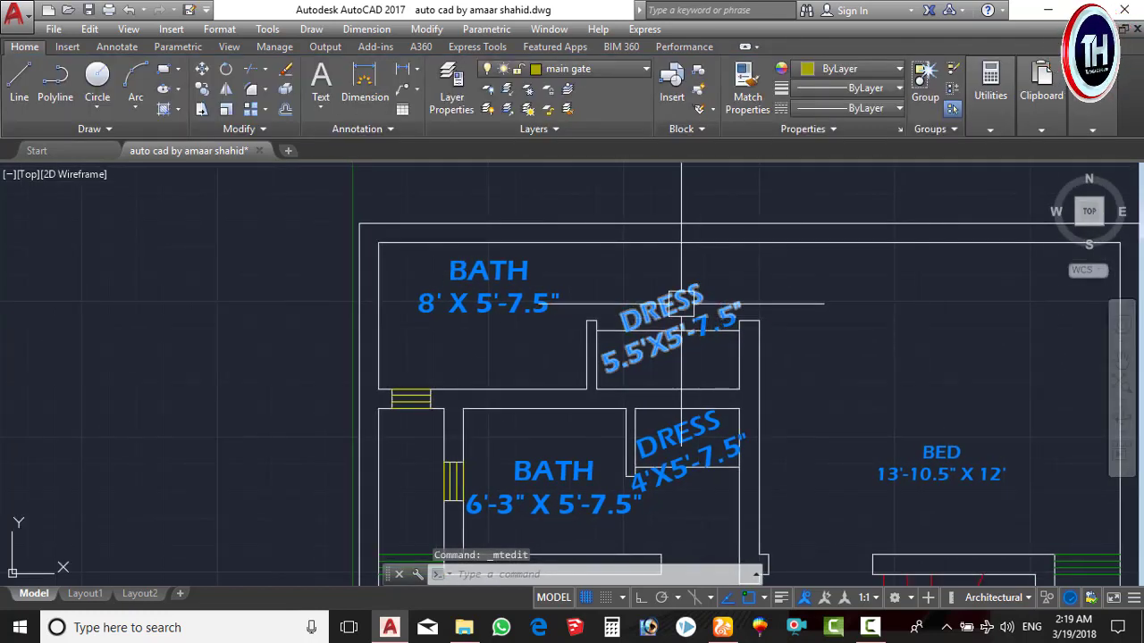
left_click(684, 305)
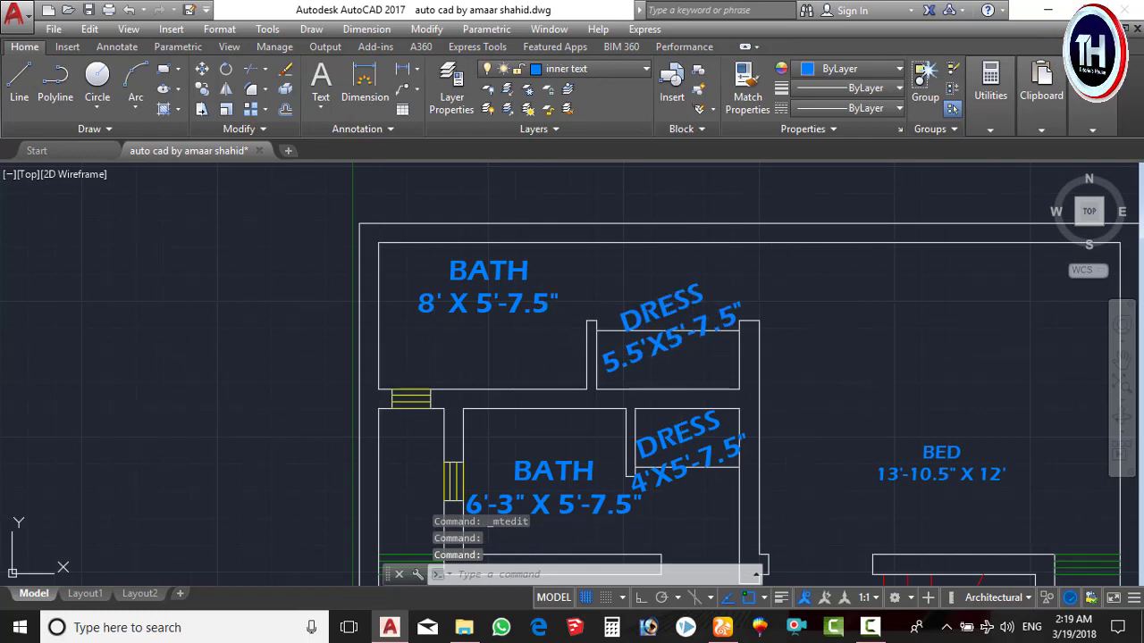
Step: Shrink the upper DRESS label to 6-inch text height
left_click(132, 85)
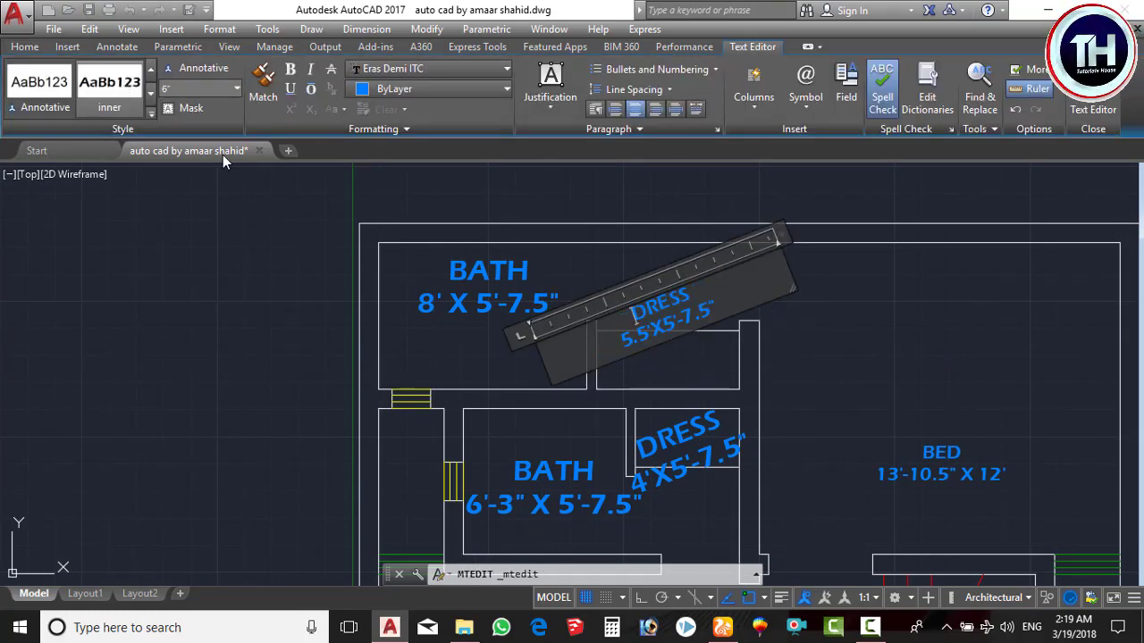
left_click(510, 349)
scroll(510, 349, "up", 3)
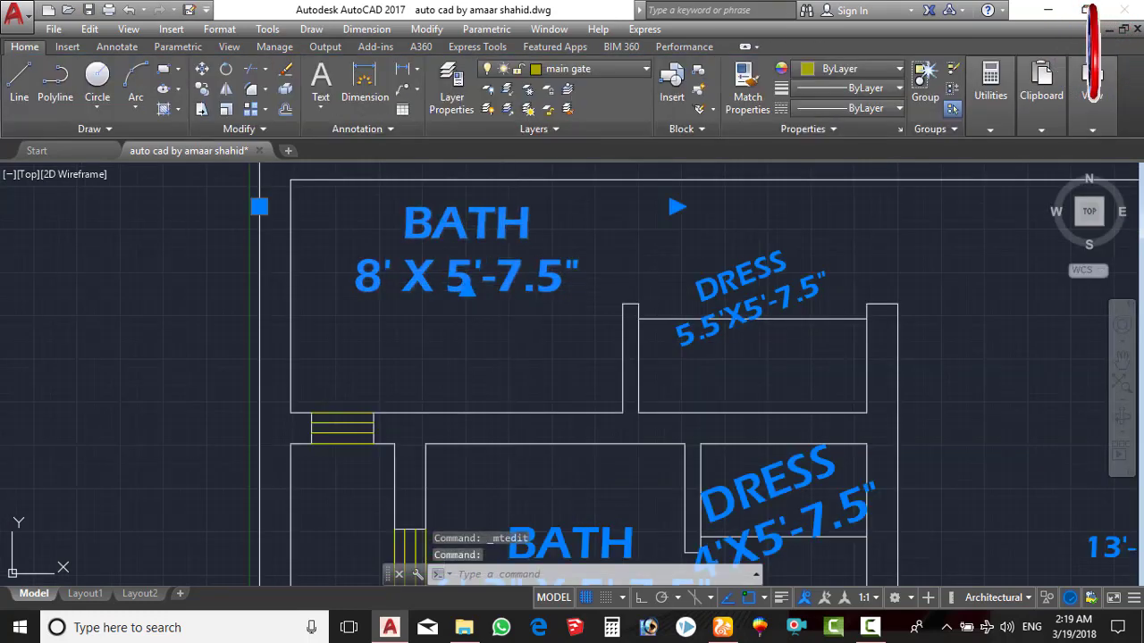
Step: Select the upper BATH label, then delete the misplaced BATH 6'-3" X 5'-7.5" label
double_click(411, 230)
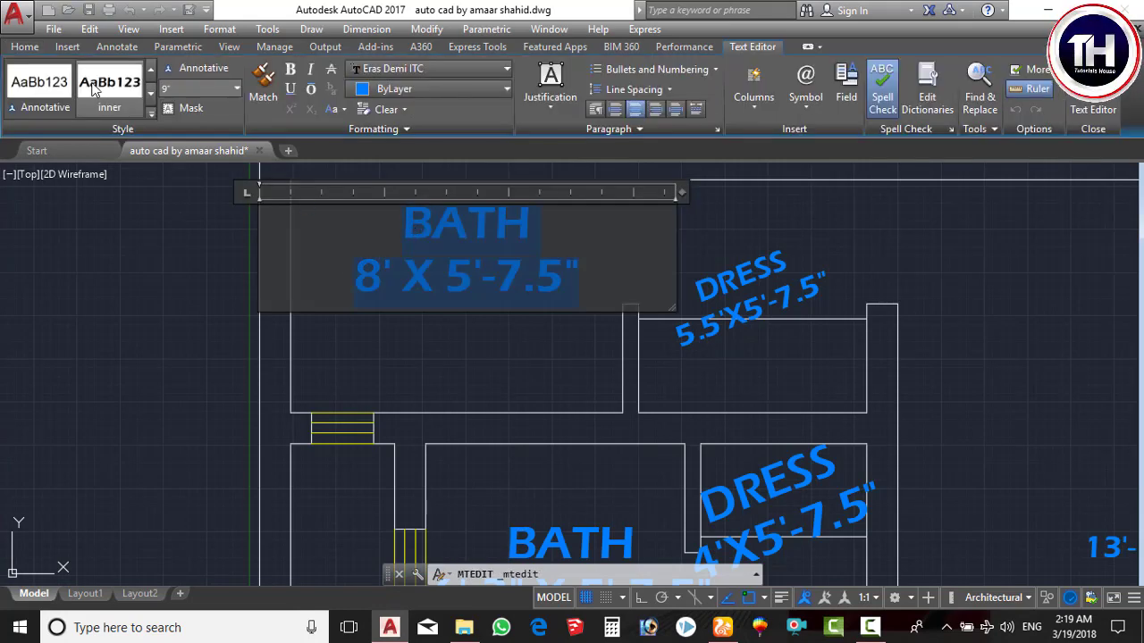
left_click(524, 325)
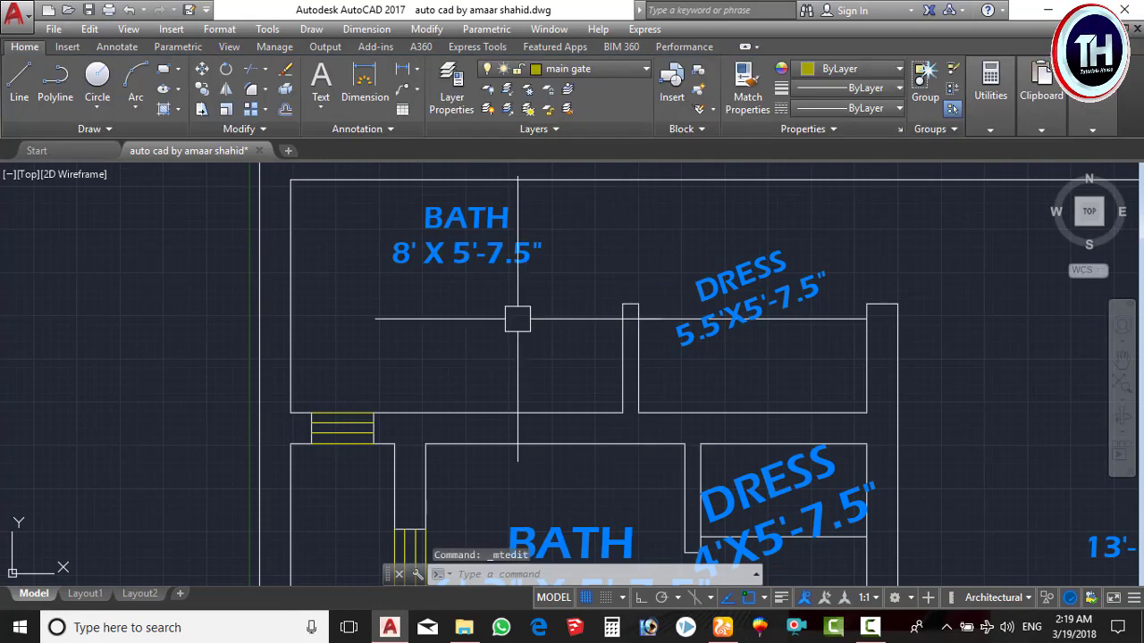
left_click(485, 275)
key("Return")
left_click(514, 308)
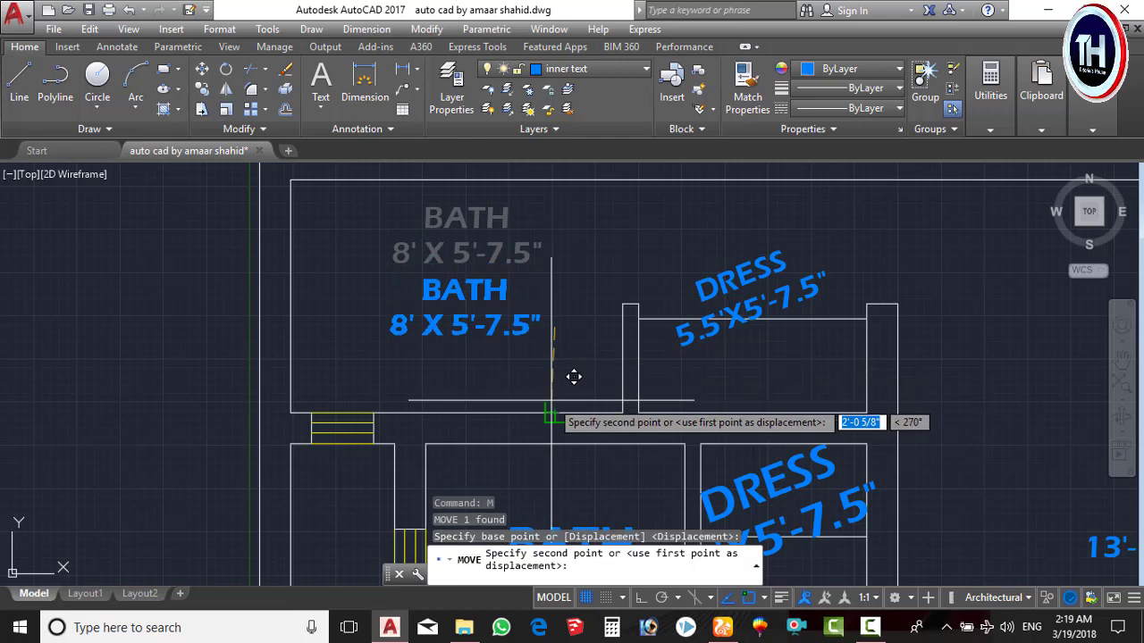
scroll(573, 419, "up", 2)
key("Escape")
scroll(573, 419, "down", 3)
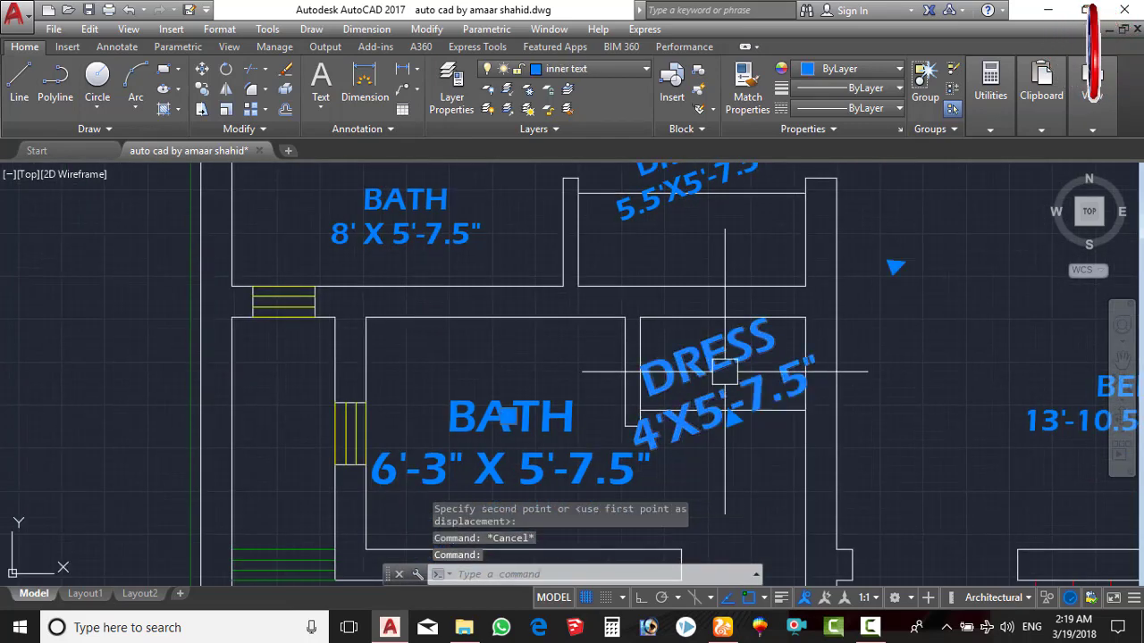
key("Delete")
Step: Copy the upper BATH label into the lower bath room
middle_click_drag(462, 319, 500, 420)
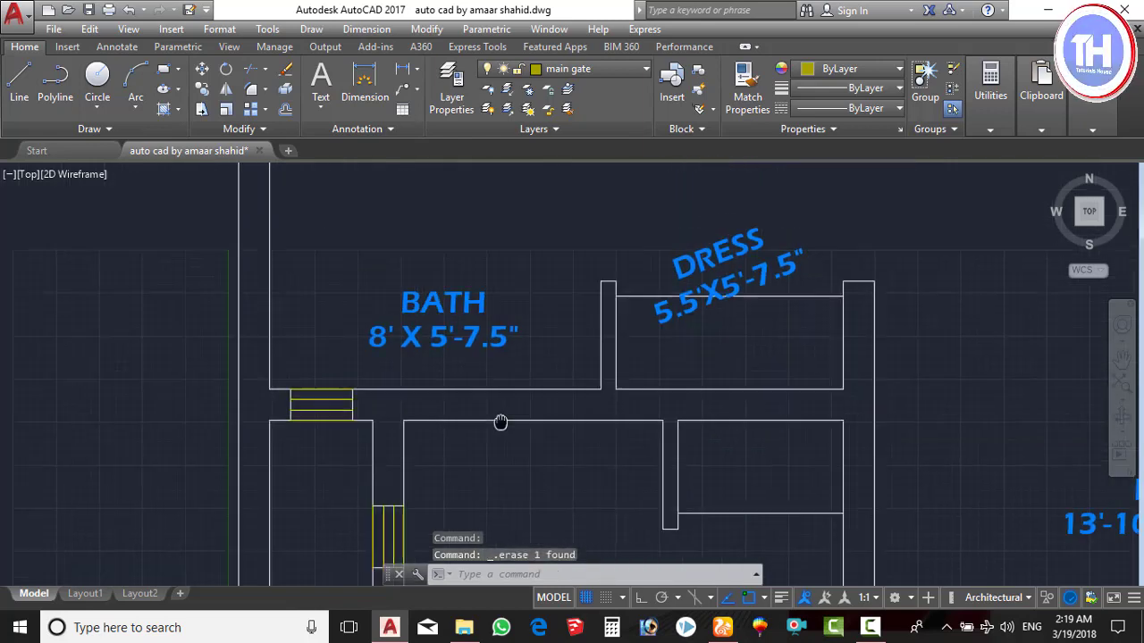
type("co")
key("Return")
left_click(462, 340)
middle_click_drag(554, 375, 500, 236)
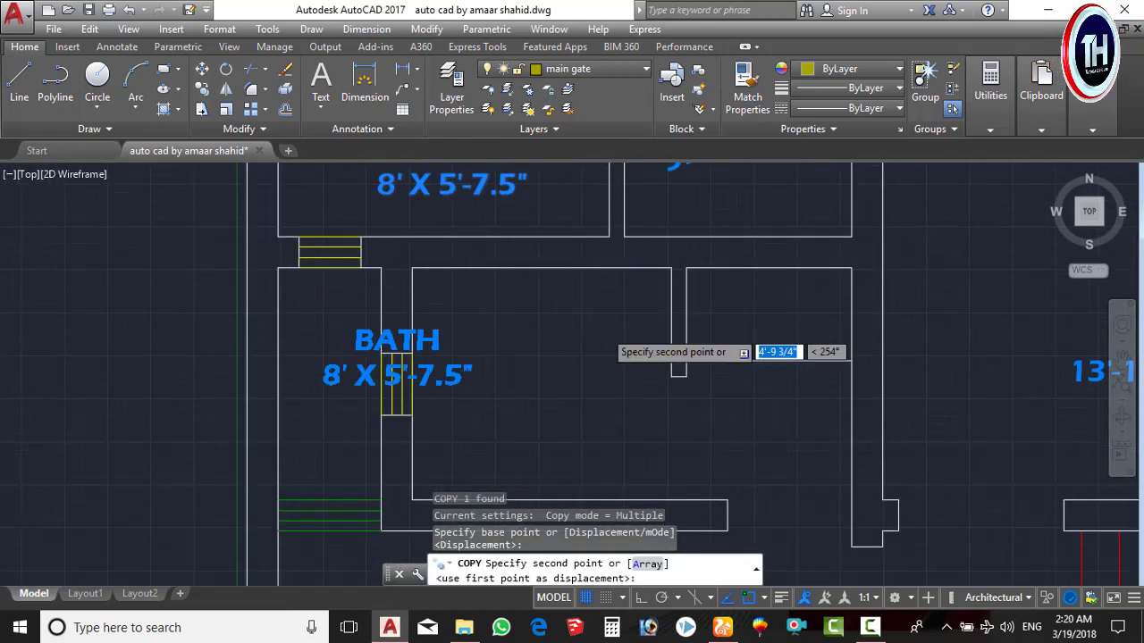
scroll(769, 339, "up", 2)
middle_click_drag(830, 350, 804, 301)
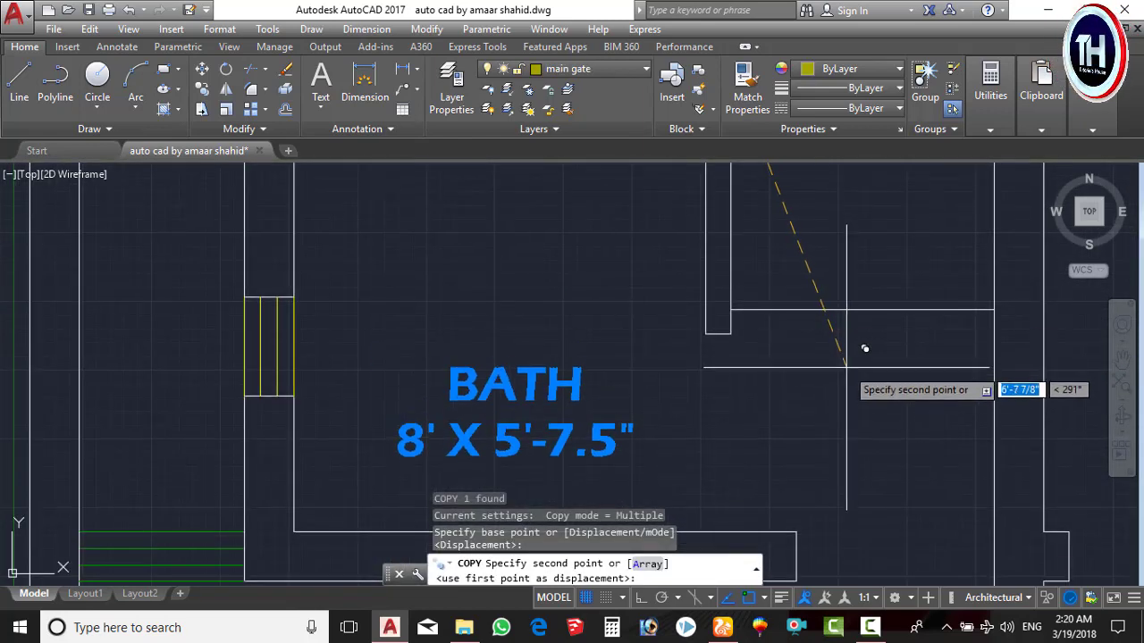
left_click(846, 383)
middle_click_drag(512, 464, 551, 396)
key("Escape")
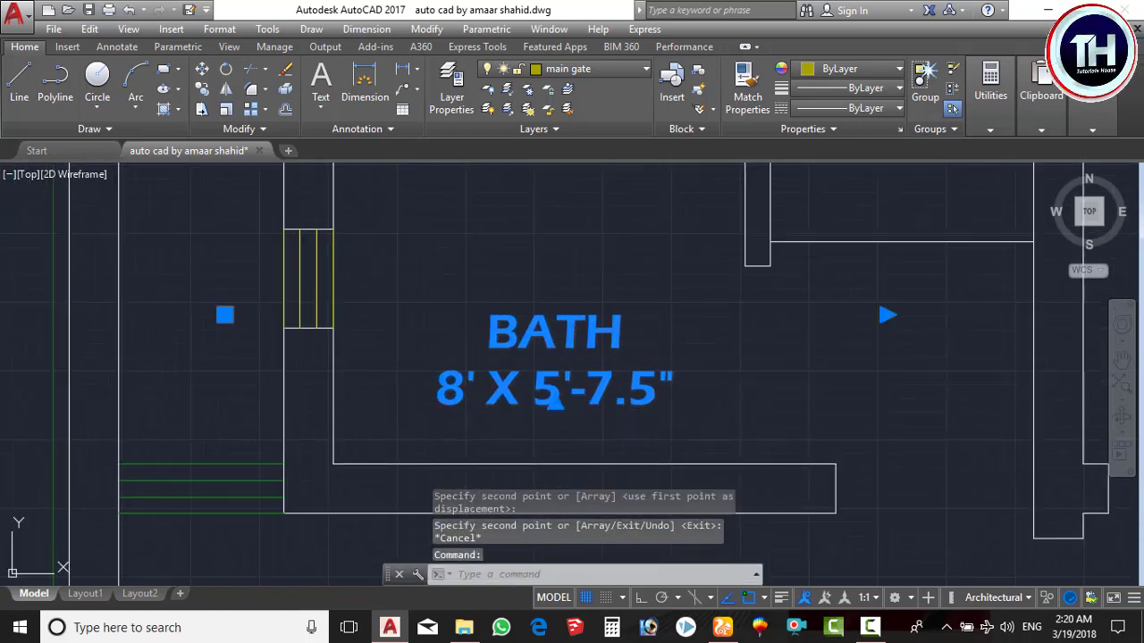
Step: Edit the copied label to read BATH 6'-3" X 5'-7.5"
double_click(553, 393)
type("6")
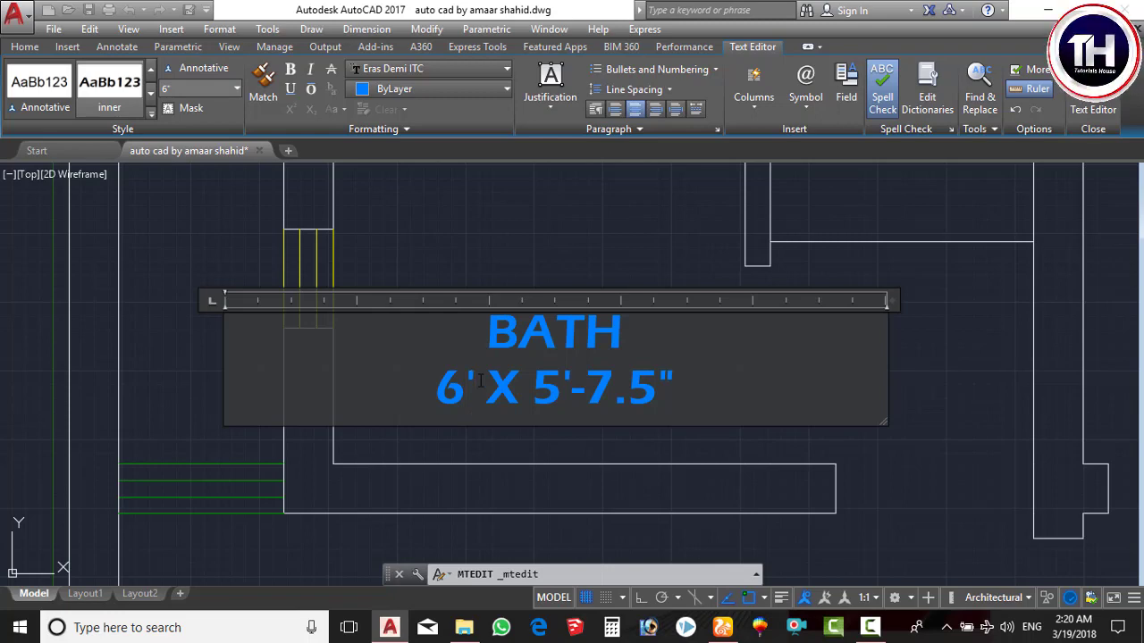
type("-3 ")
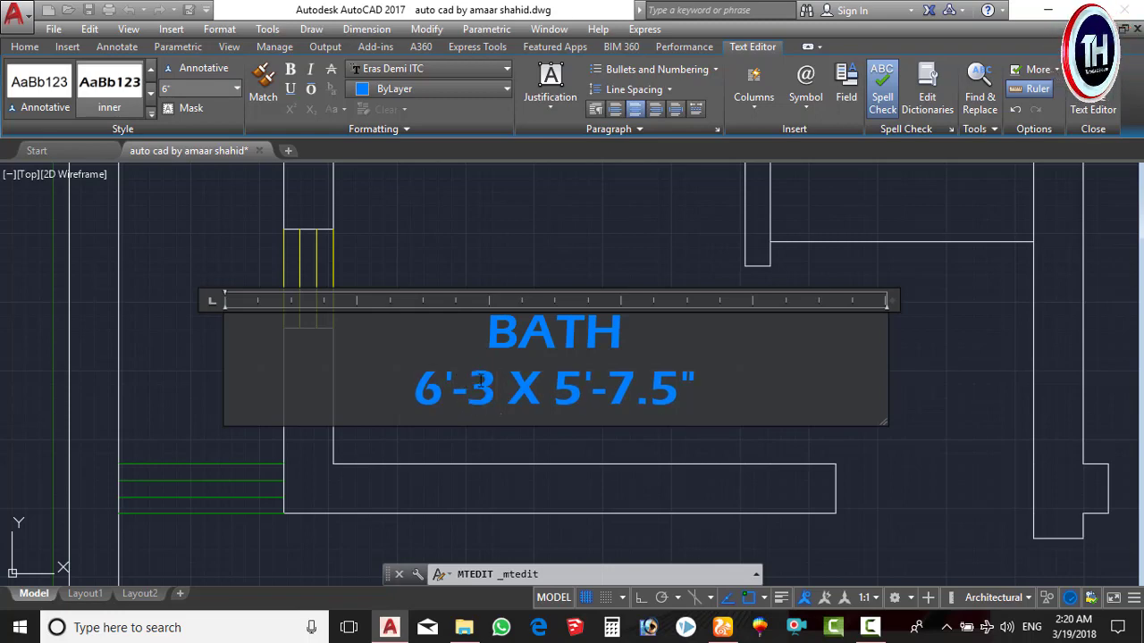
type("\"")
left_click(904, 370)
scroll(885, 358, "down", 1)
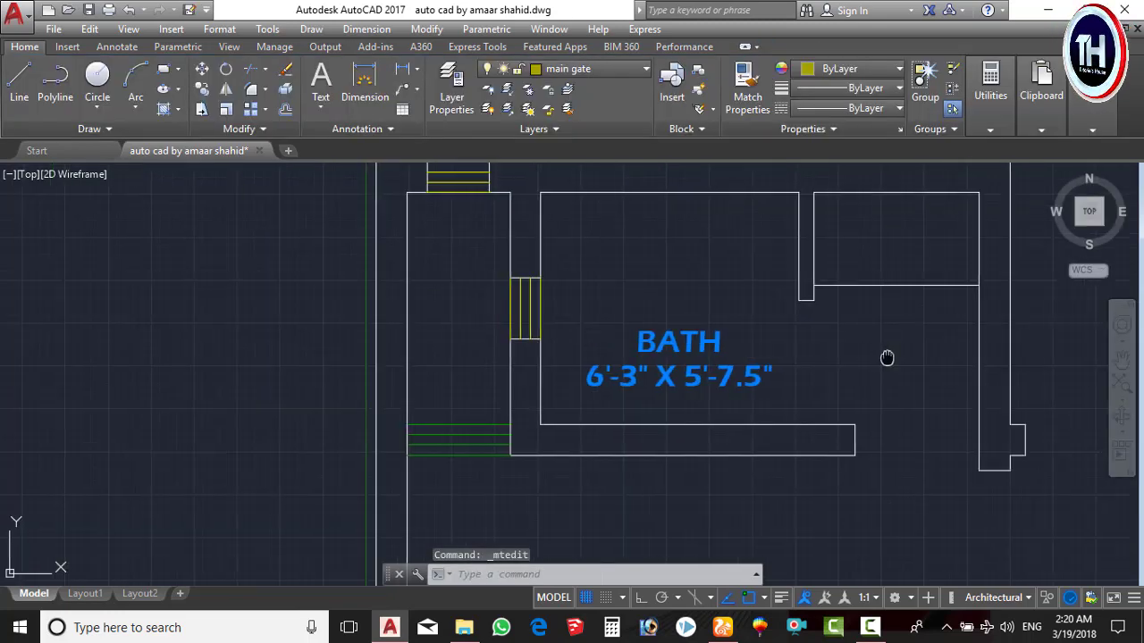
scroll(817, 365, "down", 2)
left_click(560, 402)
Step: Copy the lower BATH label a short distance to the right
type("co")
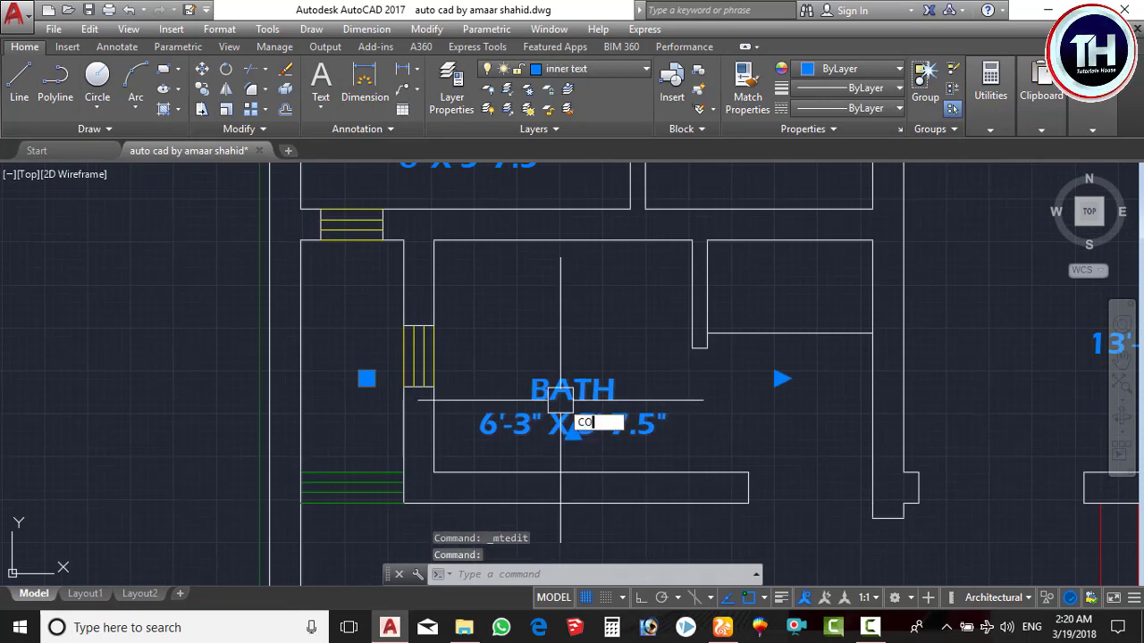
key("Return")
left_click(560, 401)
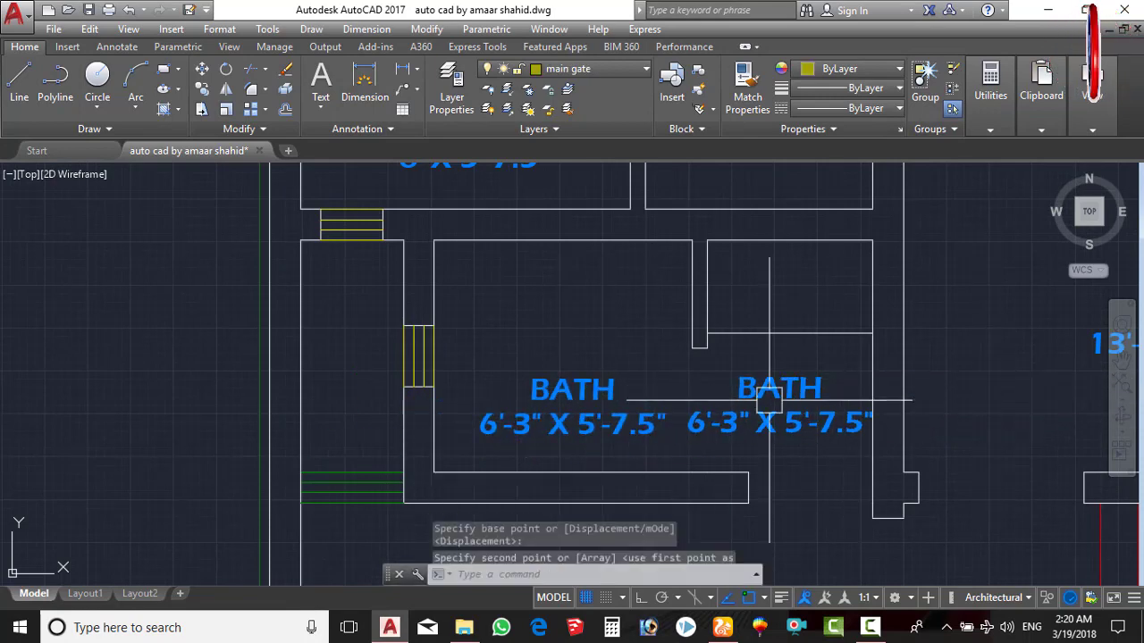
left_click(769, 401)
key("Escape")
Step: Change the copied label to read DRESS 4' X 5'-7.5"
double_click(818, 391)
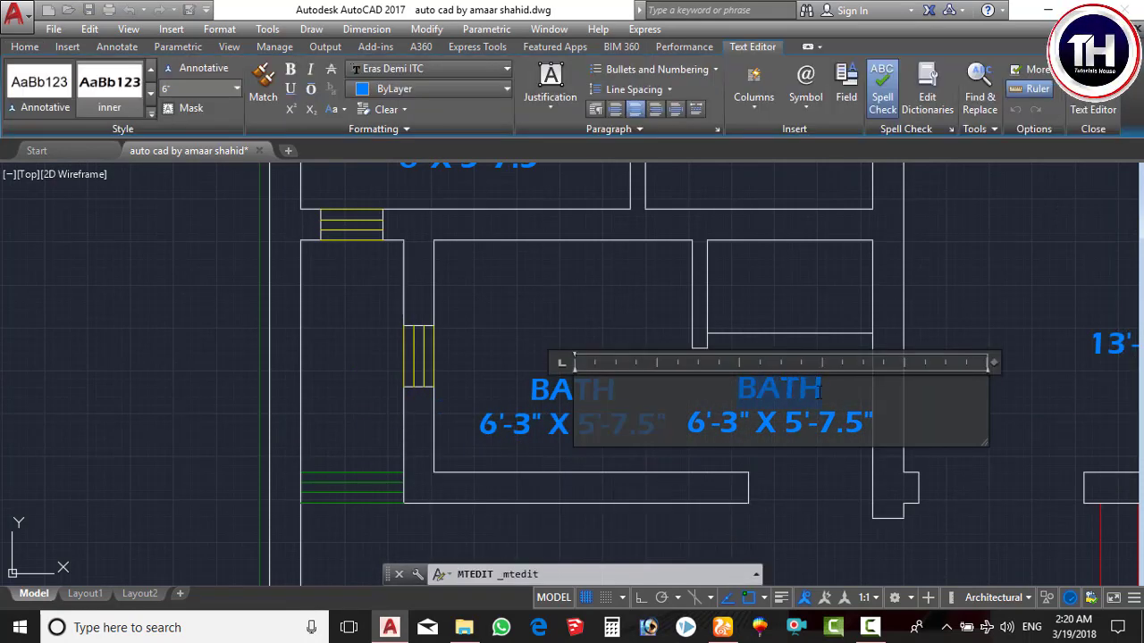
type("DR")
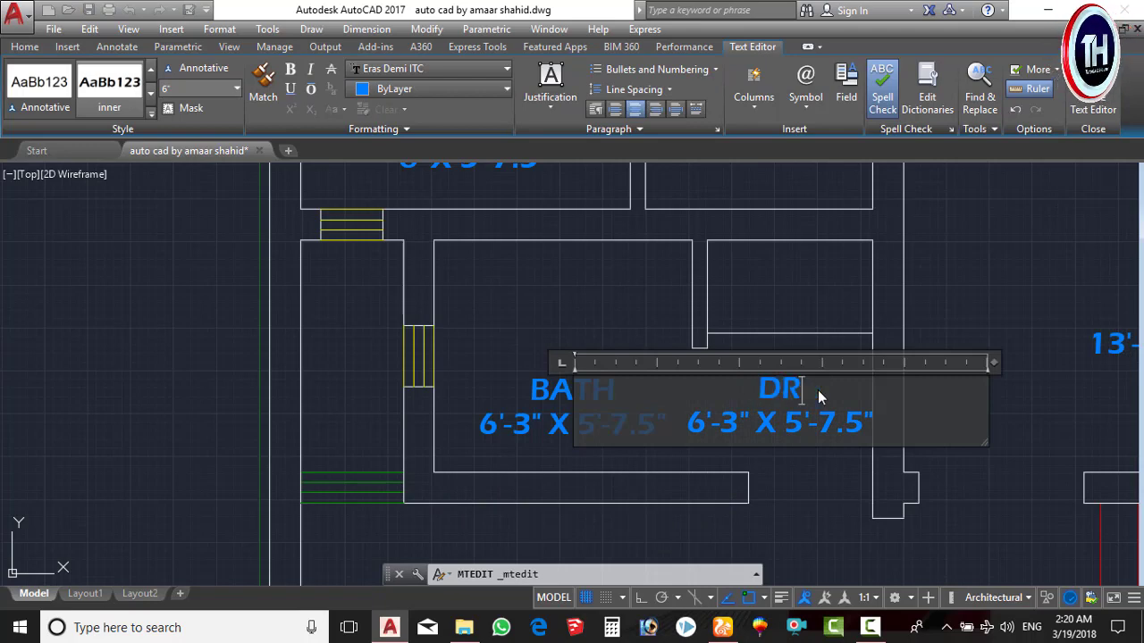
type("ESS")
left_click(990, 284)
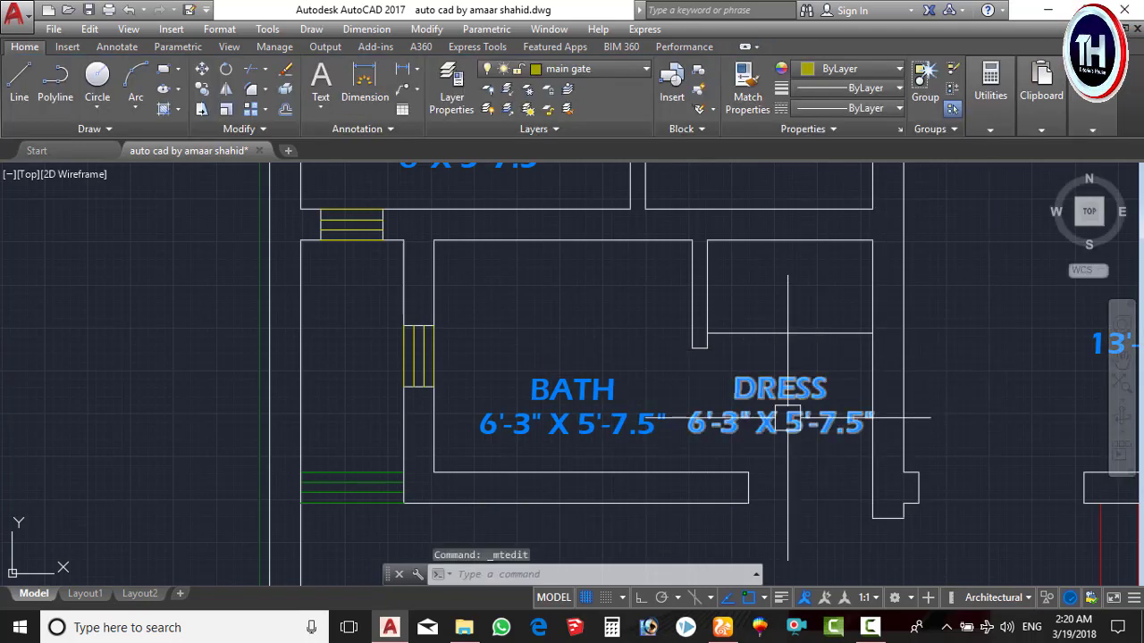
double_click(734, 428)
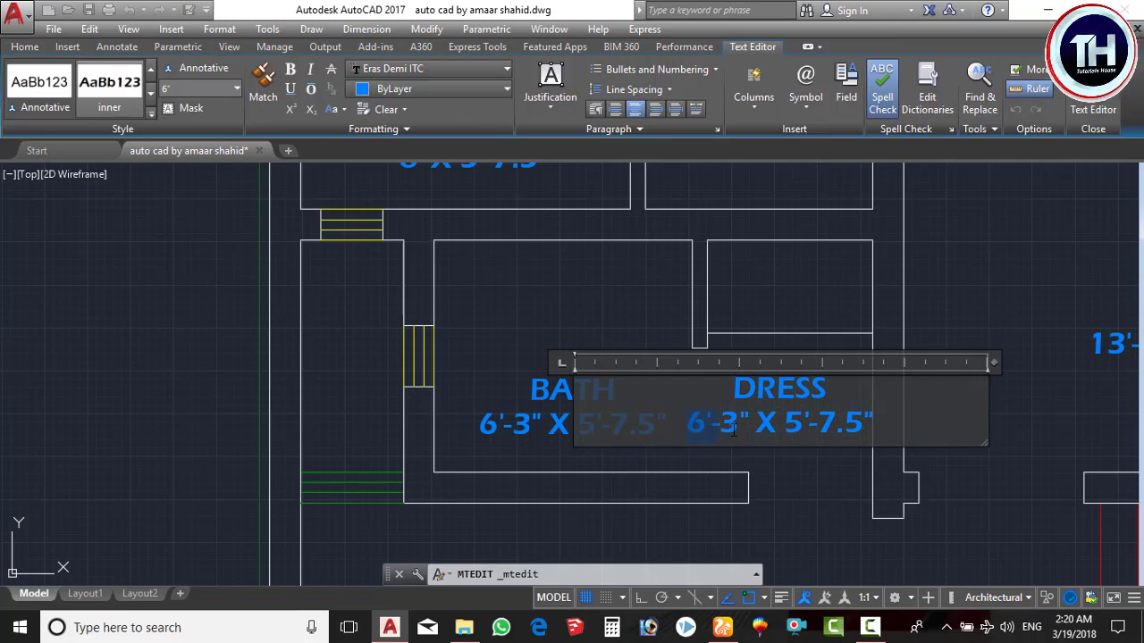
type("4")
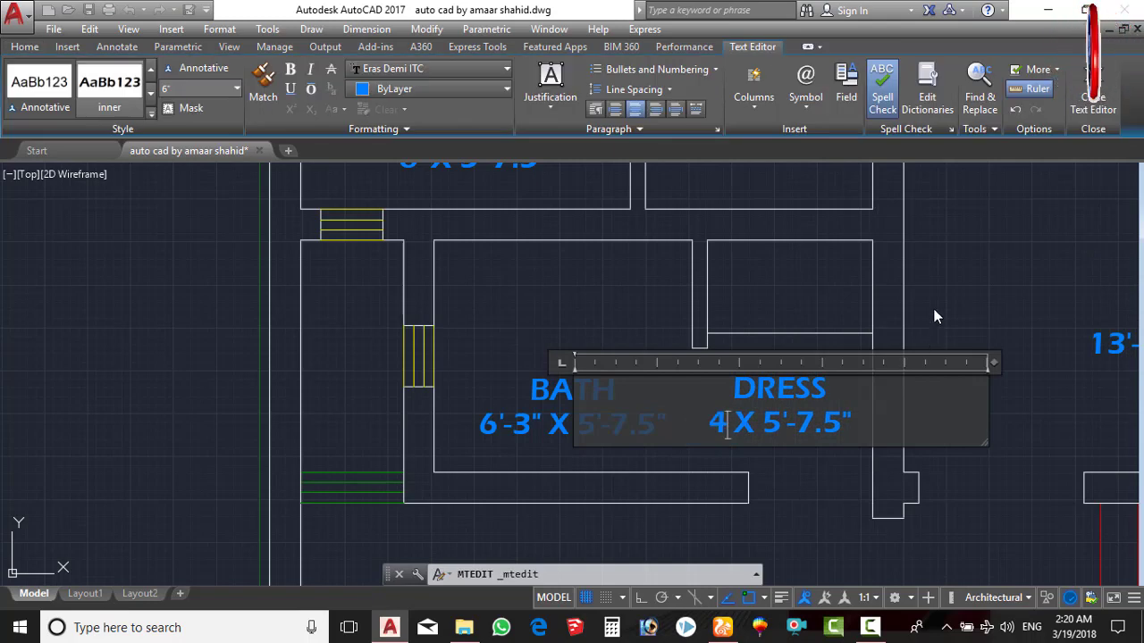
type("'")
left_click(765, 408)
Step: Move the DRESS label up into the small dressing room
left_click(773, 431)
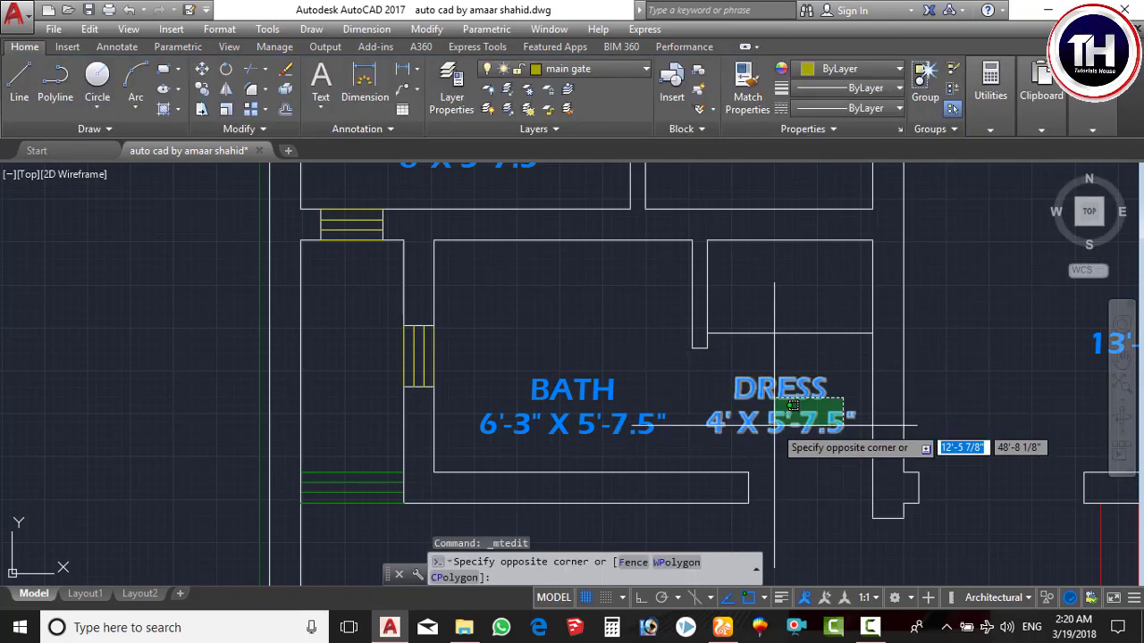
type("m")
key("Return")
left_click(635, 304)
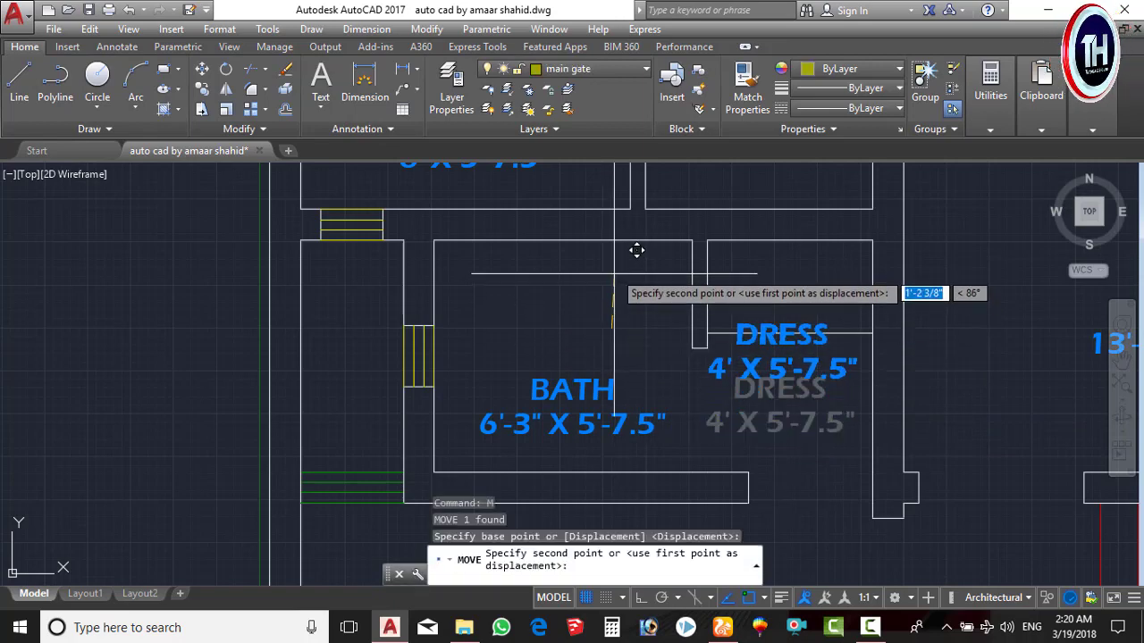
left_click(638, 238)
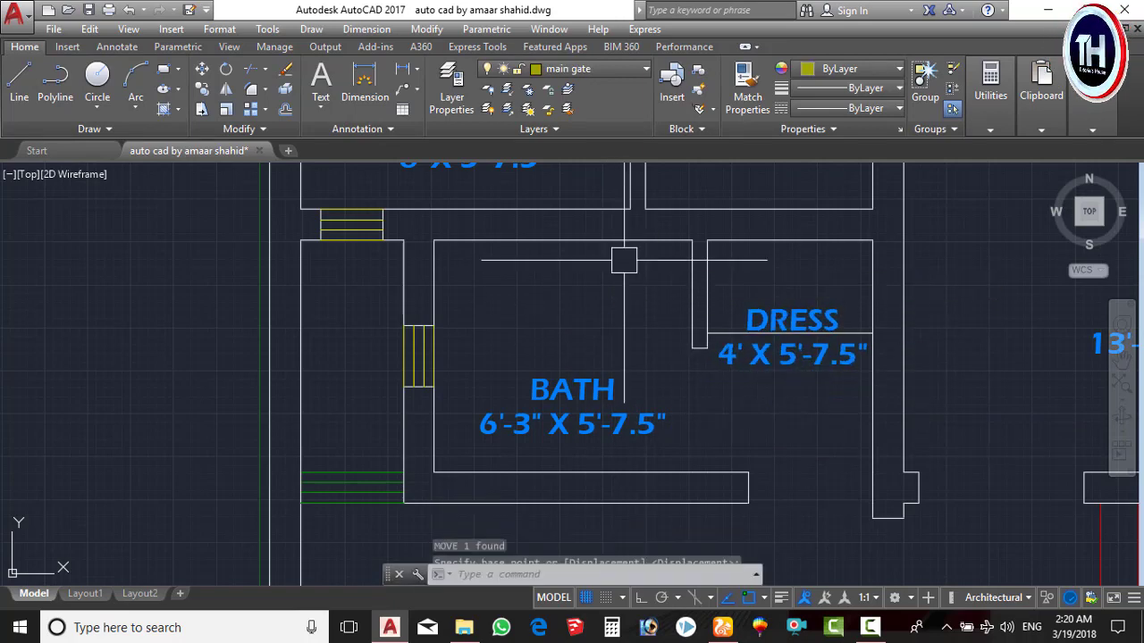
key("Escape")
scroll(638, 238, "down", 2)
middle_click_drag(638, 238, 627, 257)
scroll(663, 304, "down", 2)
Step: Delete the angled DRESS 5.5'X5'-7.5" label
scroll(663, 304, "up", 2)
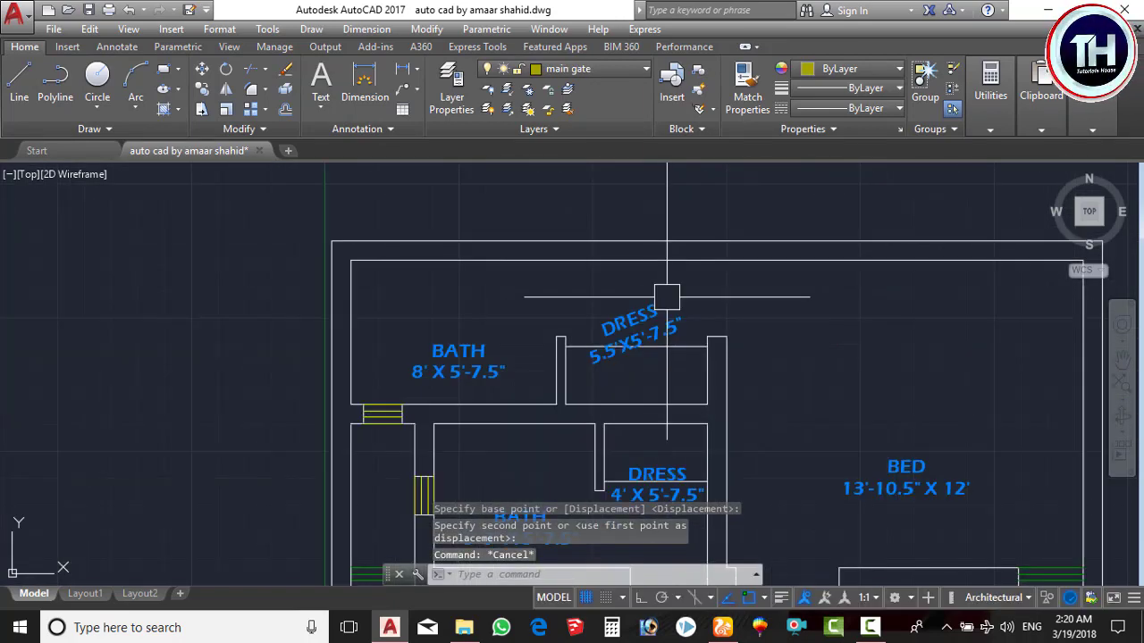
left_click(663, 311)
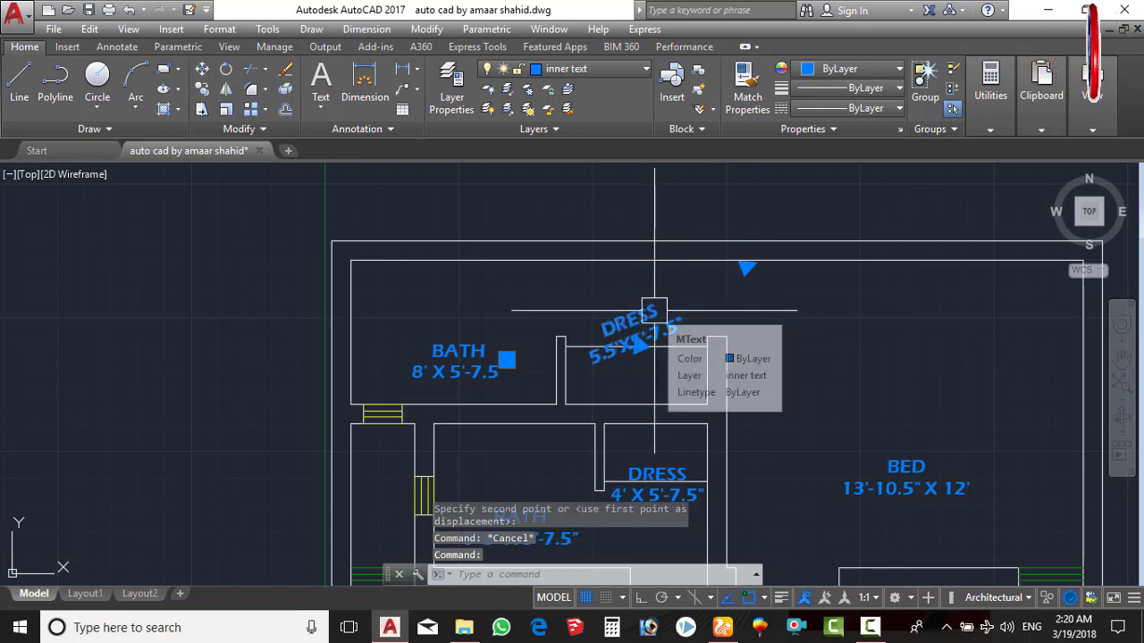
key("Delete")
Step: Copy the DRESS 4' X 5'-7.5" label up into the upper dressing room
middle_click_drag(669, 439, 668, 422)
left_click(668, 443)
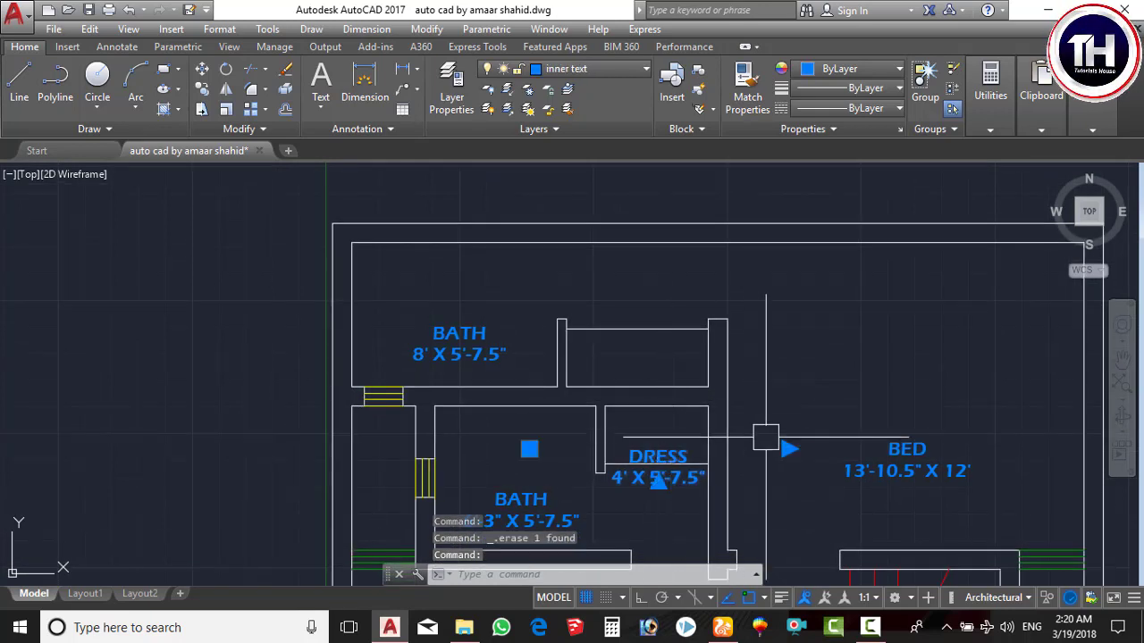
type("co")
key("Return")
left_click(791, 444)
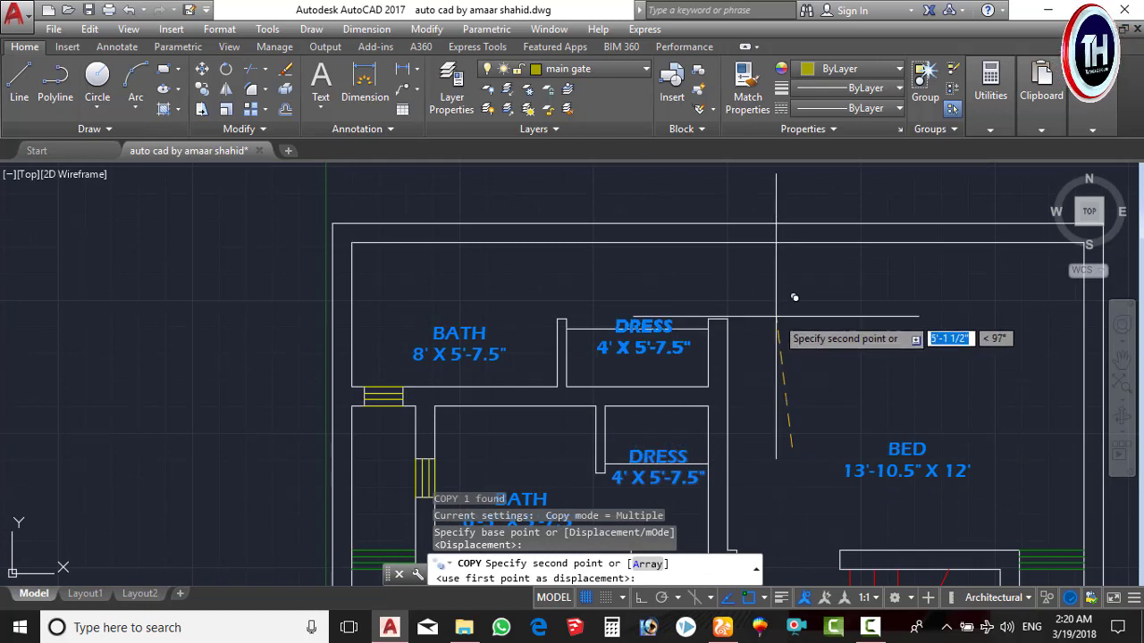
left_click(792, 289)
key("Escape")
scroll(641, 340, "up", 2)
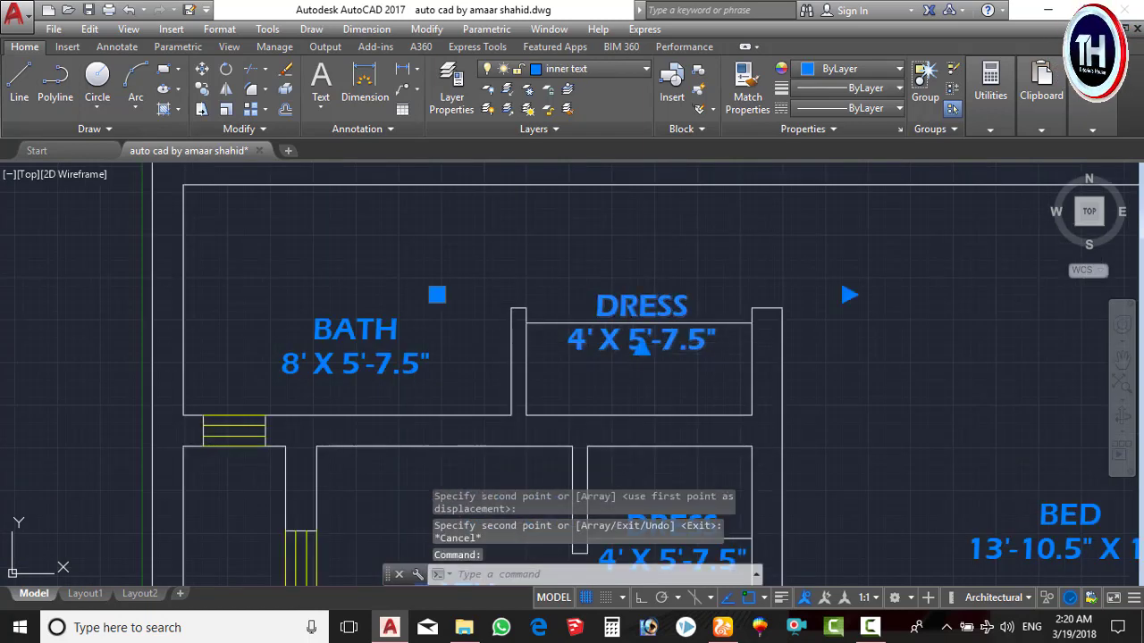
Step: Change the copied label's width to 6 and measure the dressing room's width
double_click(642, 347)
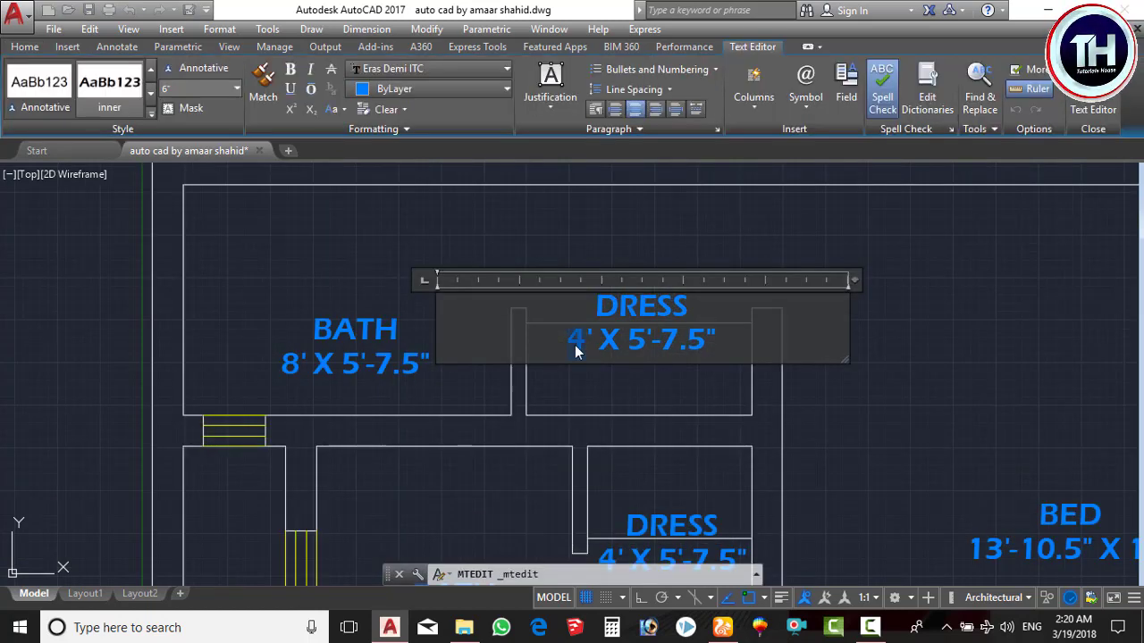
type("6")
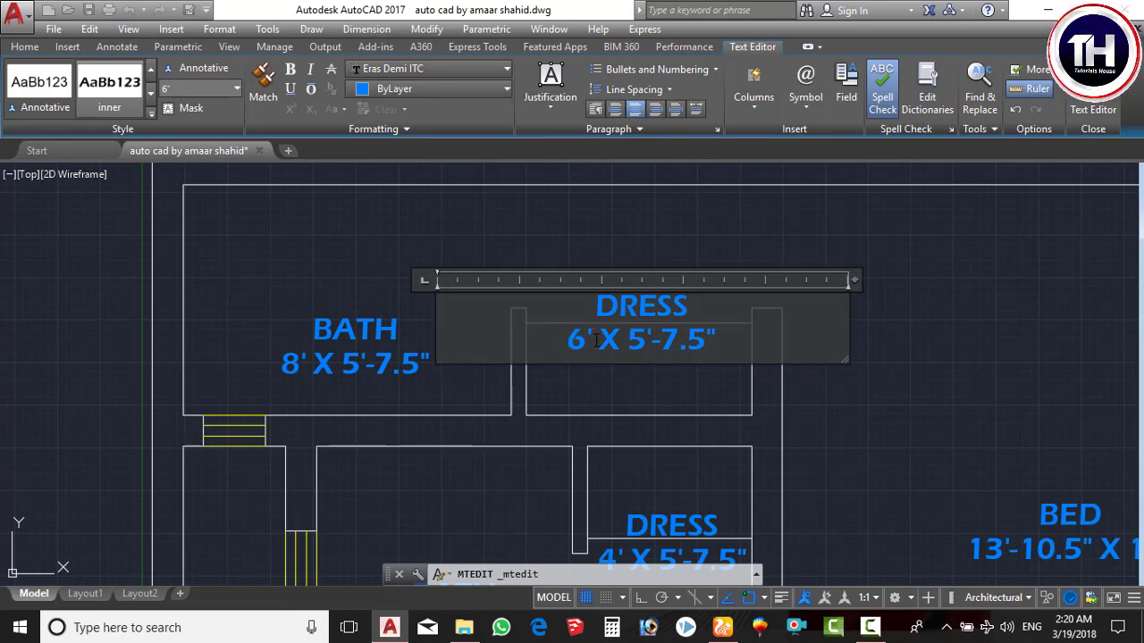
left_click(656, 386)
key("Return")
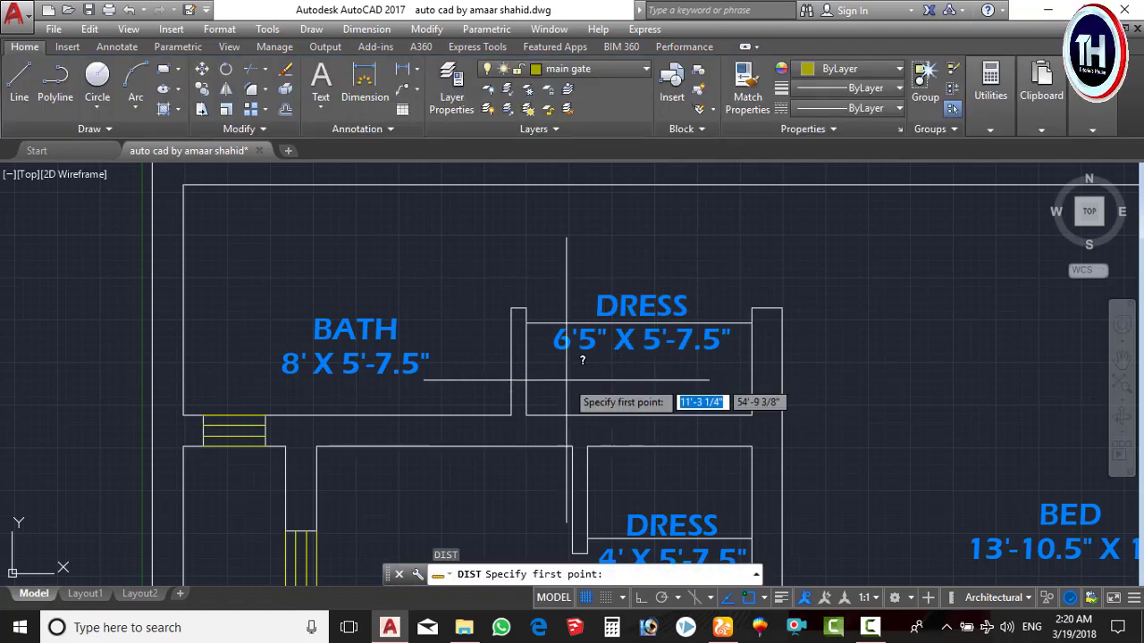
left_click(526, 387)
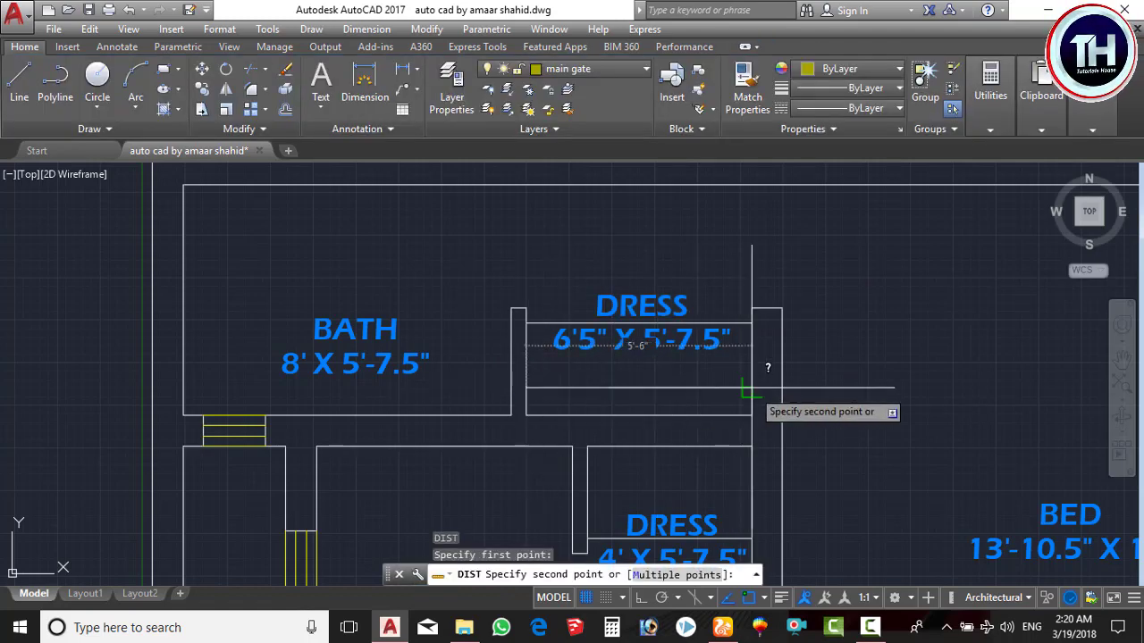
key("Escape")
scroll(594, 348, "up", 4)
Step: Edit the upper label to DRESS 5'-6" X 5'-7.5" and save the drawing
double_click(713, 348)
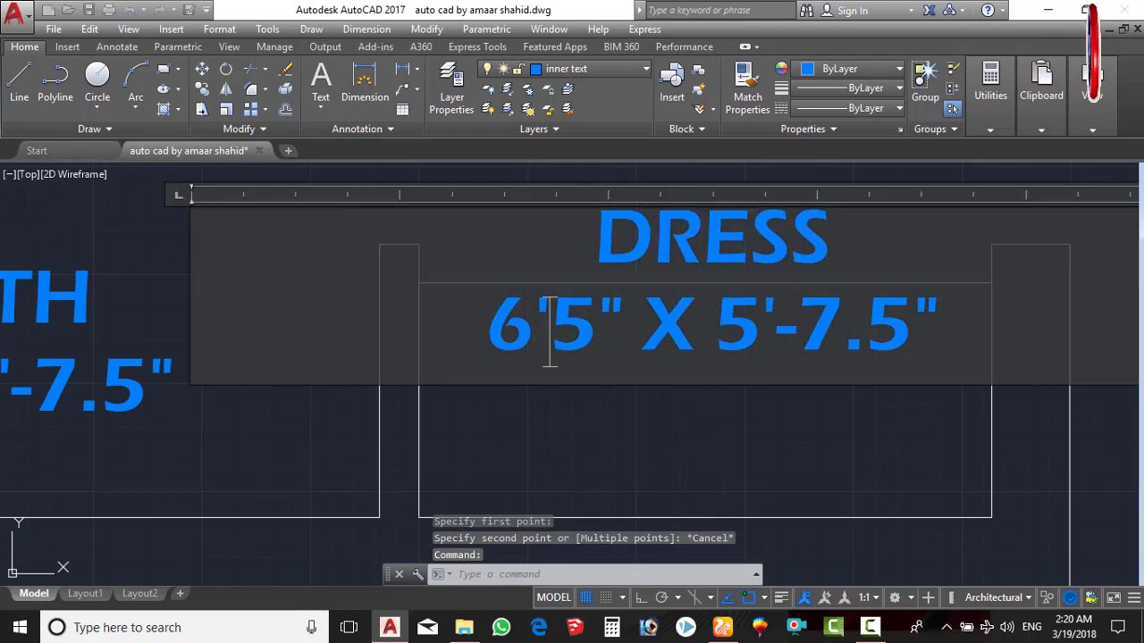
double_click(509, 340)
type("5")
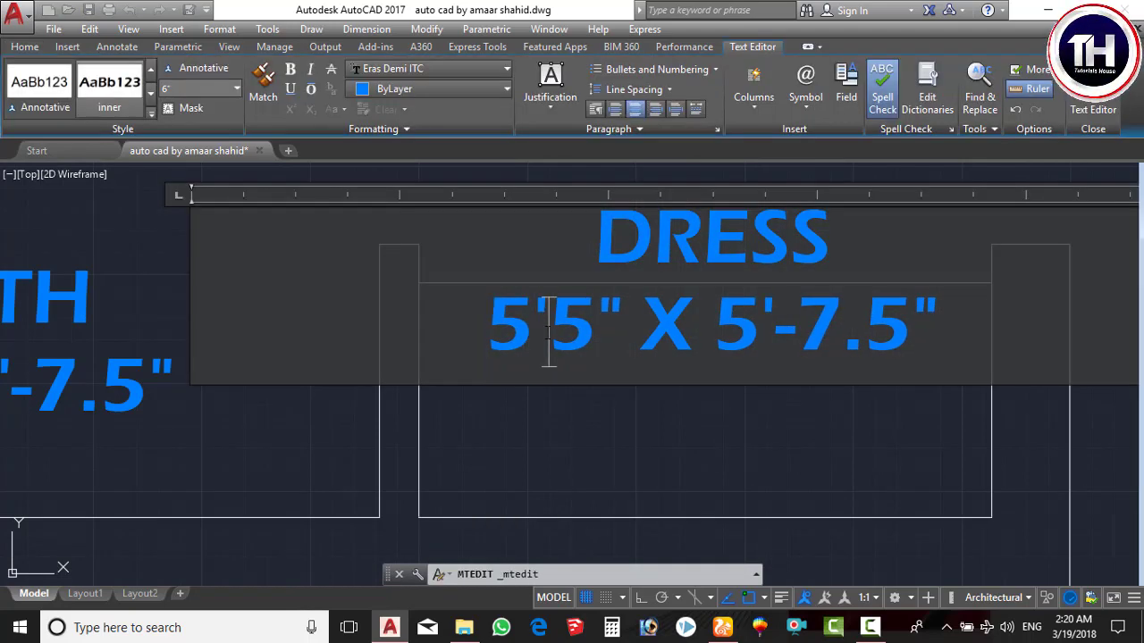
left_click(547, 334)
type("-")
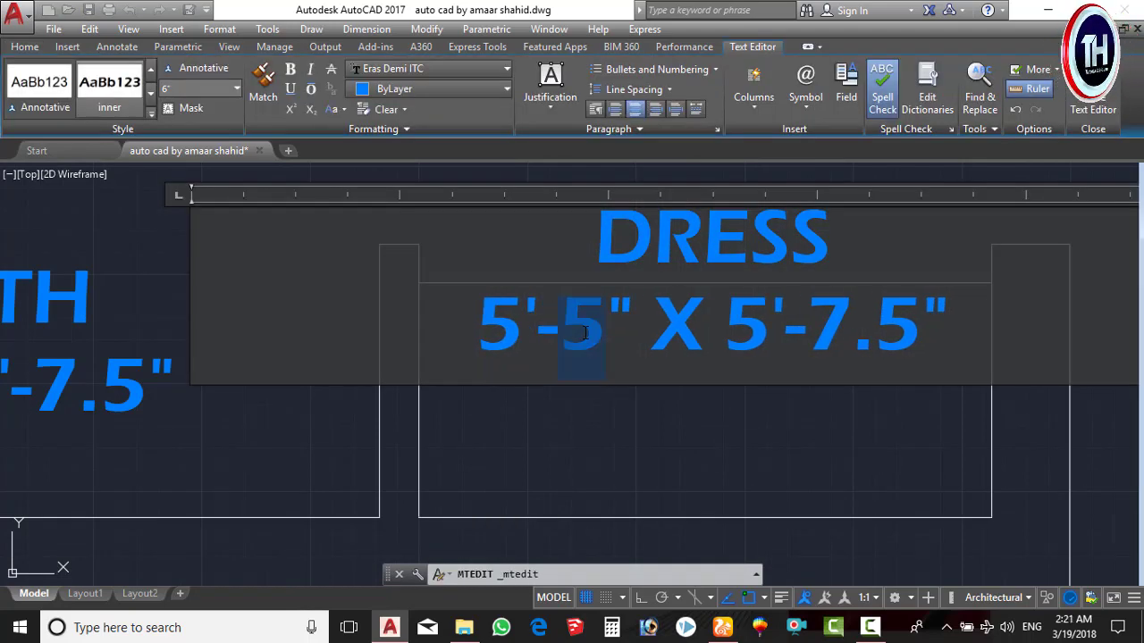
type("6")
left_click(636, 396)
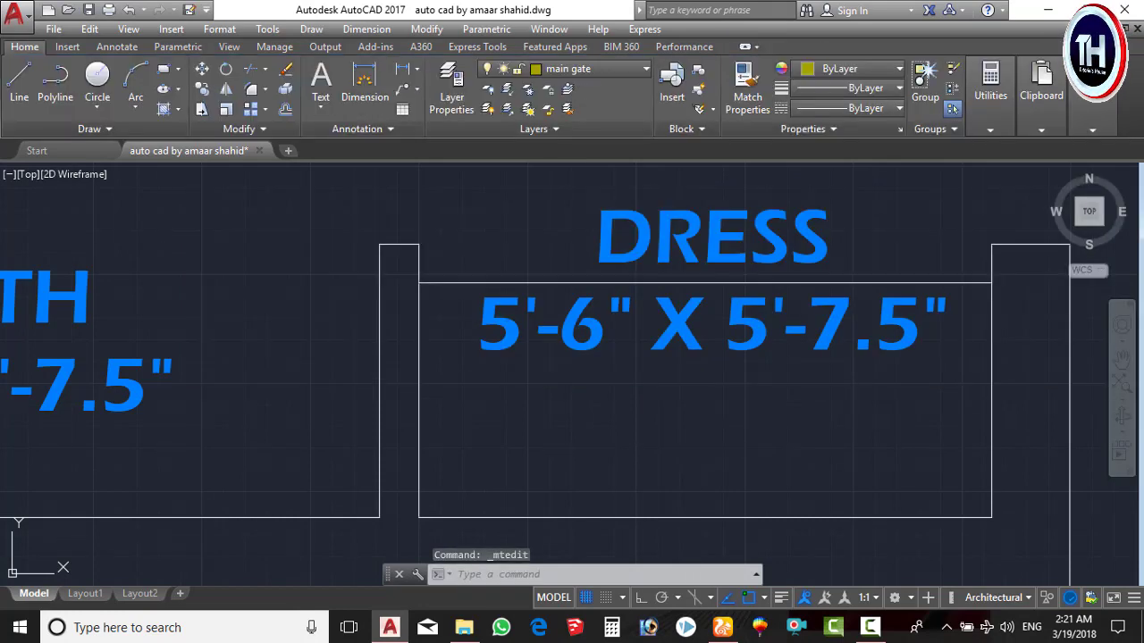
key("ctrl+s")
scroll(674, 394, "down", 5)
Step: Reduce the text height of the BED label
scroll(714, 393, "down", 2)
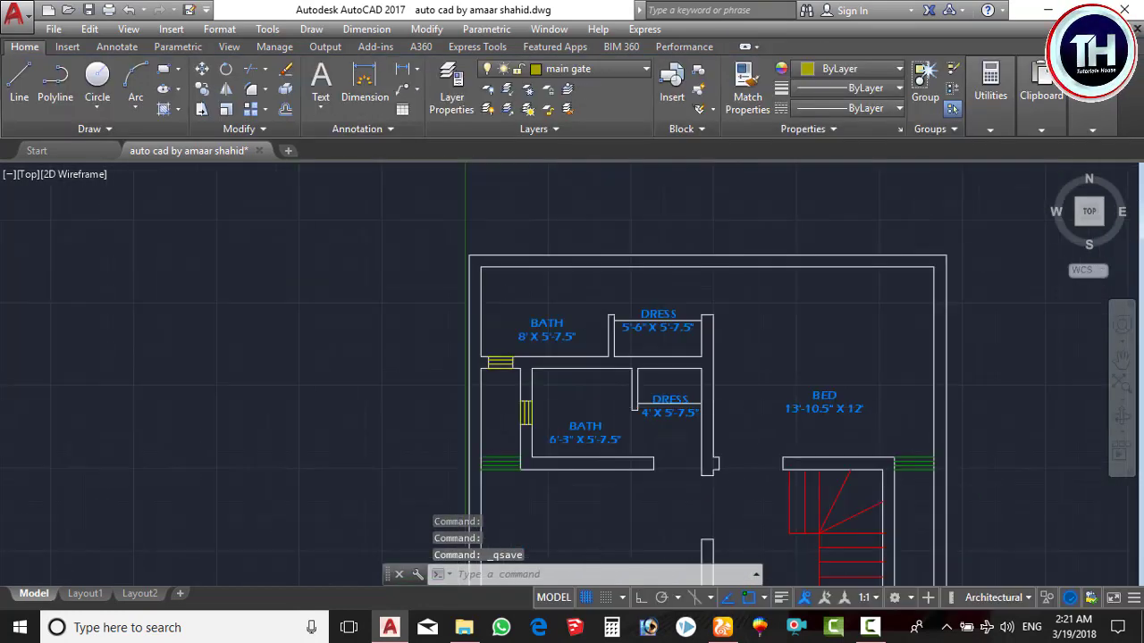
scroll(737, 386, "down", 1)
scroll(628, 414, "up", 3)
scroll(595, 408, "up", 2)
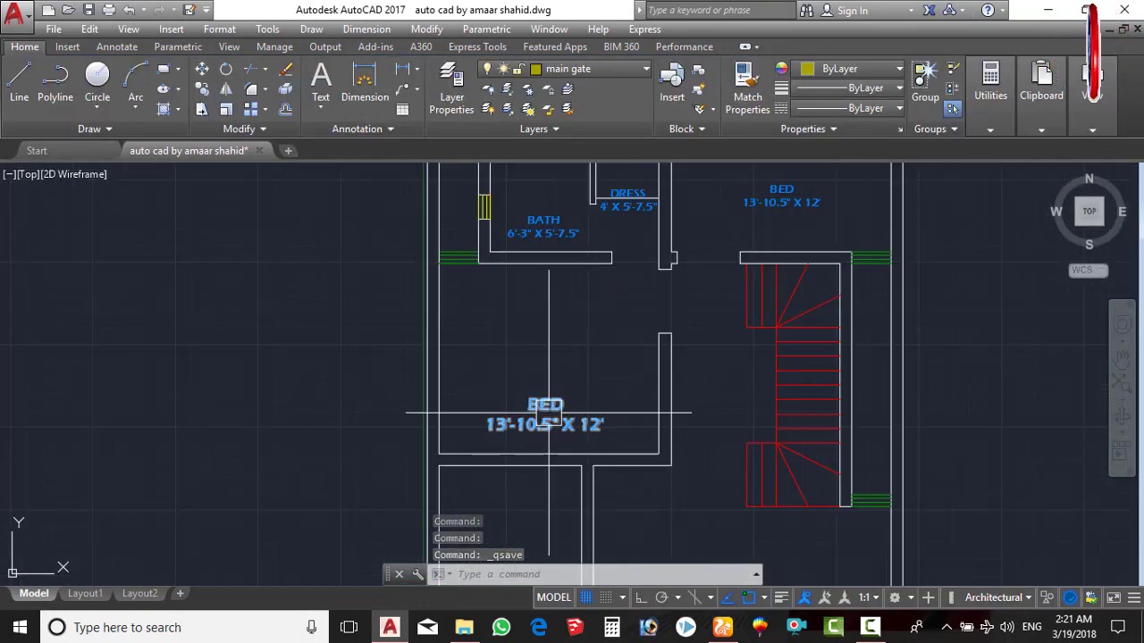
scroll(544, 408, "up", 2)
left_click(549, 408)
double_click(537, 411)
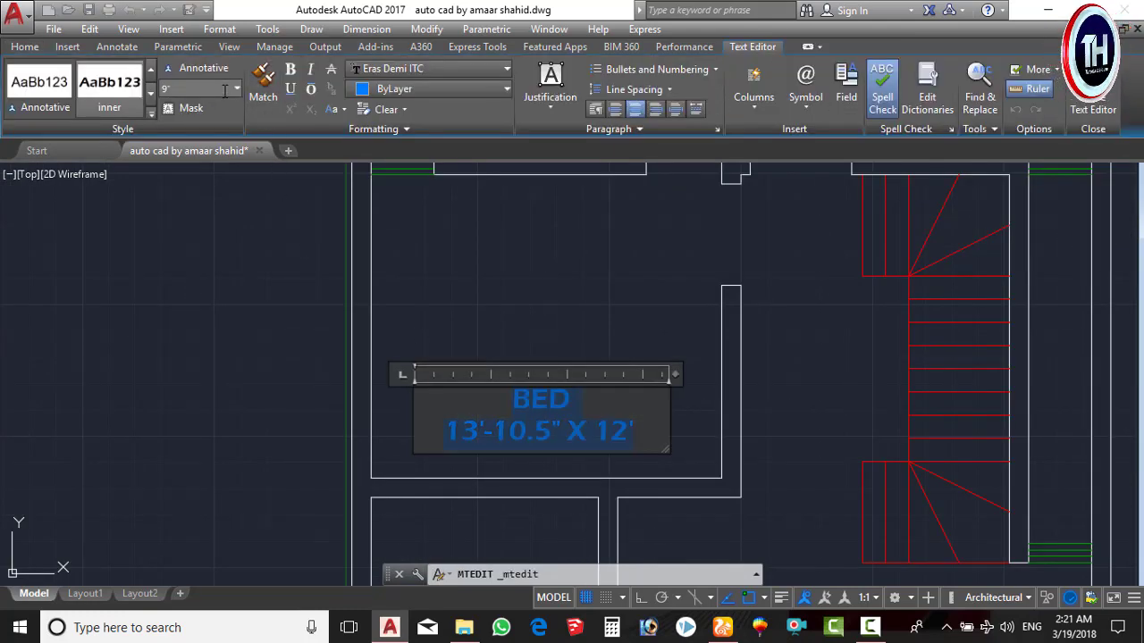
left_click(100, 86)
key("Escape")
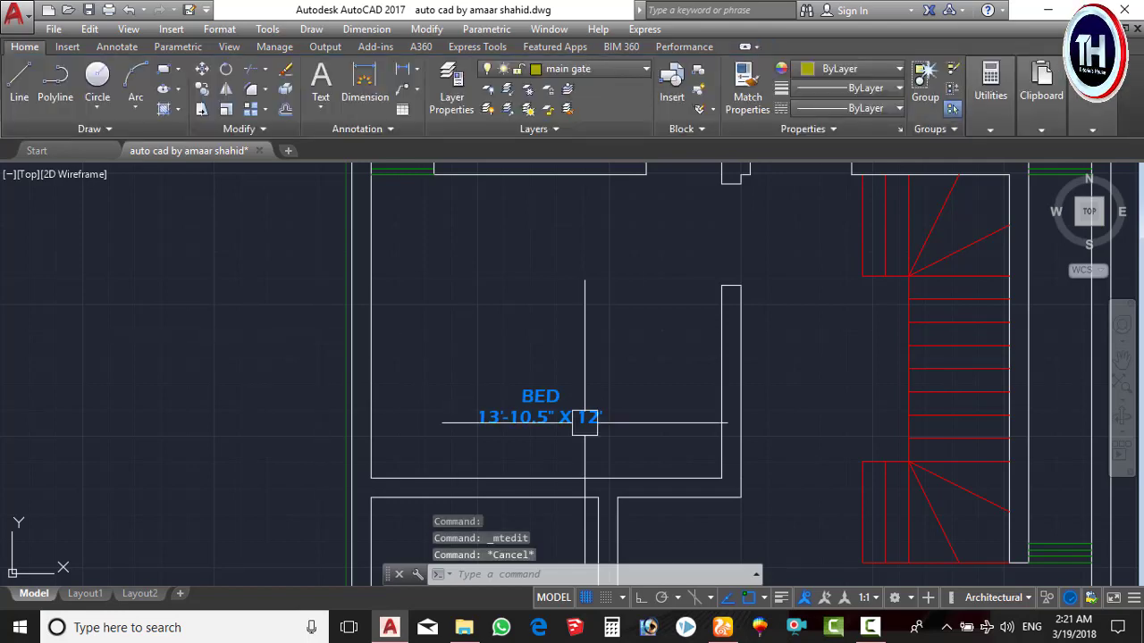
Step: Copy the BED label into the room below the bedroom
scroll(584, 428, "down", 2)
scroll(500, 286, "down", 2)
scroll(548, 288, "up", 4)
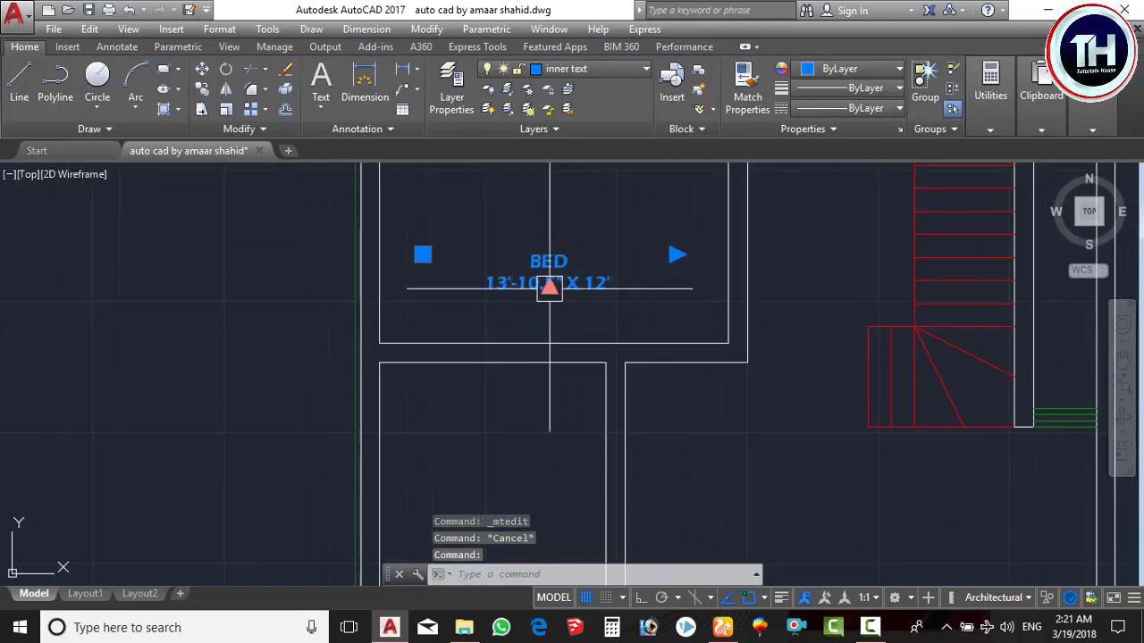
type("c")
key("Return")
left_click(421, 286)
scroll(366, 396, "up", 3)
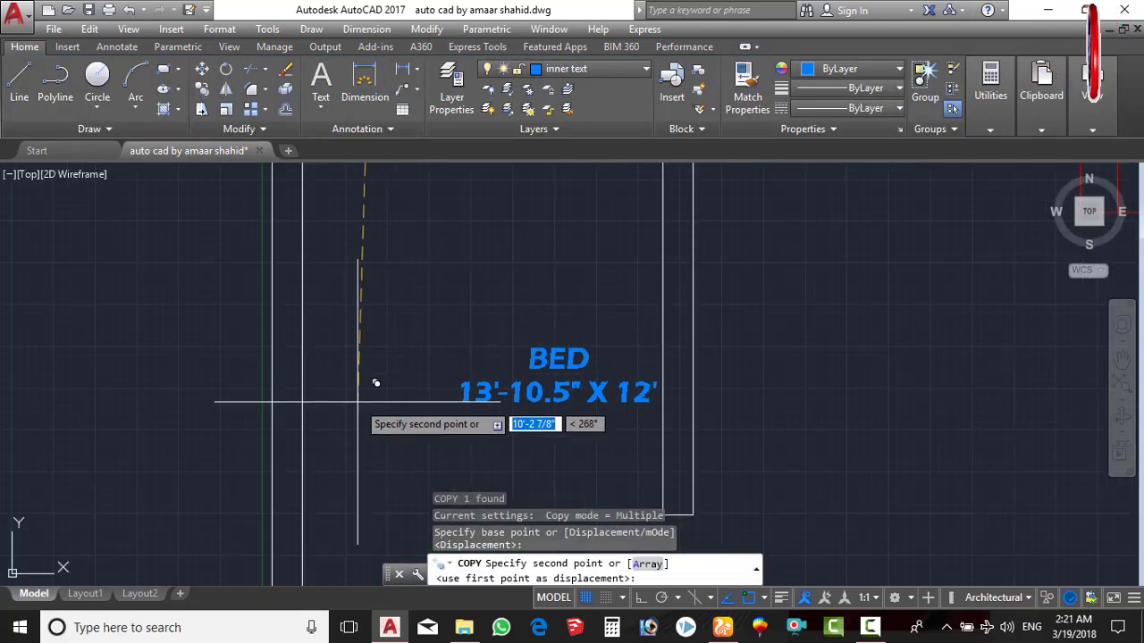
middle_click_drag(366, 396, 429, 309)
left_click(387, 253)
key("Escape")
scroll(388, 253, "down", 3)
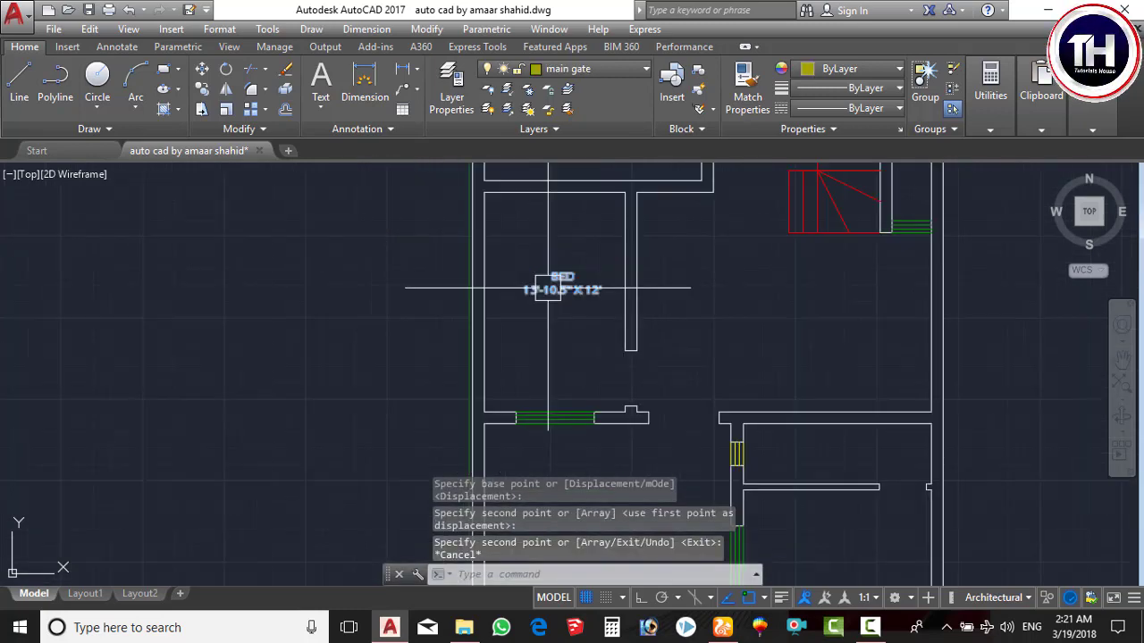
scroll(536, 286, "up", 2)
Step: Rename the copied label KITCHEN and measure the kitchen walls with DIST
double_click(562, 283)
type("KITCHEN")
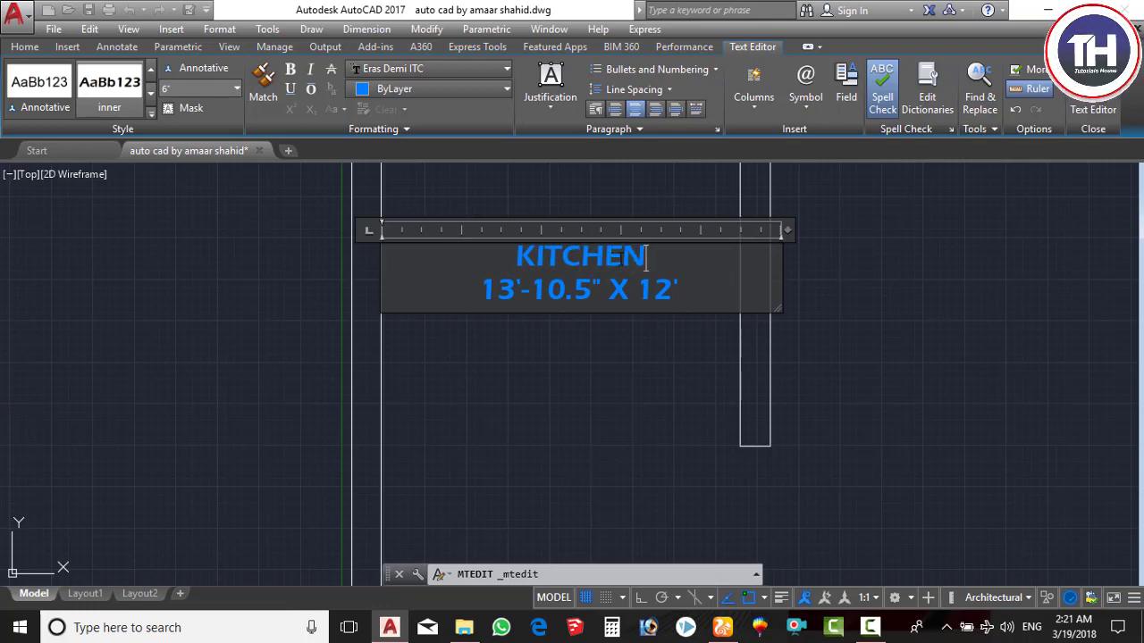
left_click(695, 382)
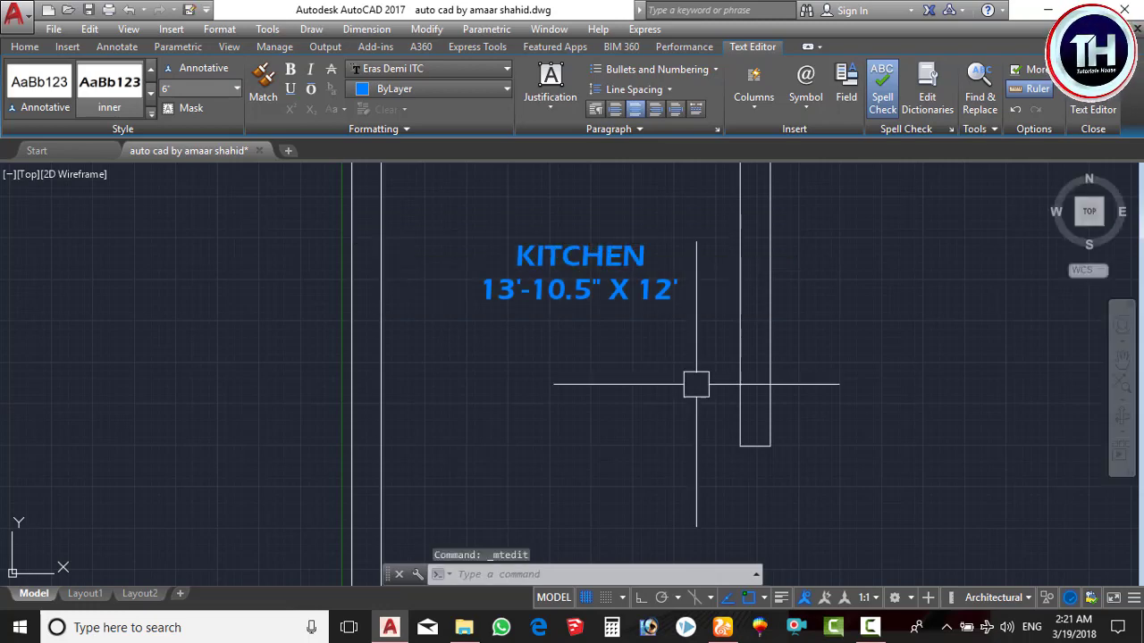
type("Ddi")
key("Return")
left_click(739, 384)
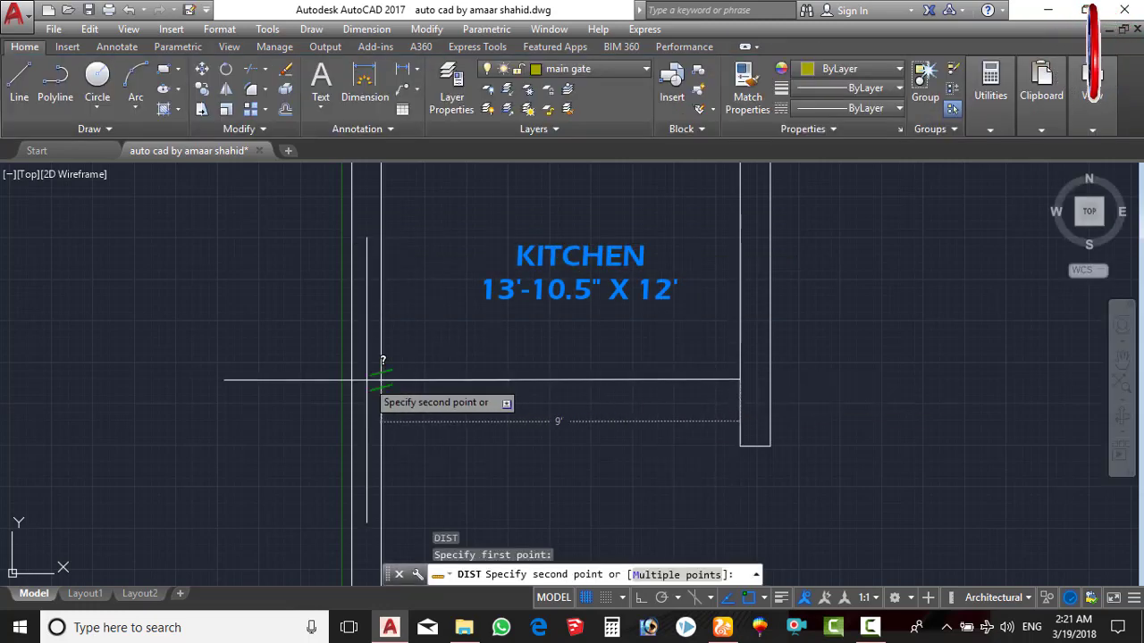
key("Escape")
key("Return")
scroll(447, 224, "down", 2)
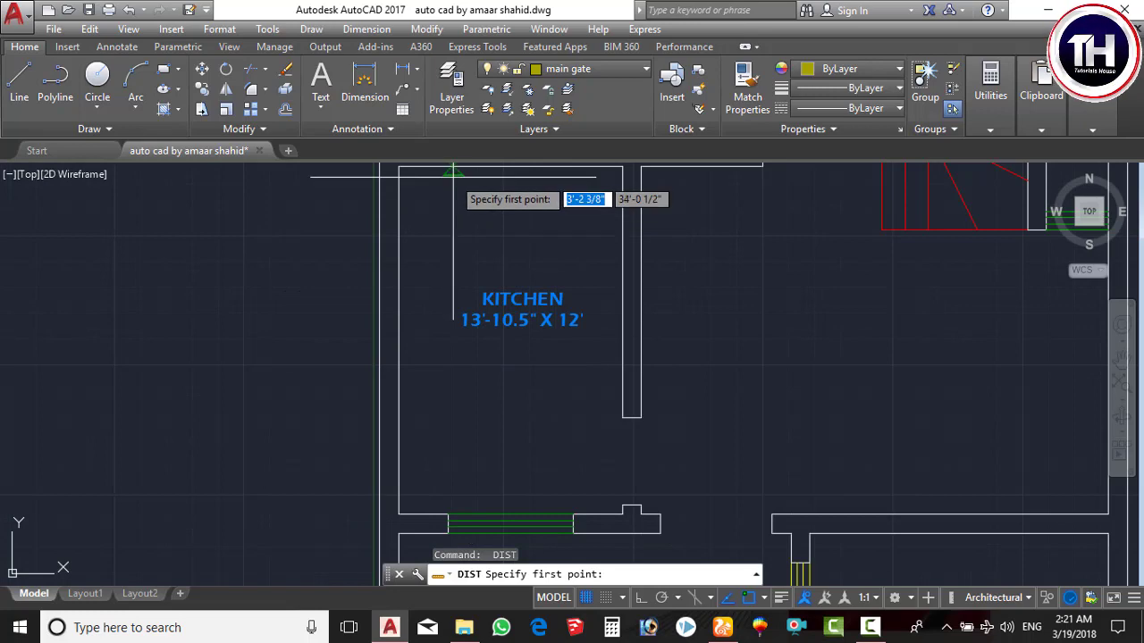
left_click(459, 174)
scroll(442, 526, "up", 2)
key("Escape")
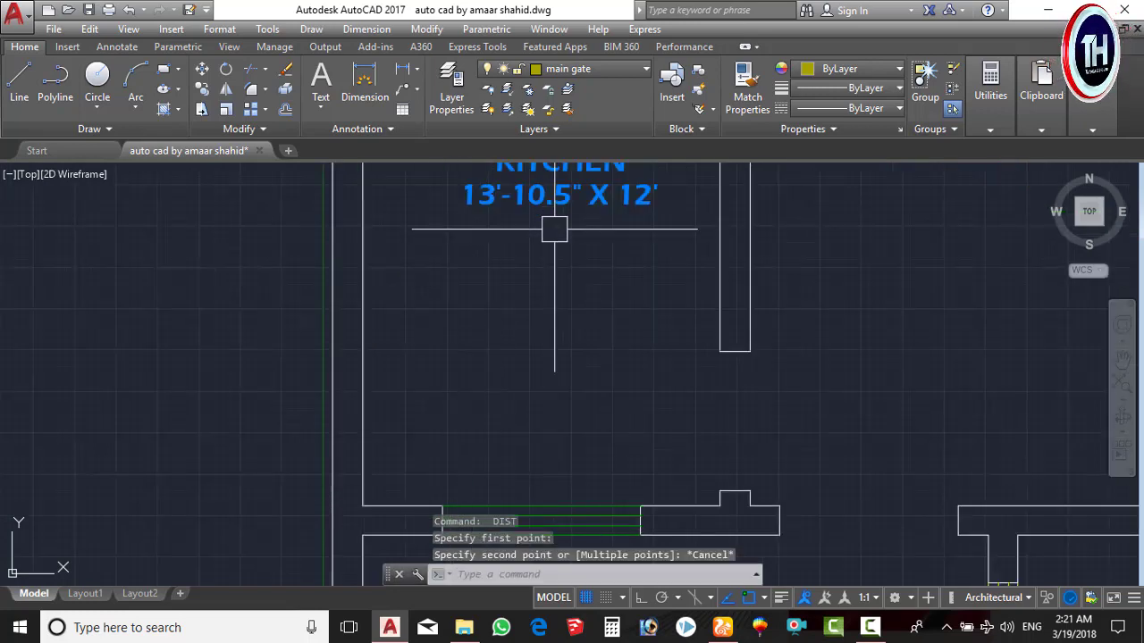
Step: Edit the label to read KITCHEN 9' X 14' and save the drawing
middle_click_drag(546, 170, 521, 299)
left_click(521, 300)
double_click(610, 329)
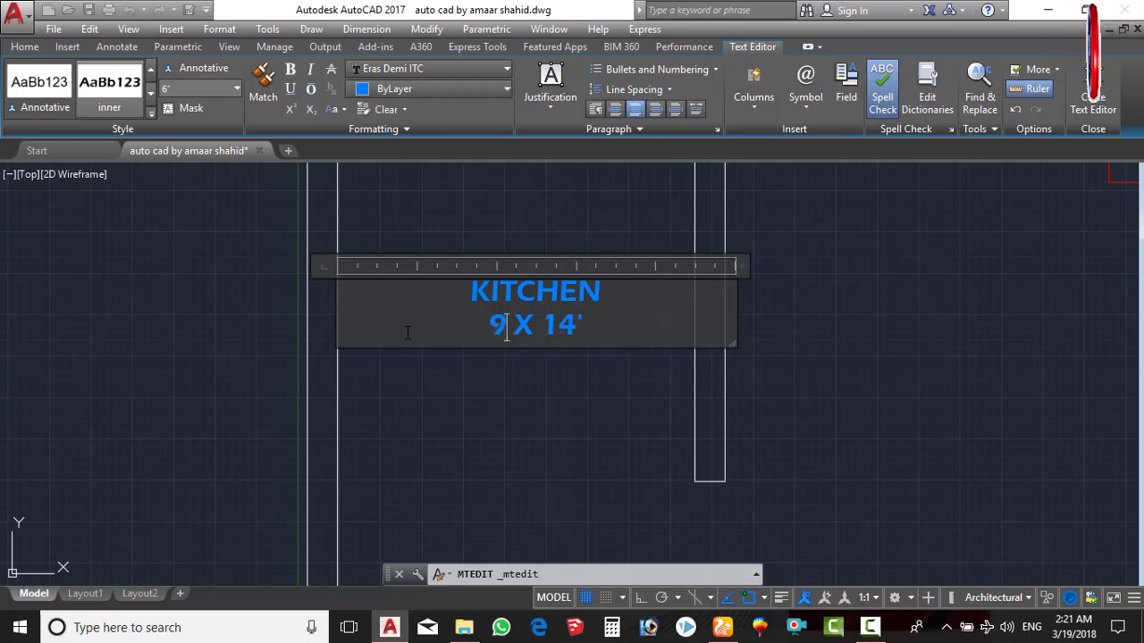
left_click(447, 411)
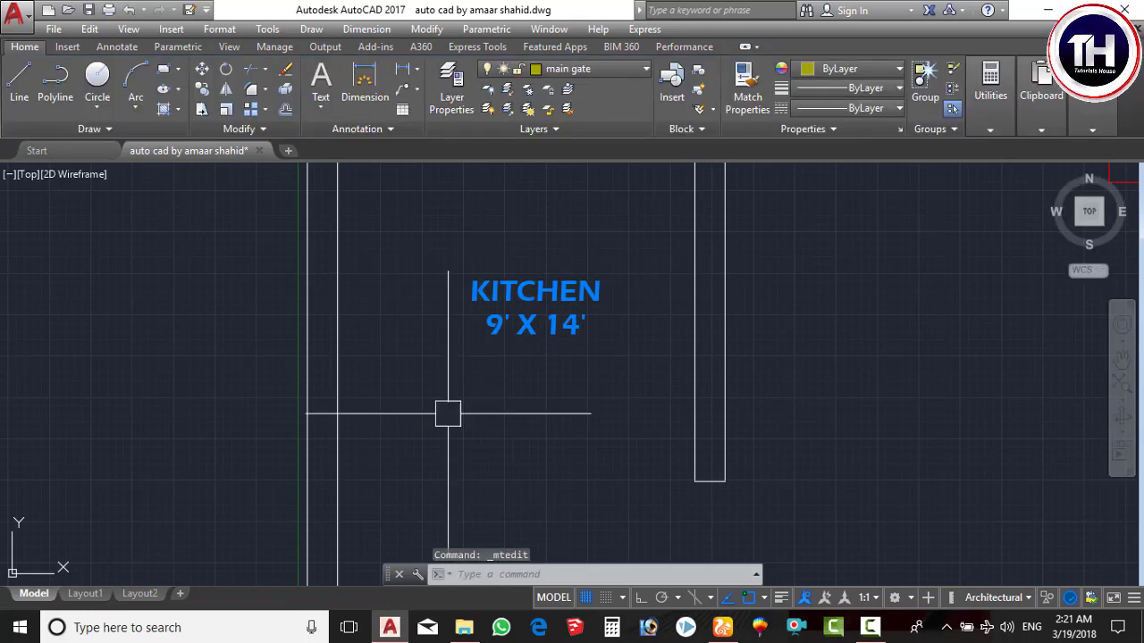
key("ctrl+s")
Step: Begin copying the KITCHEN label toward the neighbouring room
scroll(652, 369, "down", 4)
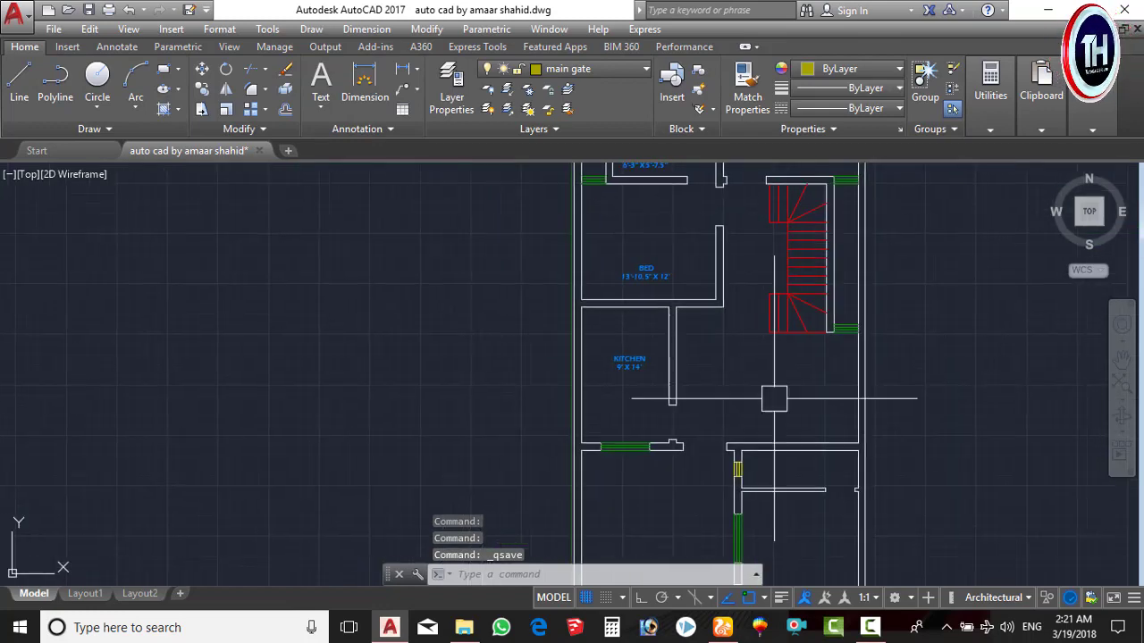
scroll(625, 345, "up", 3)
left_click(572, 357)
type("o")
key("Return")
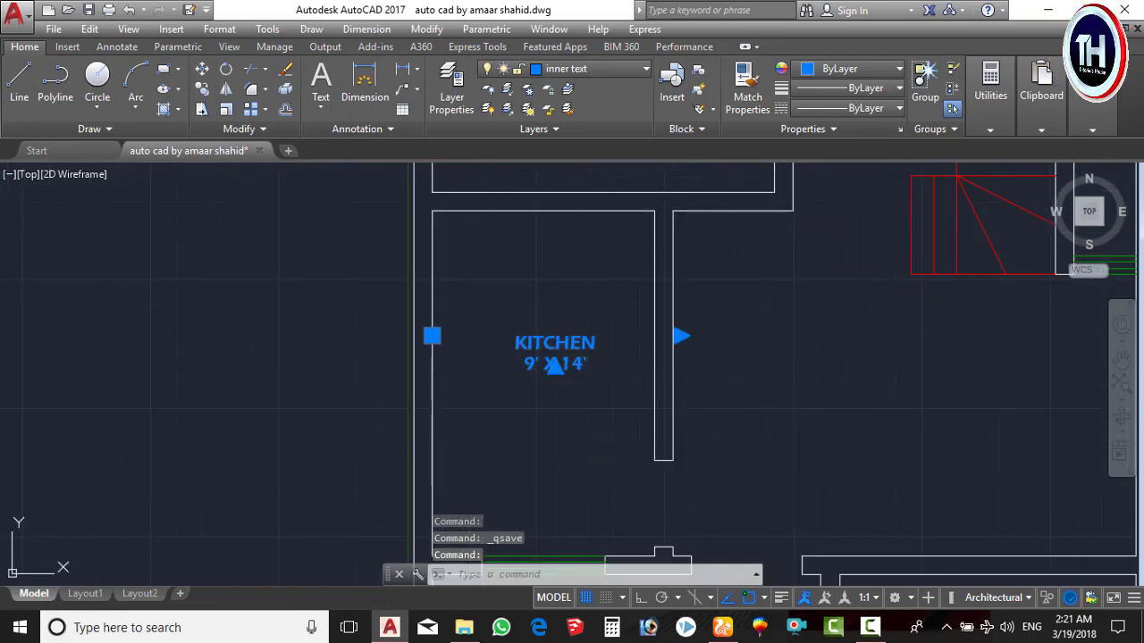
left_click(552, 445)
middle_click_drag(885, 470, 855, 434)
Step: Place the label copy in the neighbouring room and rename it TV LOUNGE
left_click(875, 497)
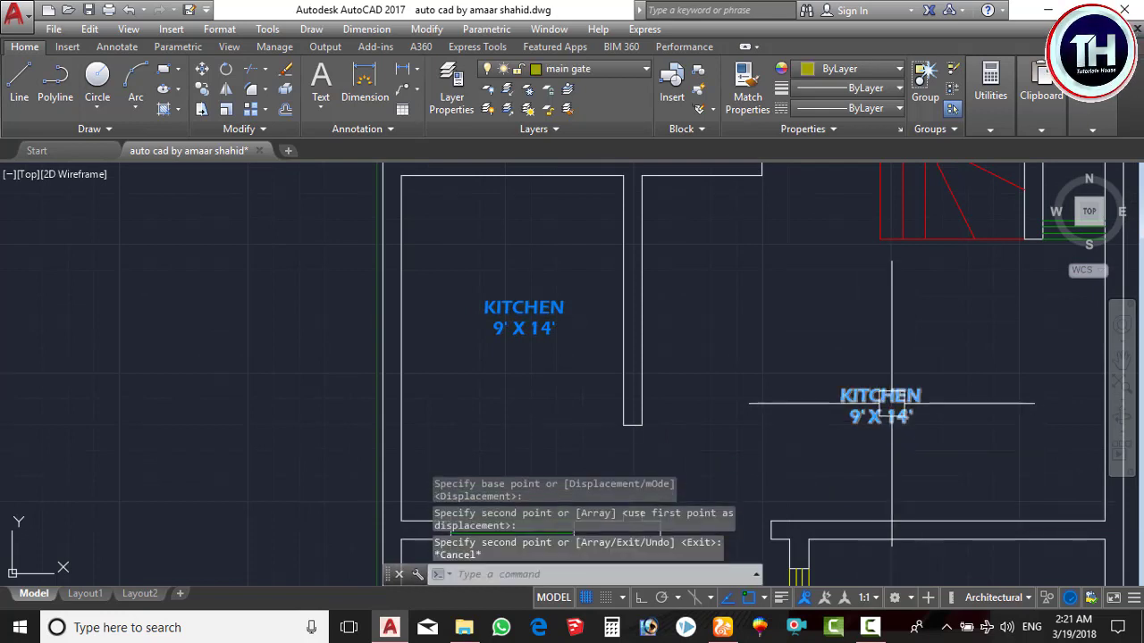
key("Escape")
double_click(880, 397)
type("TV LOUNGE")
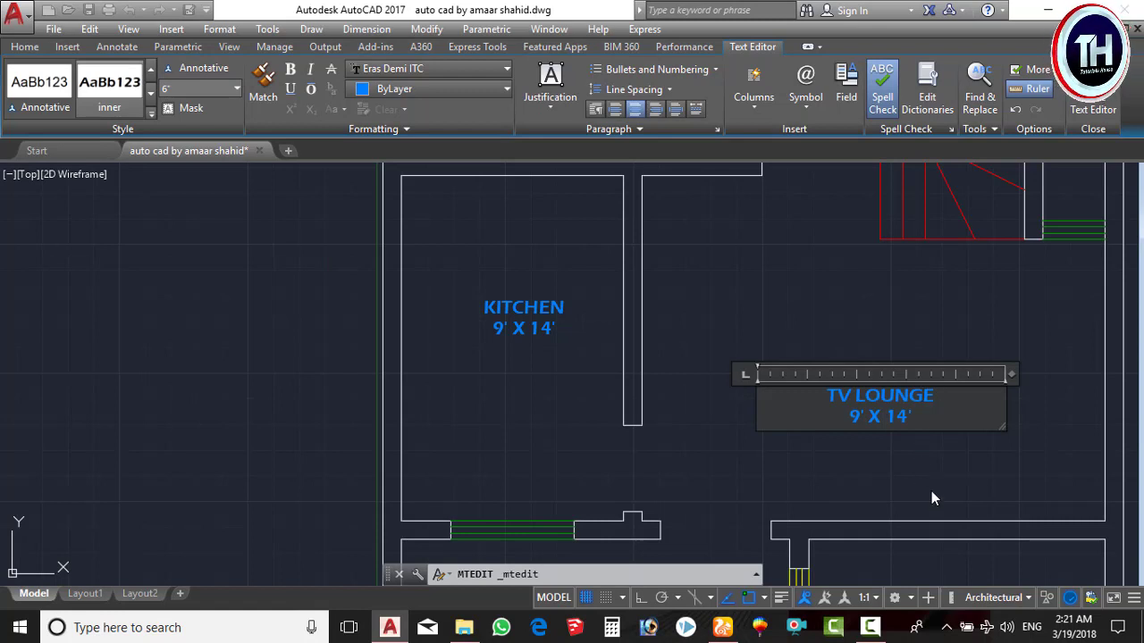
left_click(931, 490)
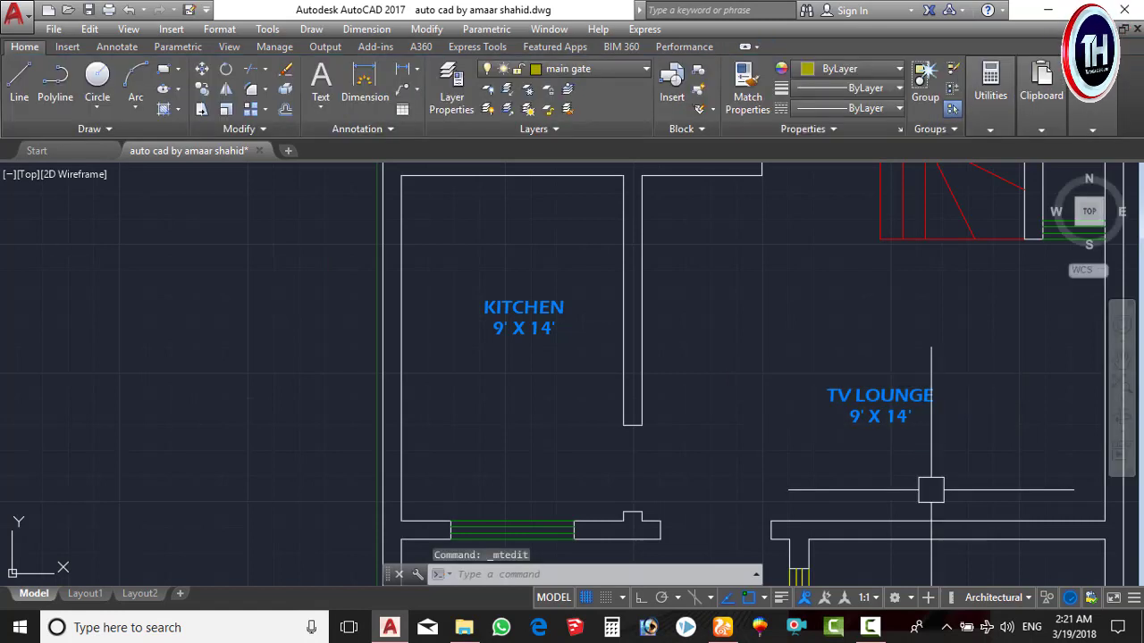
Step: Measure the lounge between its walls with DIST
type("i")
key("Return")
left_click(642, 338)
middle_click_drag(1107, 337, 1005, 338)
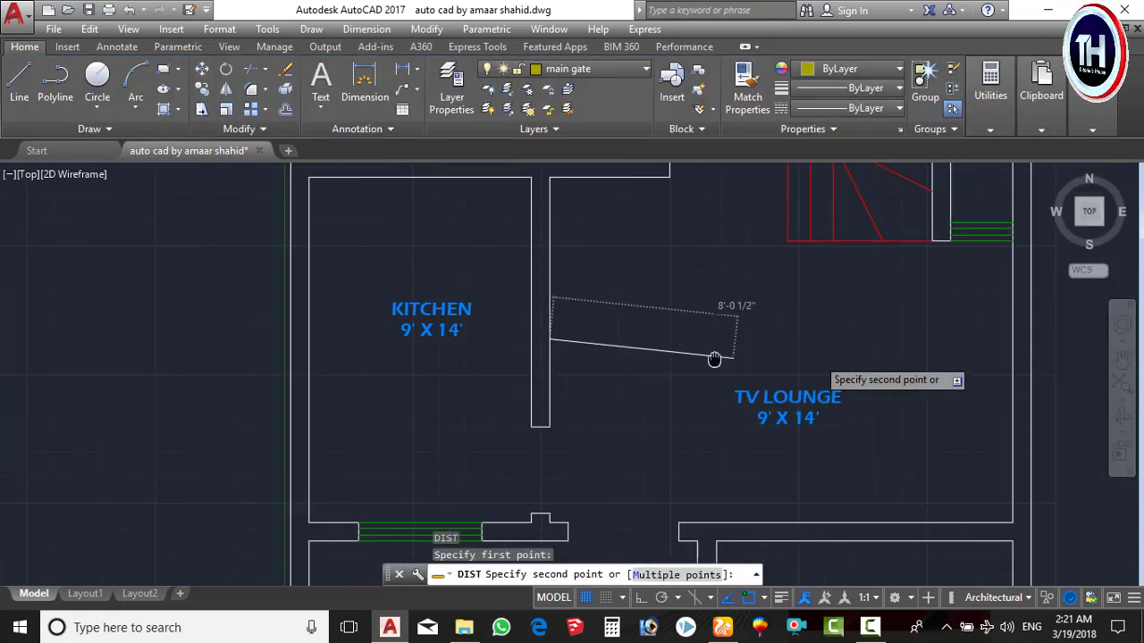
key("Escape")
key("Return")
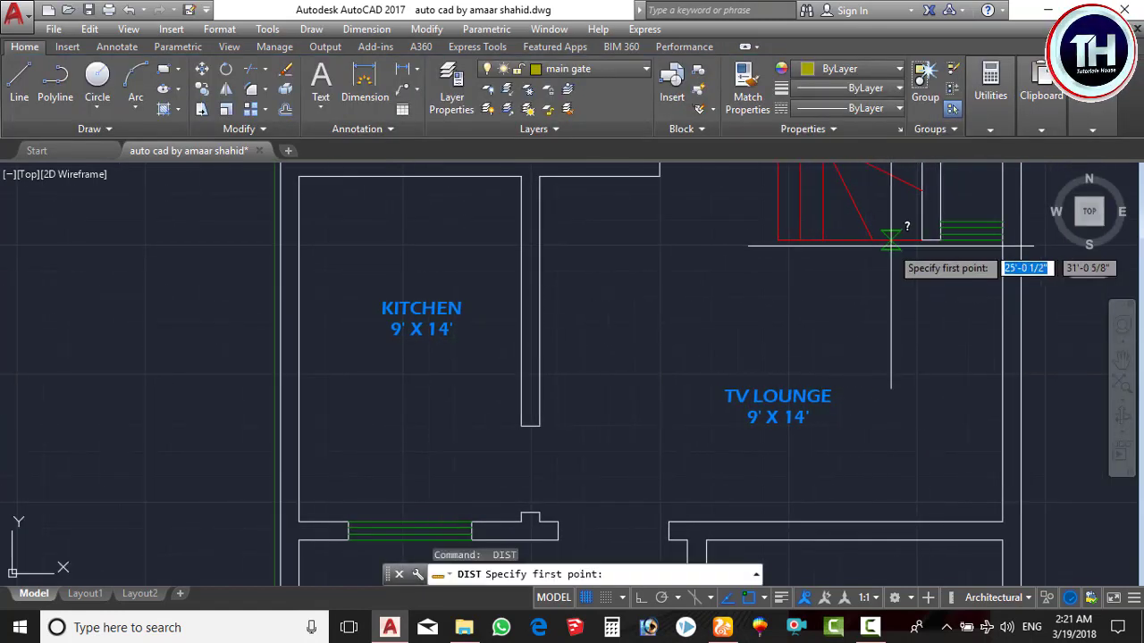
left_click(913, 239)
key("Escape")
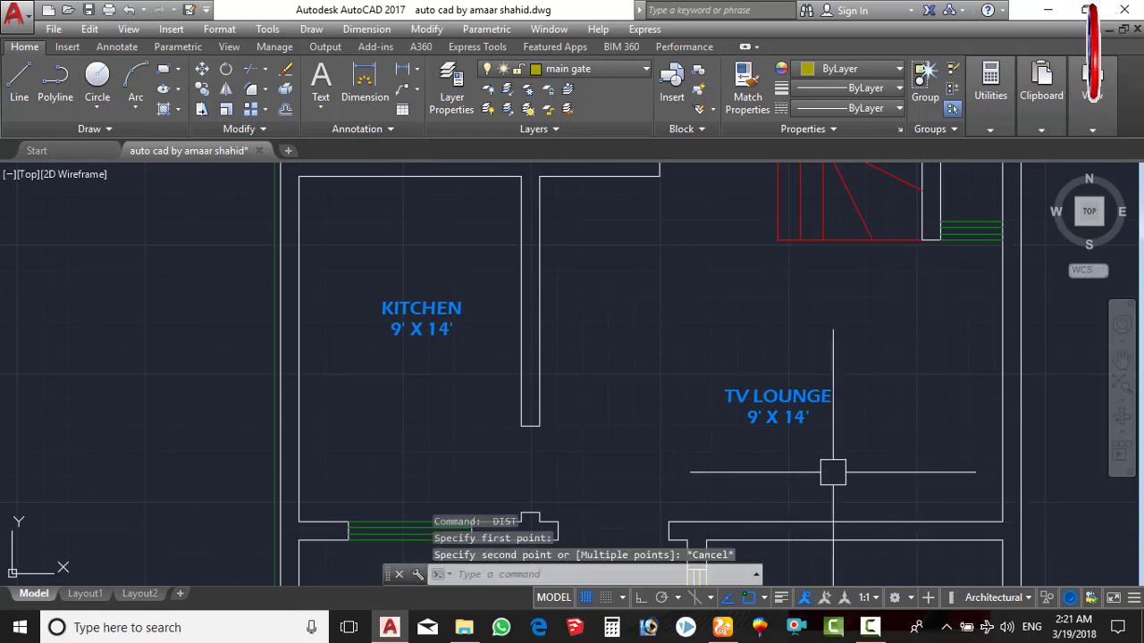
Step: Set the TV LOUNGE label's size to 18'-9" X 11'-5"
left_click(790, 432)
left_click(773, 412)
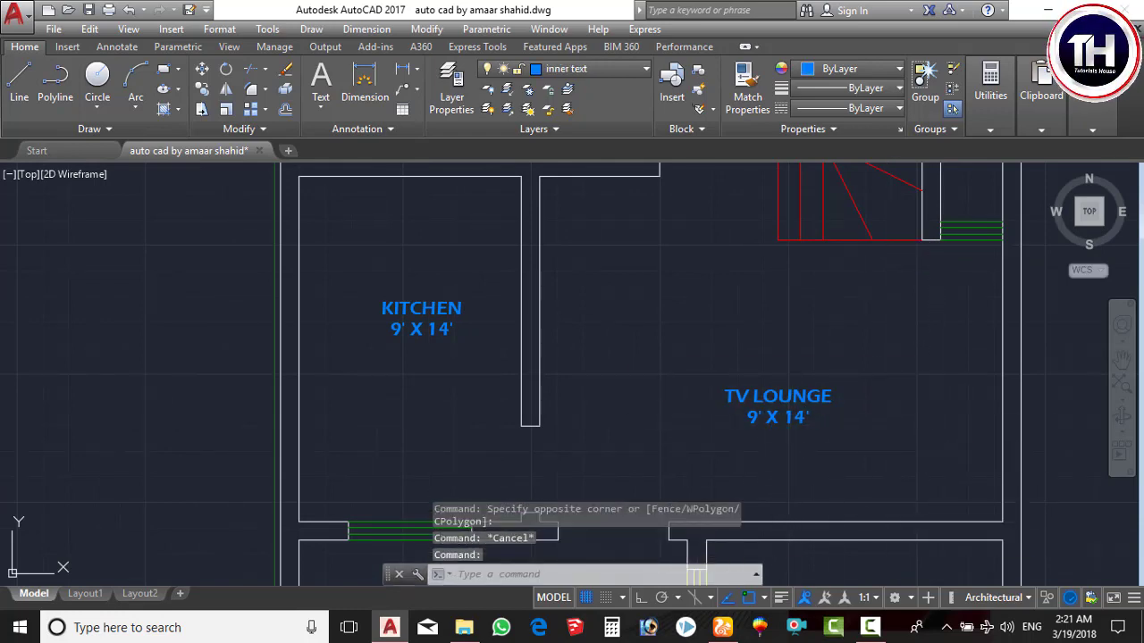
double_click(798, 416)
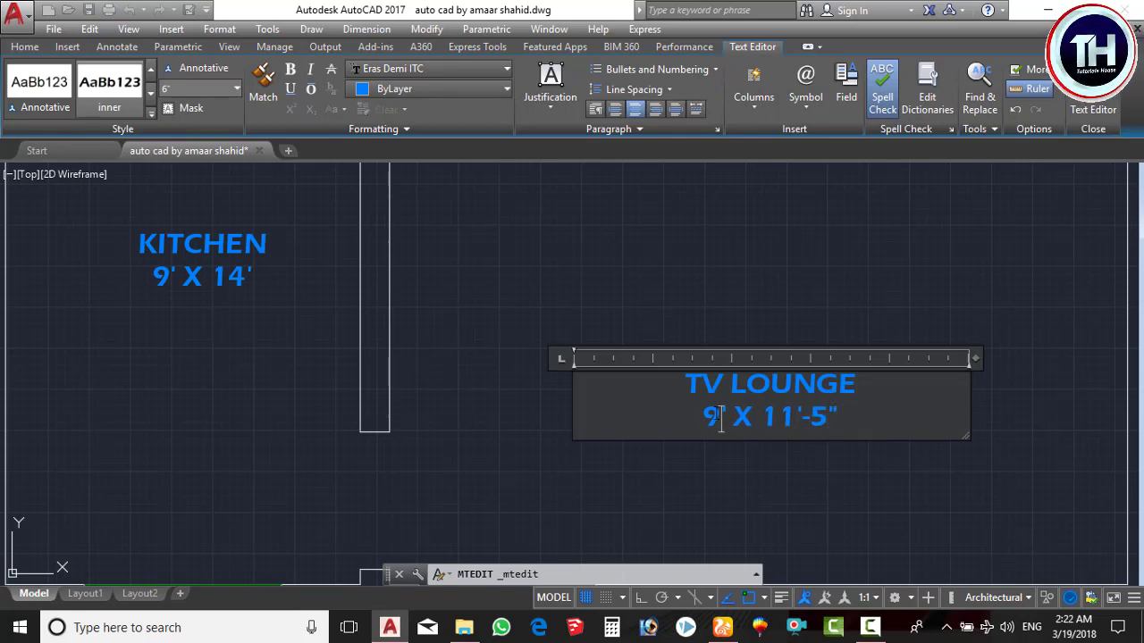
type("18'")
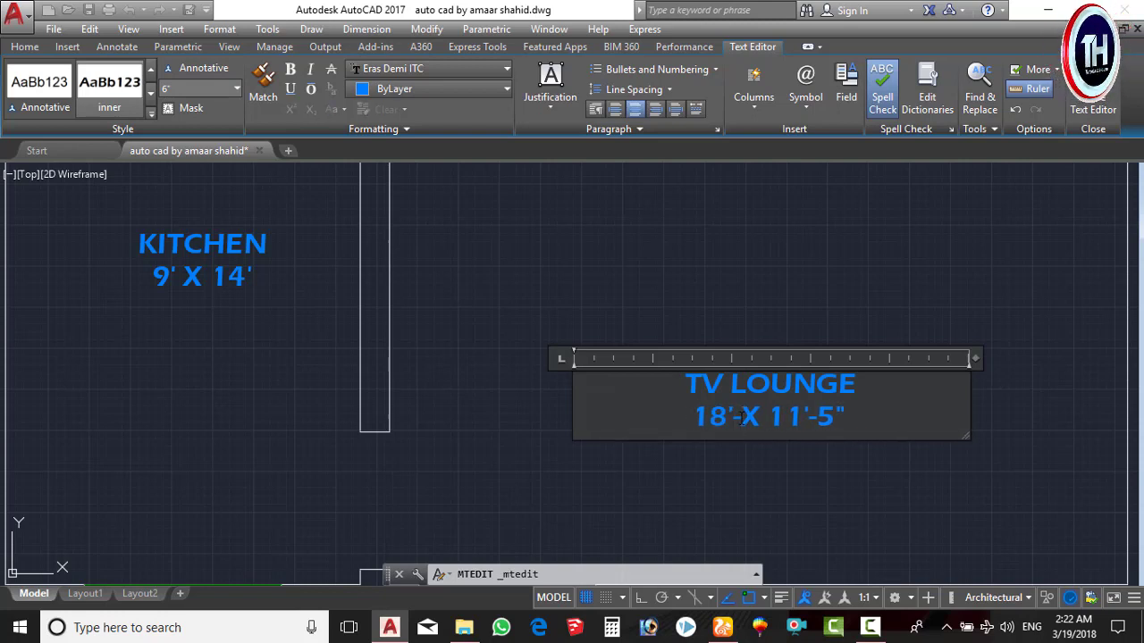
type("-9\"")
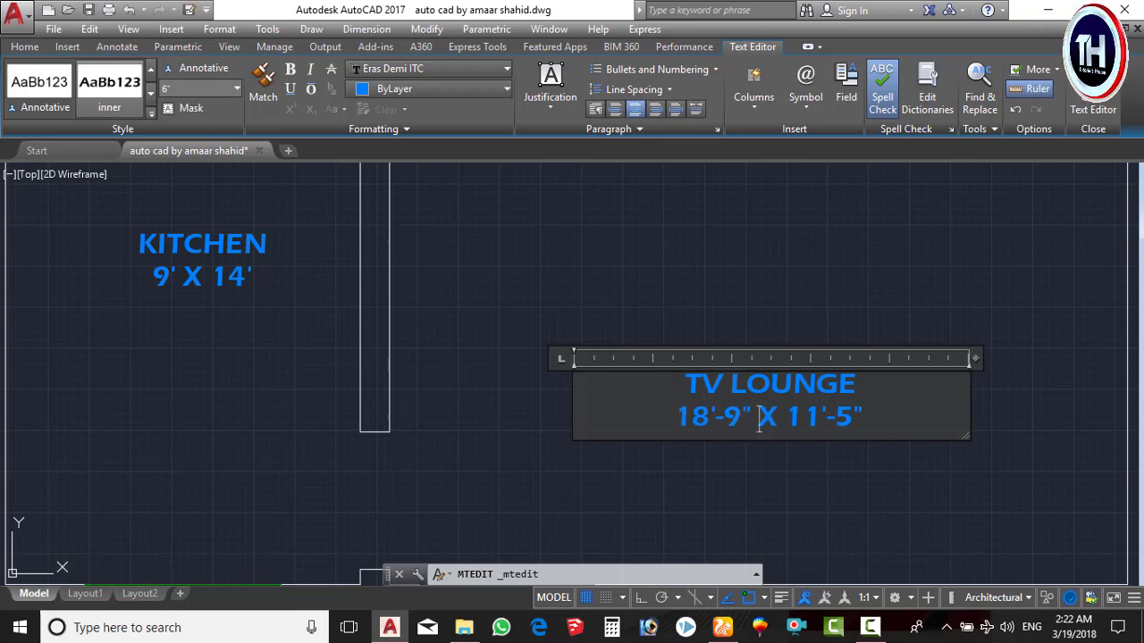
left_click(768, 451)
scroll(778, 383, "down", 3)
scroll(720, 383, "down", 2)
scroll(709, 365, "down", 2)
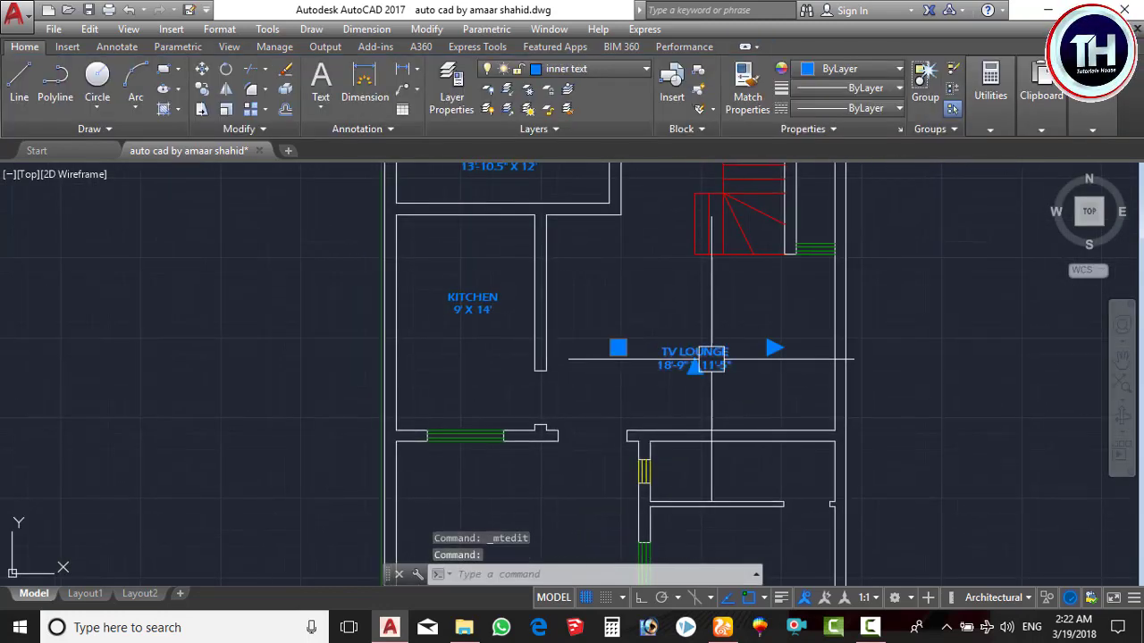
Step: Copy the TV LOUNGE label into the room below
type("o")
key("Return")
left_click(739, 219)
scroll(775, 331, "down", 2)
scroll(775, 332, "up", 2)
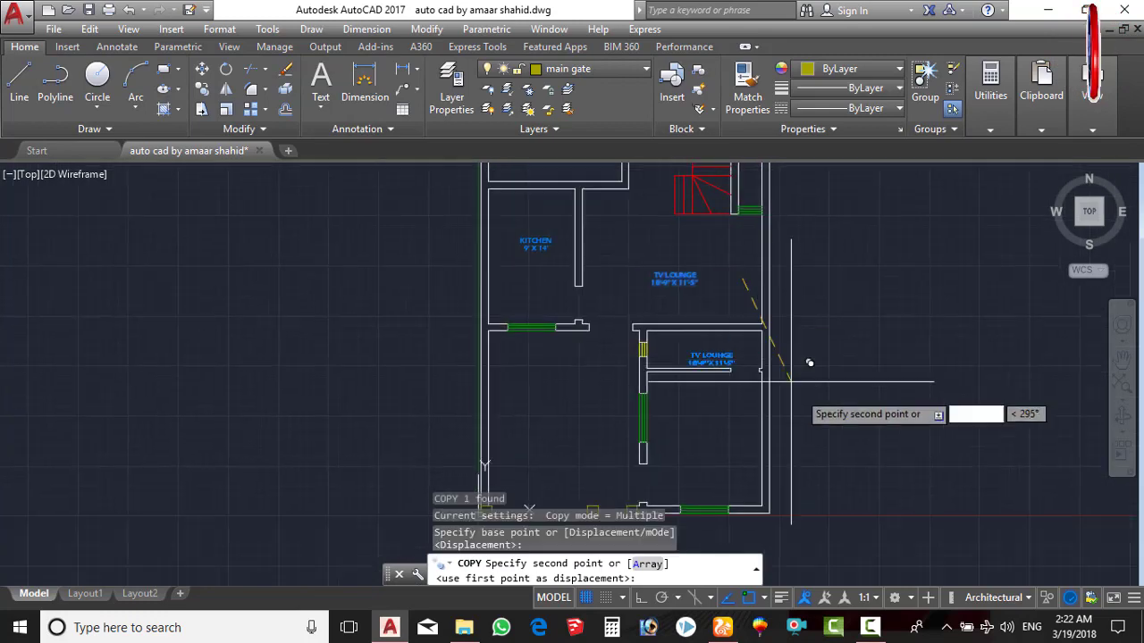
scroll(788, 434, "up", 3)
middle_click_drag(788, 433, 798, 321)
left_click(742, 357)
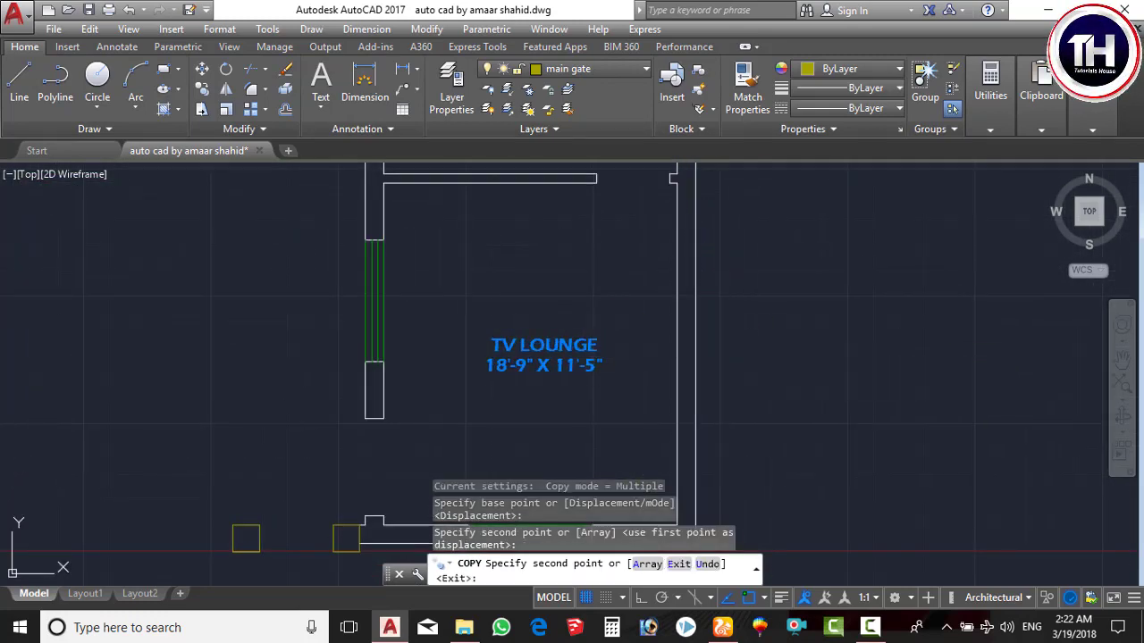
key("Escape")
Step: Change the copied label to DRAWING with 12' X 14' on the line below
double_click(492, 345)
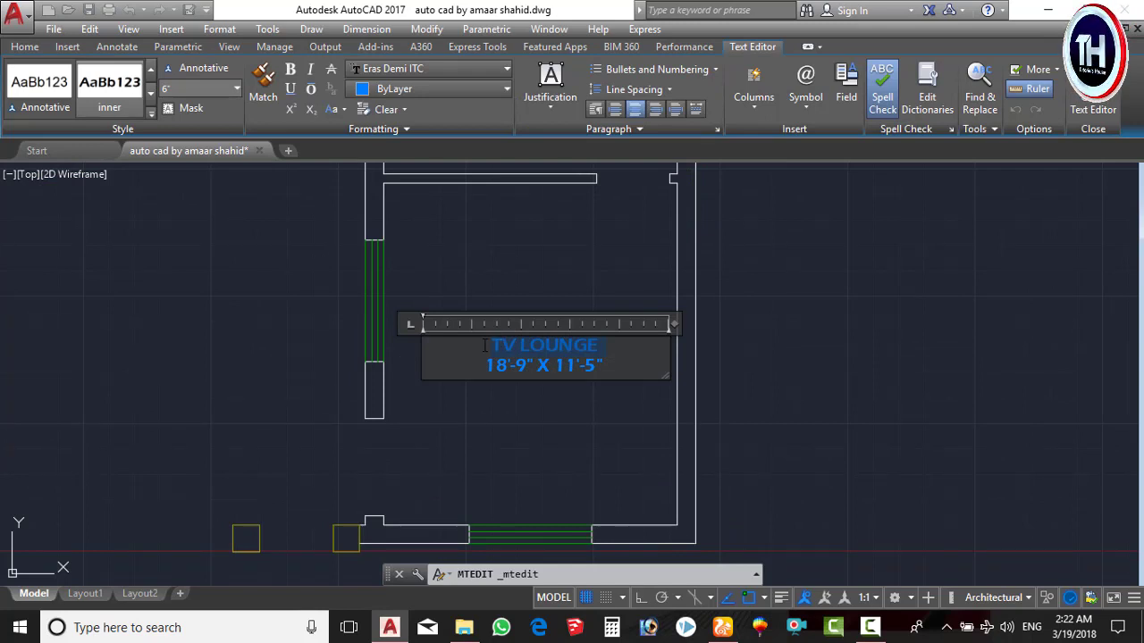
type("dR")
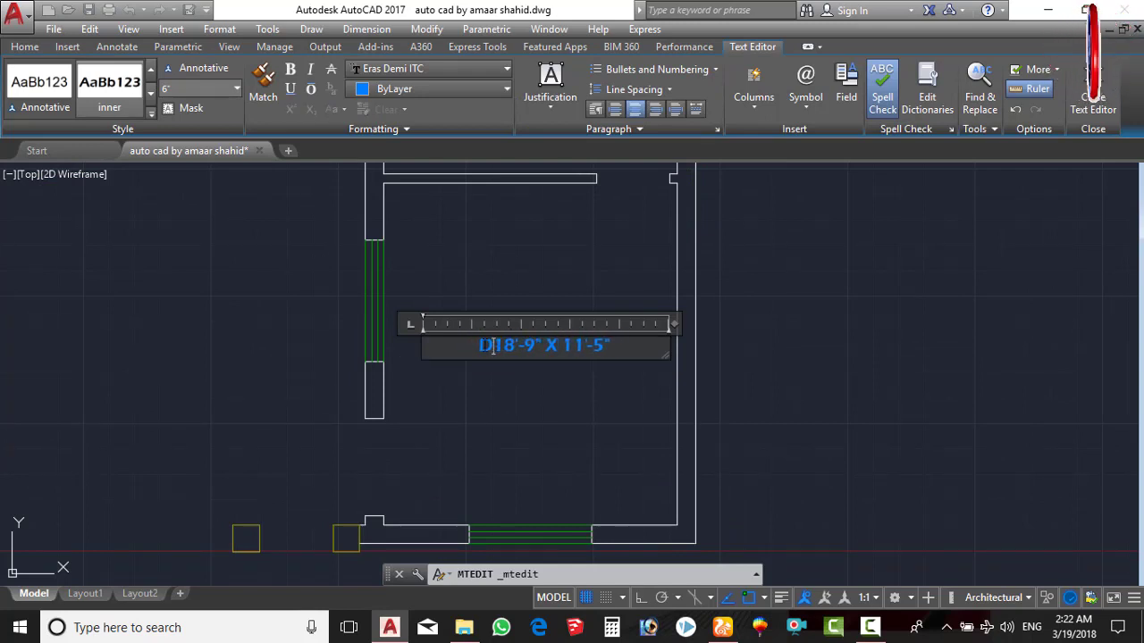
key("Return")
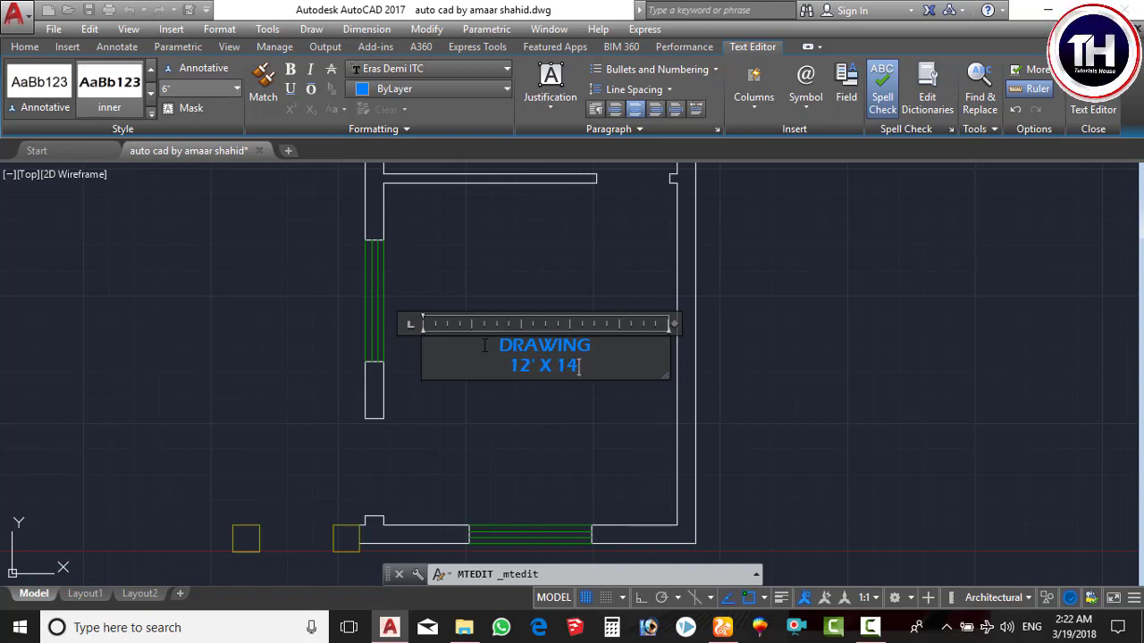
left_click(536, 480)
Step: Copy the DRAWING label into the small room above
scroll(572, 446, "down", 3)
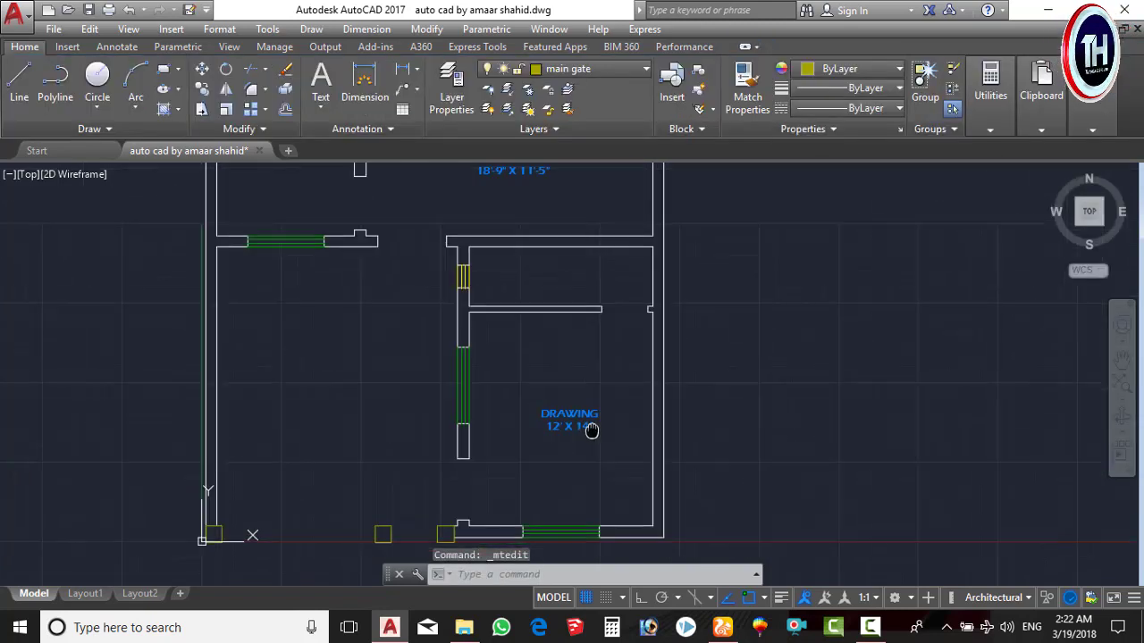
left_click(580, 429)
type("o")
key("Return")
left_click(844, 487)
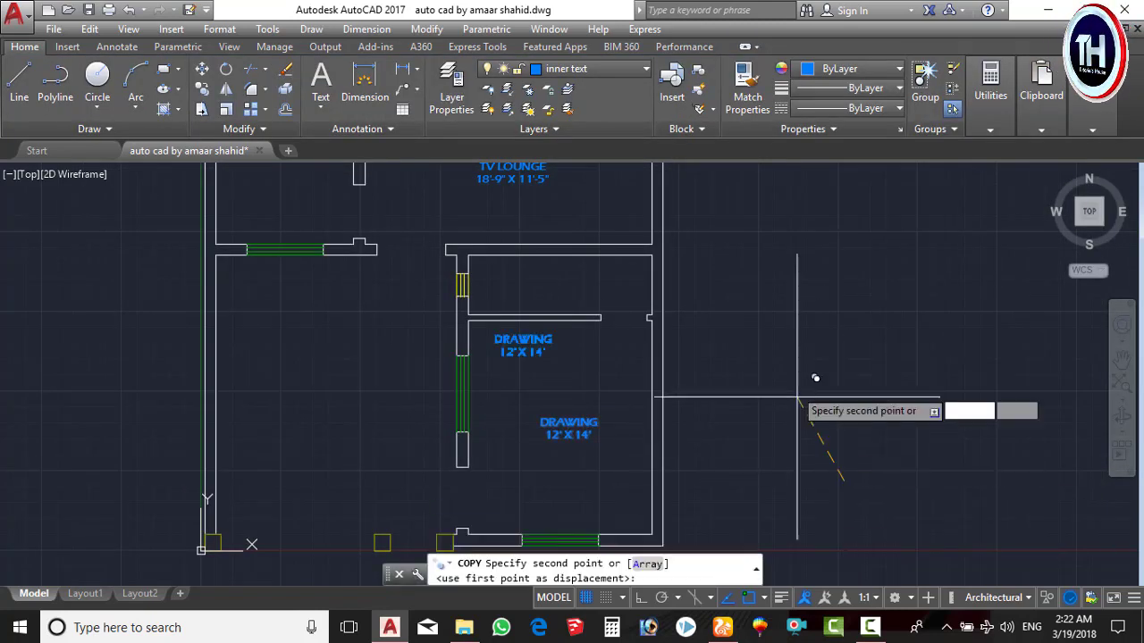
left_click(837, 325)
key("Escape")
Step: Rename the copied label TOILET, with its dimensions on their own line
scroll(545, 277, "up", 3)
left_click(545, 277)
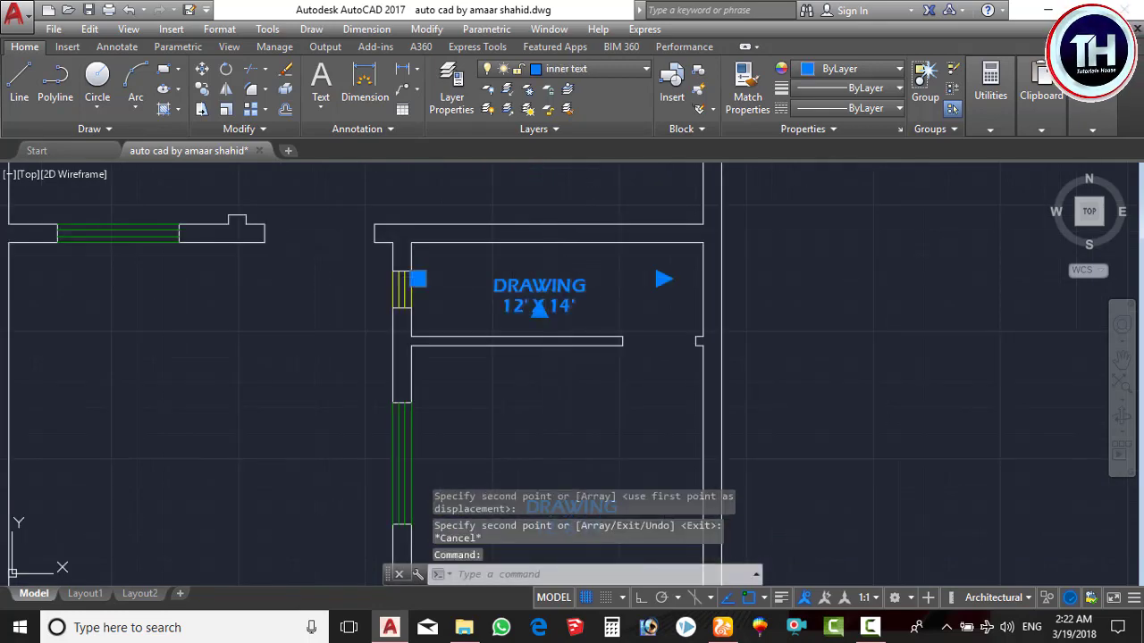
double_click(539, 286)
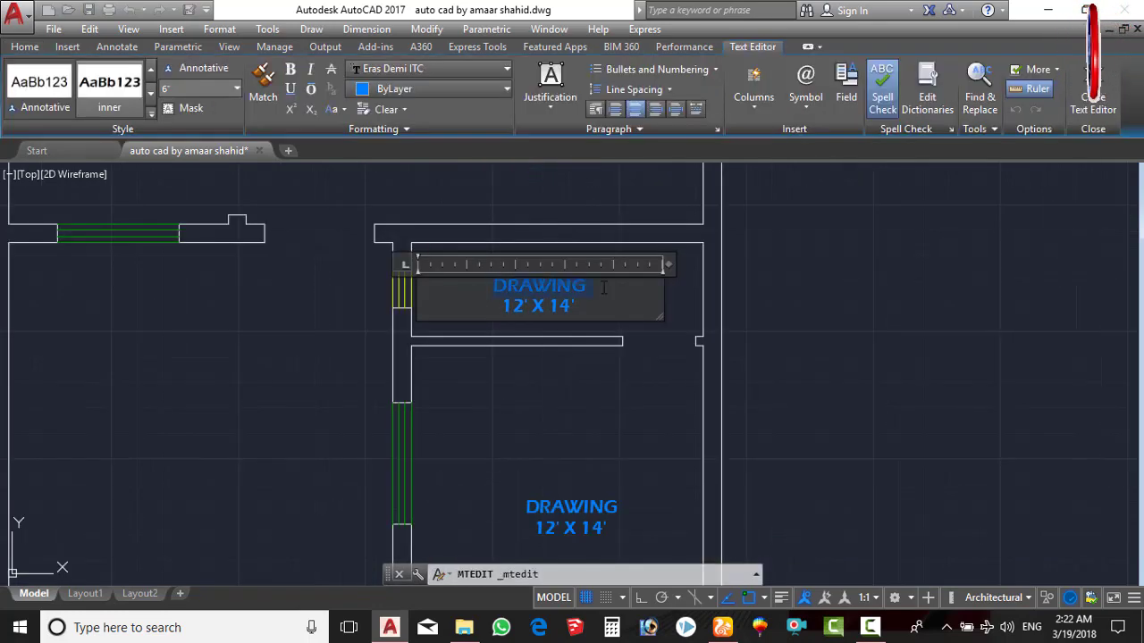
type("TOILET 12' X 14")
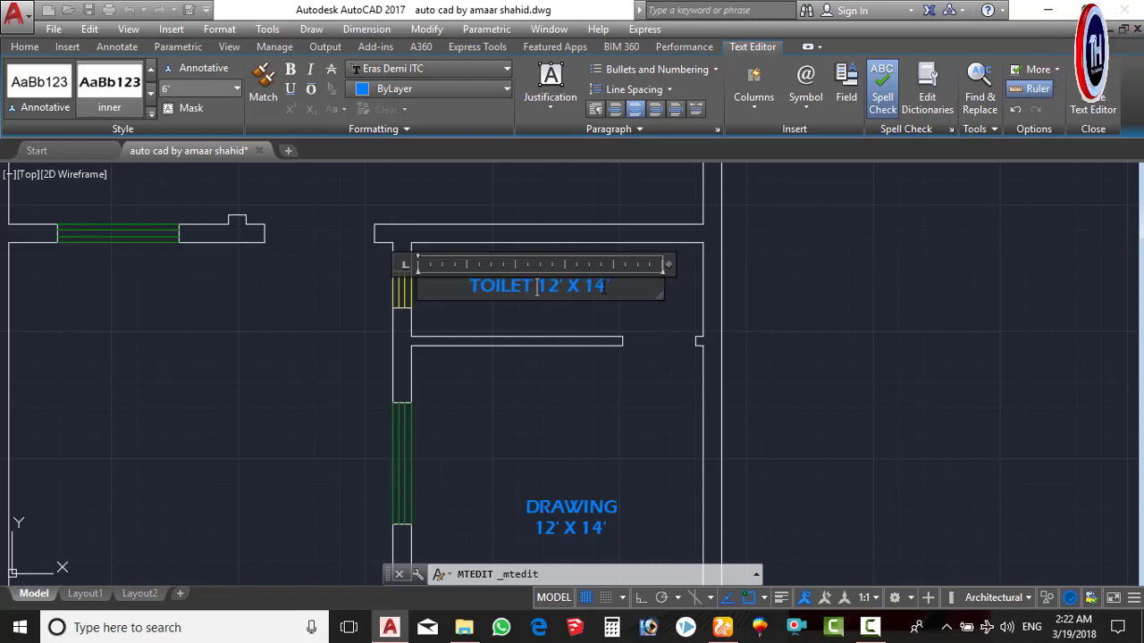
key("Return")
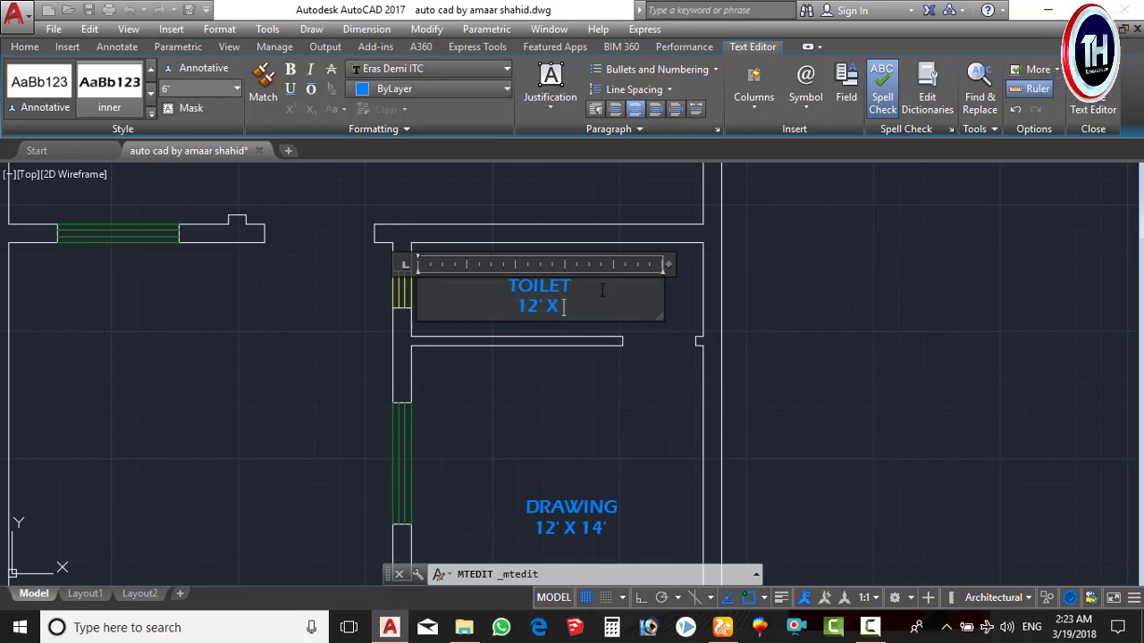
left_click(660, 388)
Step: Measure the toilet's width between its walls with DIST
key("Return")
scroll(625, 357, "up", 2)
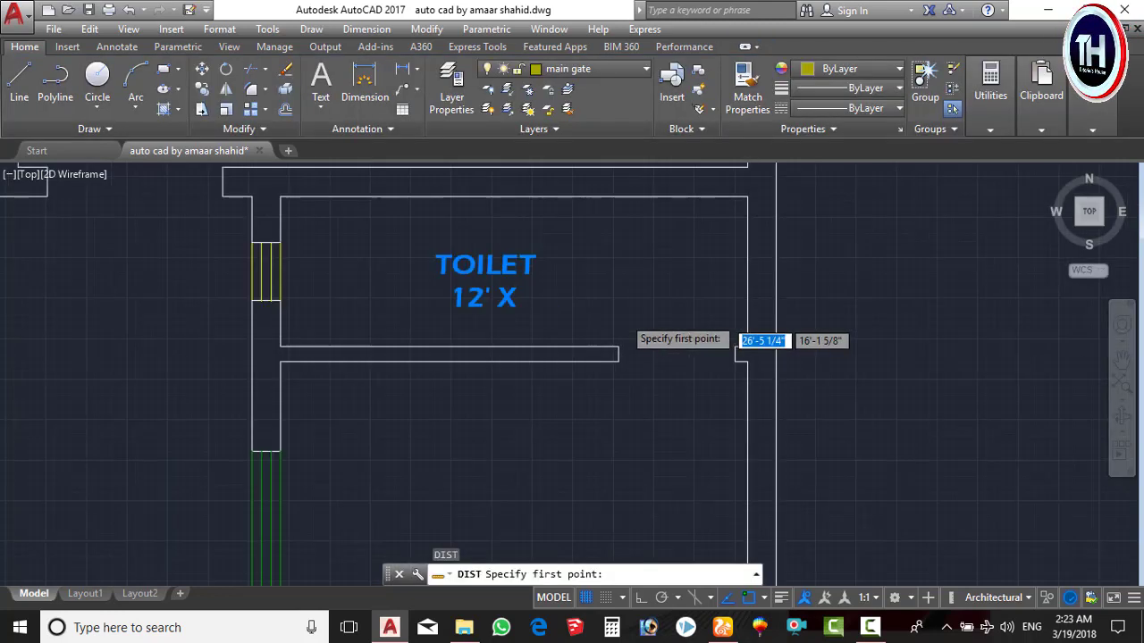
scroll(594, 349, "up", 2)
left_click(570, 365)
middle_click_drag(549, 243, 549, 308)
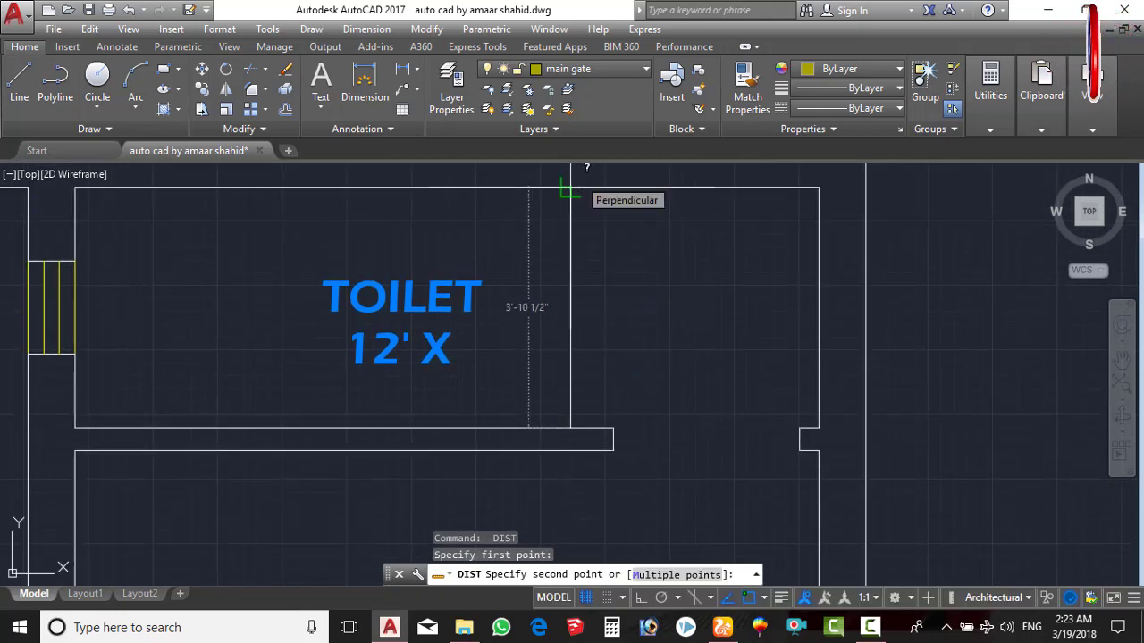
key("Escape")
Step: Complete the TOILET label to read 12' X 3'-10.5"
left_click(384, 342)
double_click(403, 353)
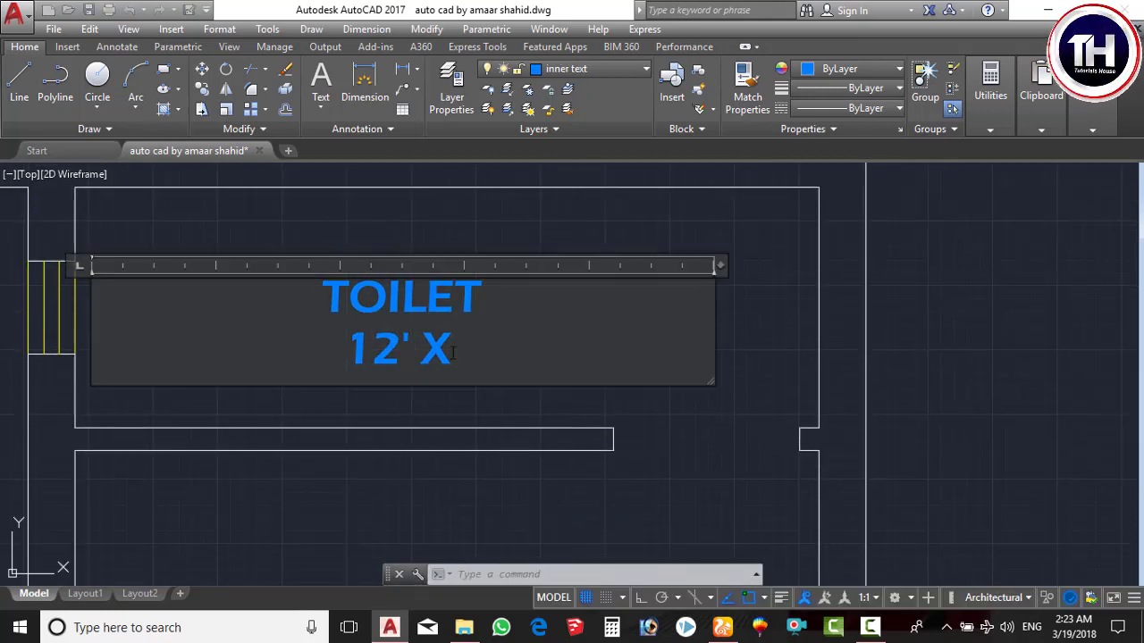
type(" 3'")
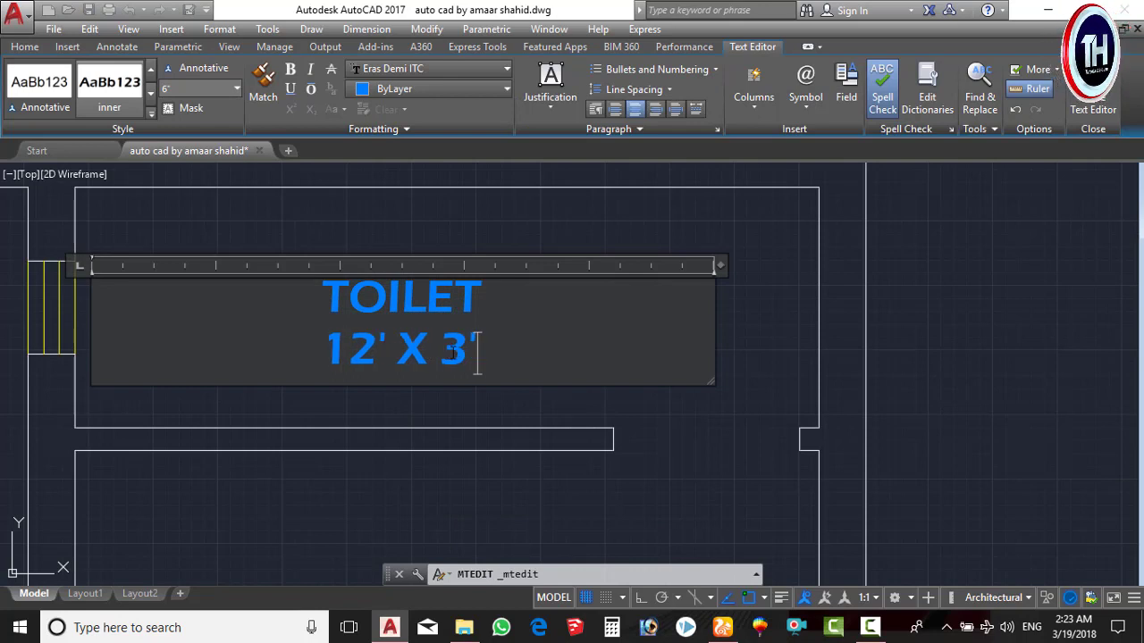
type("-10")
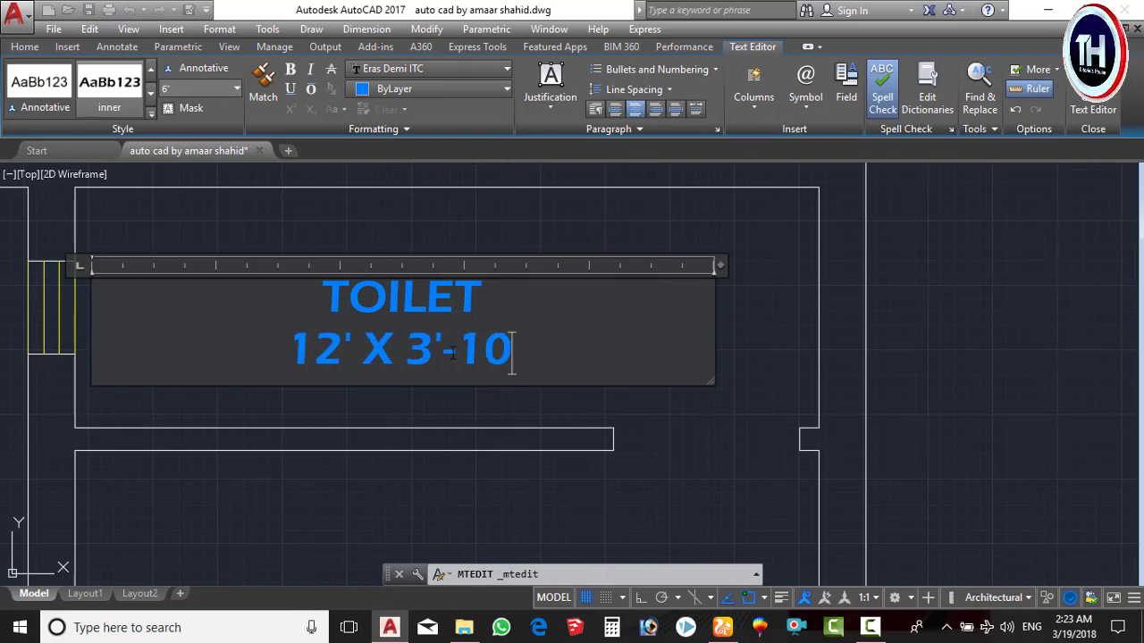
type(".5\"")
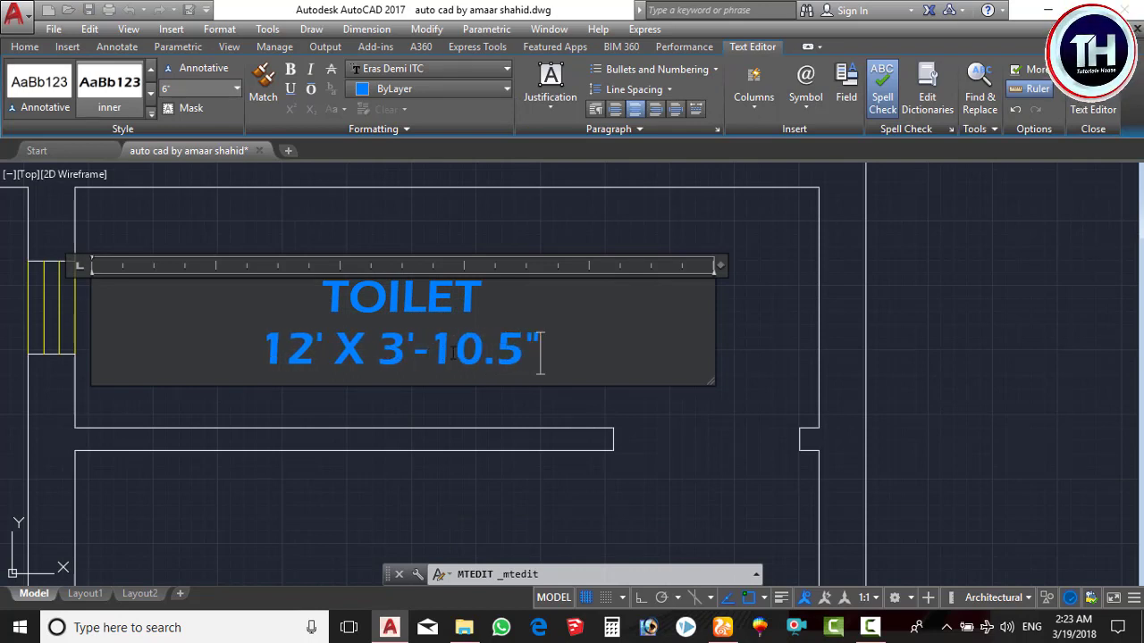
left_click(580, 427)
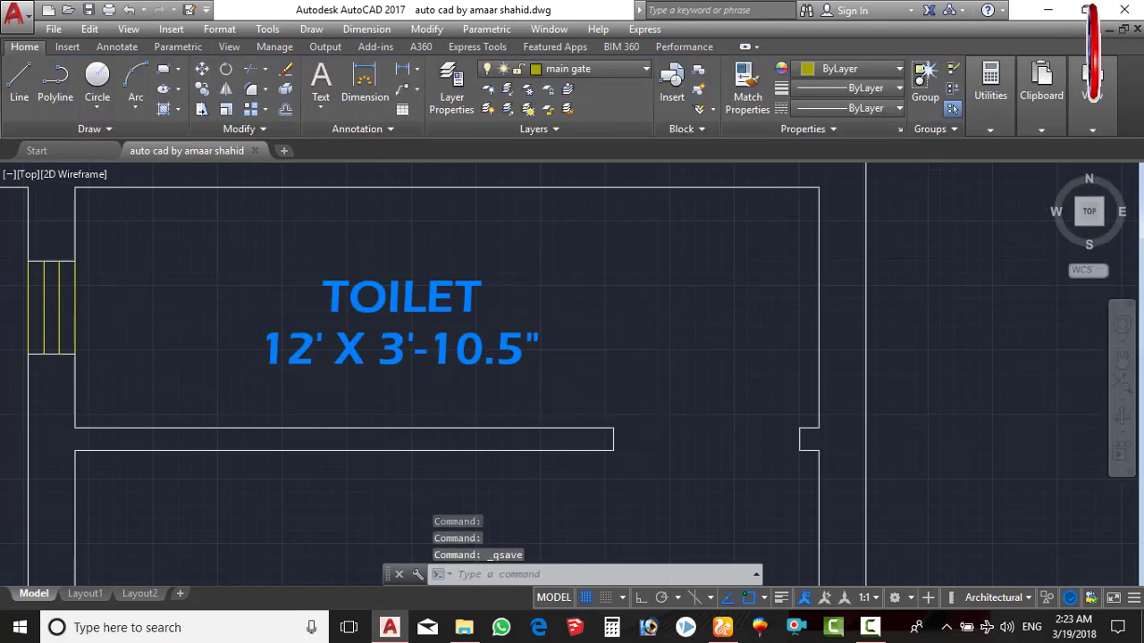
Step: Save the drawing and bring the bath area of the plan into view
key("ctrl+s")
scroll(651, 354, "down", 5)
scroll(649, 356, "down", 2)
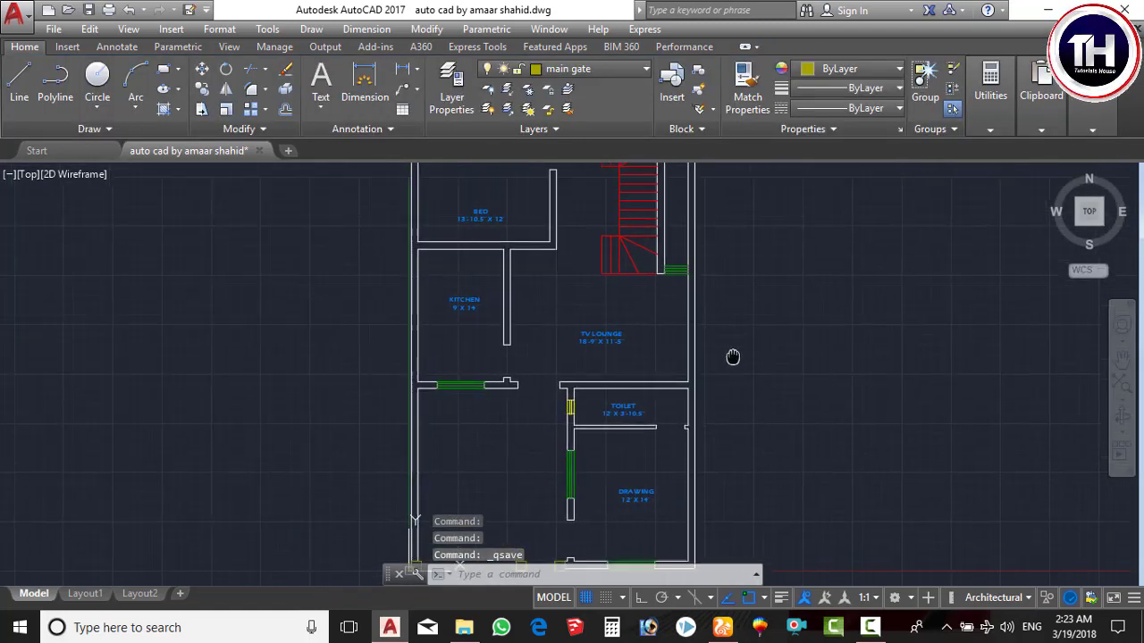
mouse_move(732, 354)
middle_mouse_down()
mouse_move(627, 311)
mouse_move(661, 384)
middle_mouse_up()
scroll(735, 294, "down", 2)
scroll(651, 224, "up", 3)
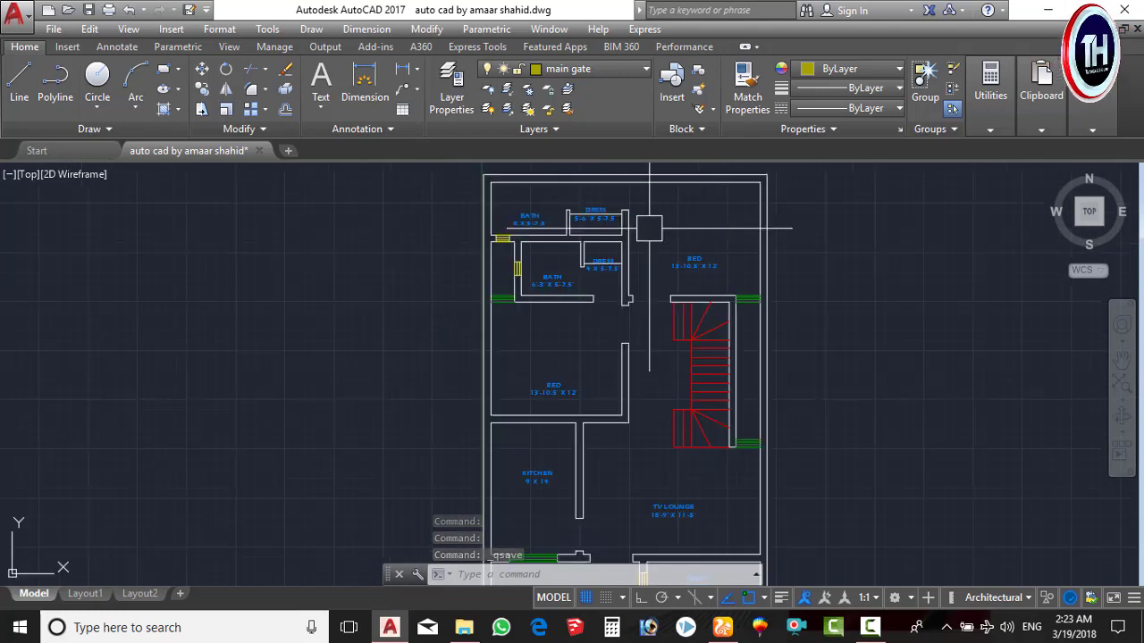
scroll(719, 257, "up", 2)
scroll(719, 256, "up", 2)
scroll(694, 326, "up", 1)
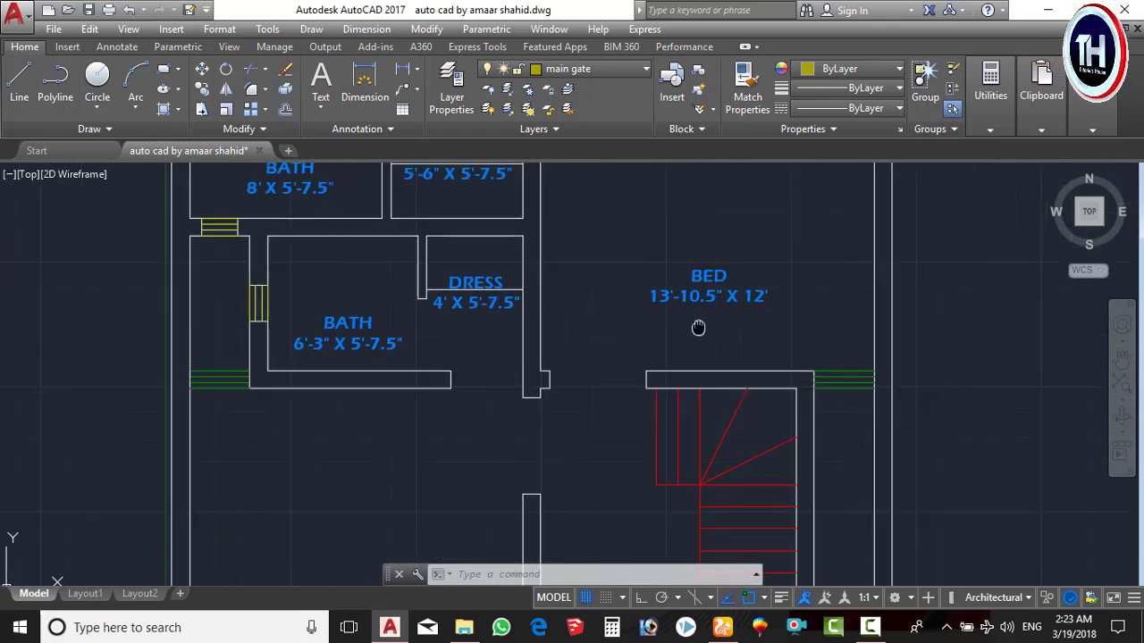
scroll(384, 323, "down", 2)
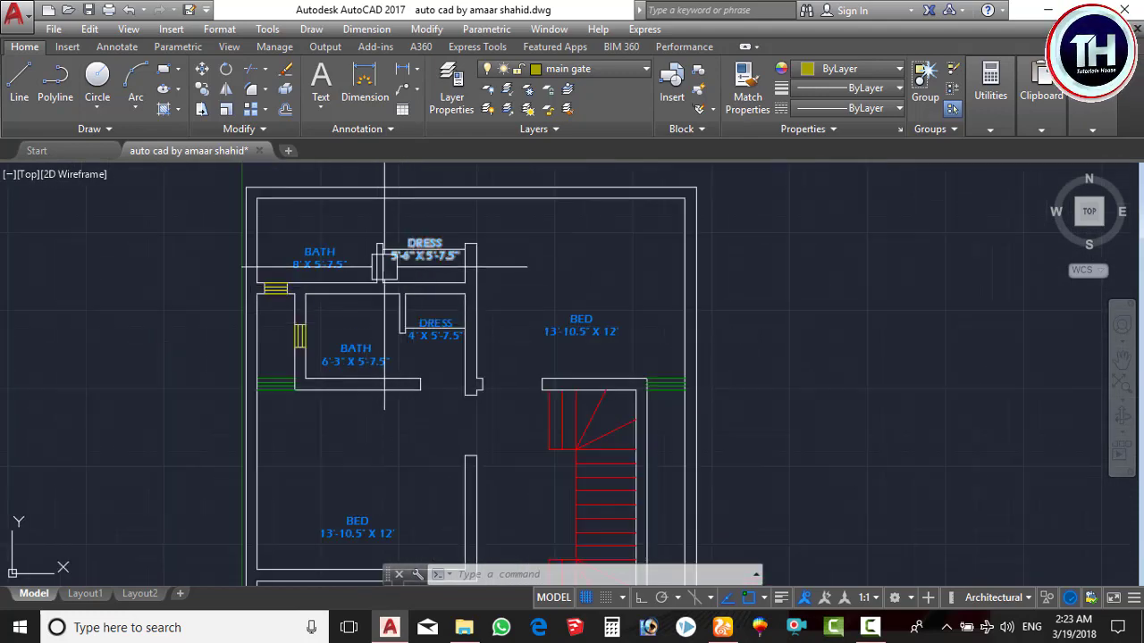
scroll(428, 361, "up", 2)
scroll(384, 250, "down", 4)
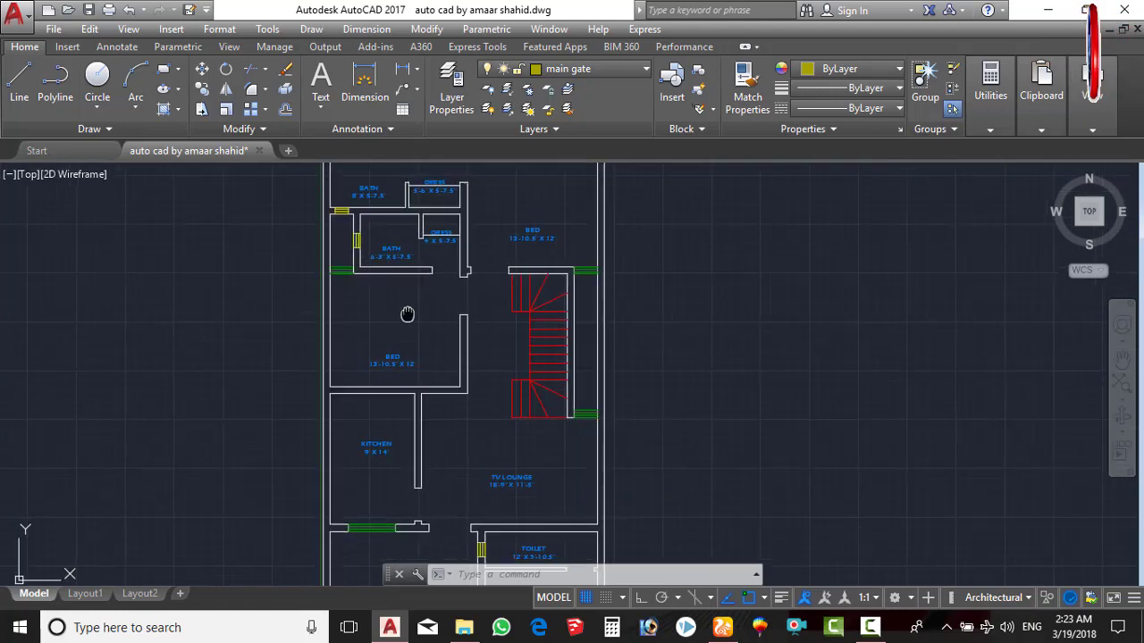
scroll(434, 339, "up", 2)
scroll(435, 339, "up", 1)
Step: Copy the smaller BATH label to an empty spot left of the plan
left_click(497, 374)
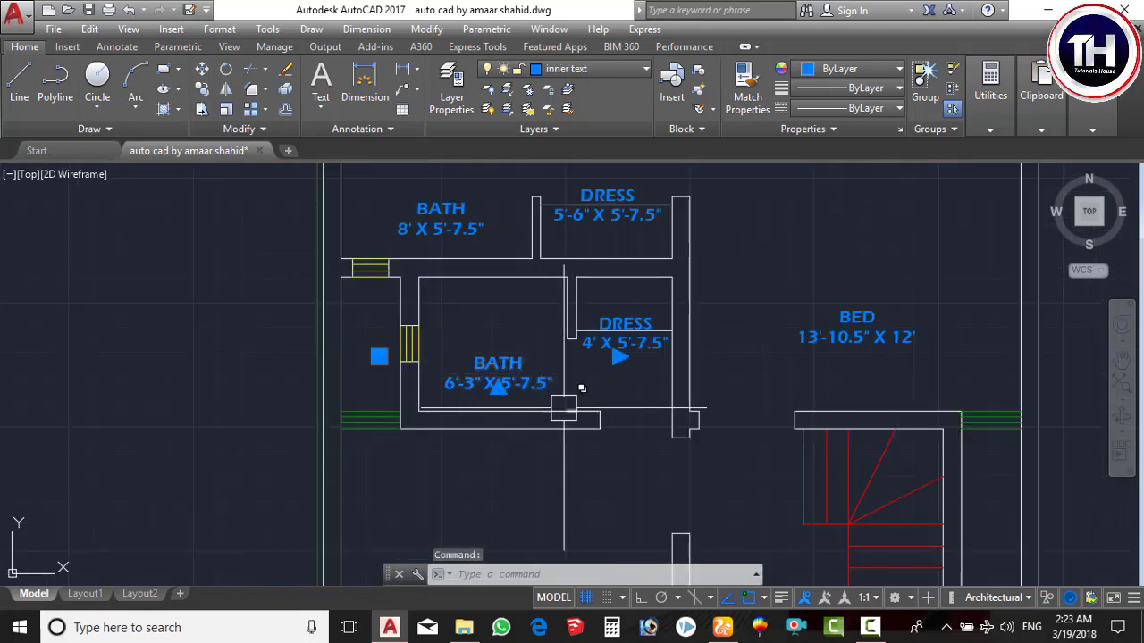
key("Escape")
left_click(493, 370)
type("m")
key("Return")
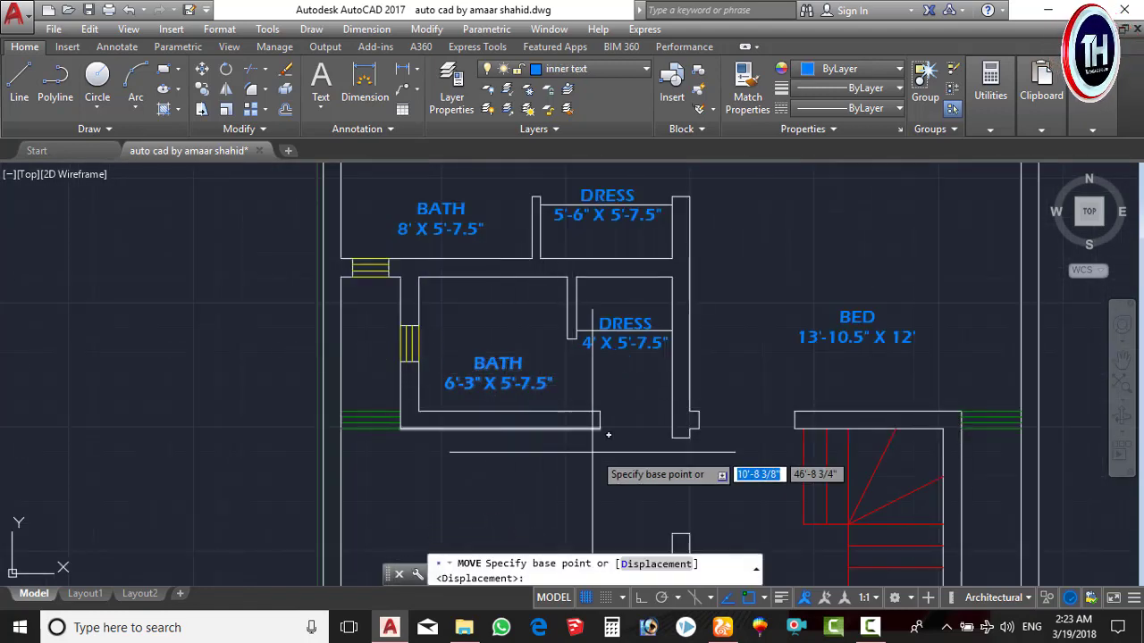
key("Escape")
type("o")
key("Return")
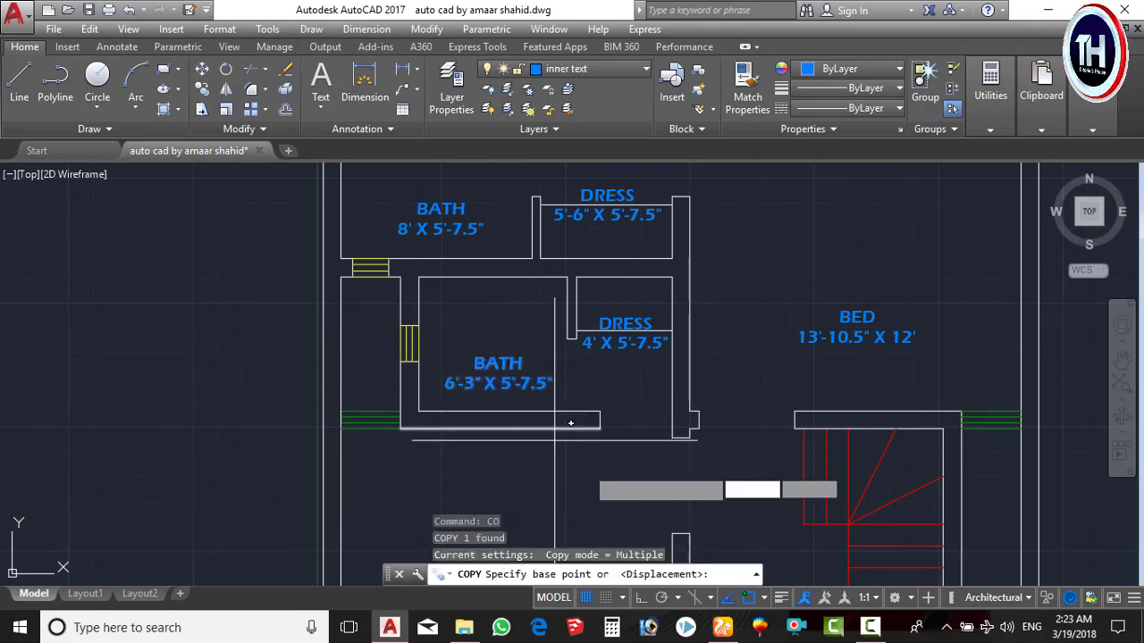
left_click(610, 456)
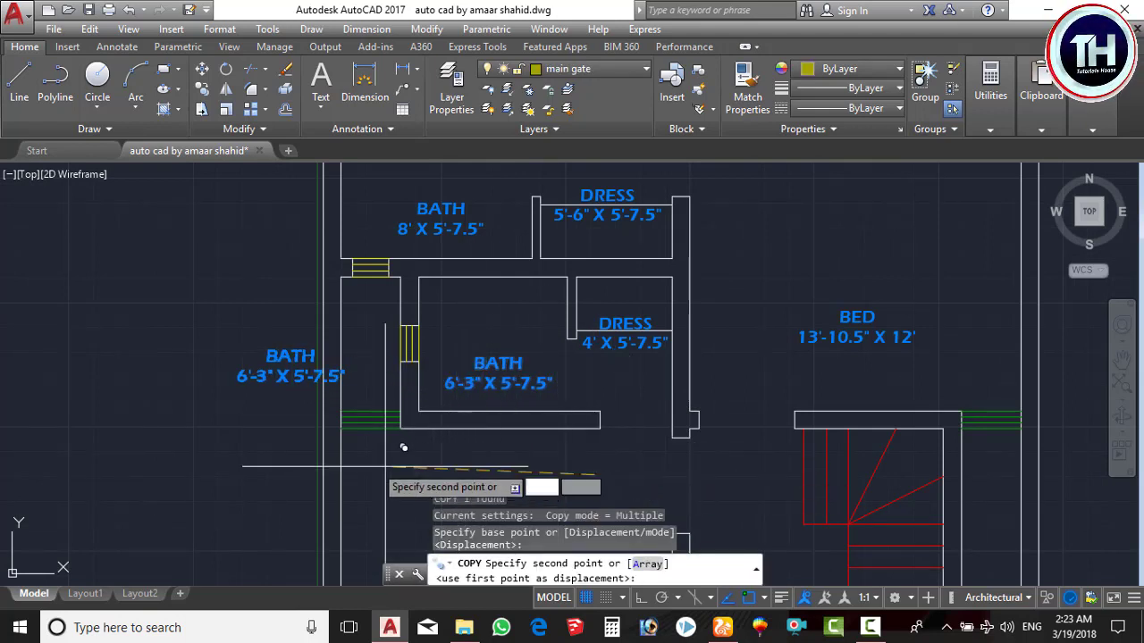
left_click(276, 450)
key("Escape")
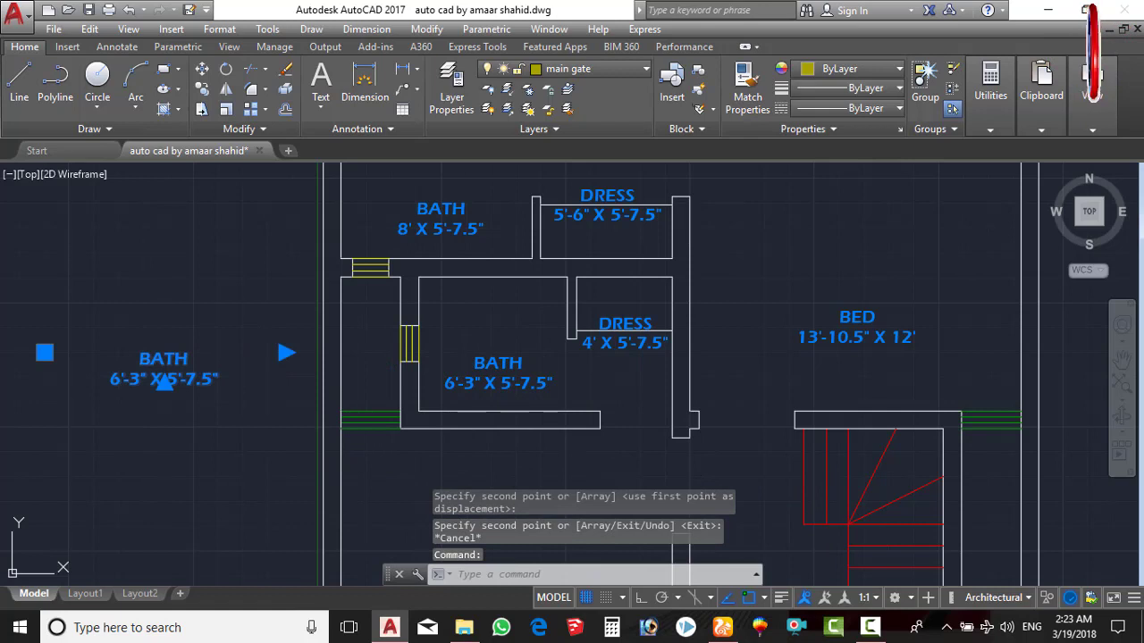
Step: Change the copied label's text to OTS, move it into the shaft beside the bath, and save
double_click(164, 379)
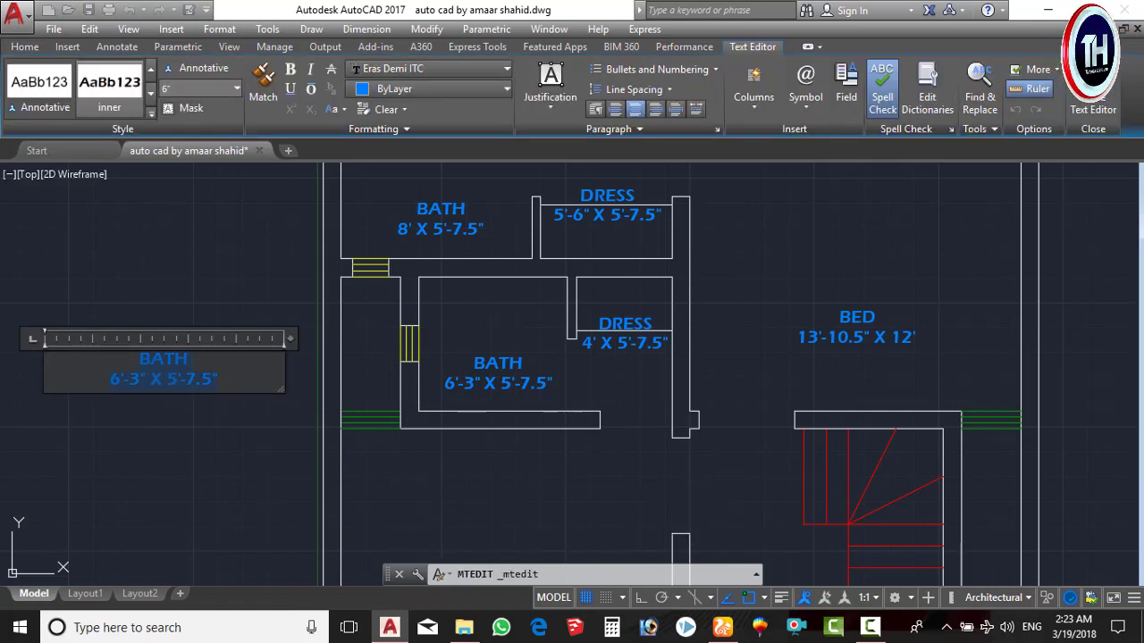
type("OTS")
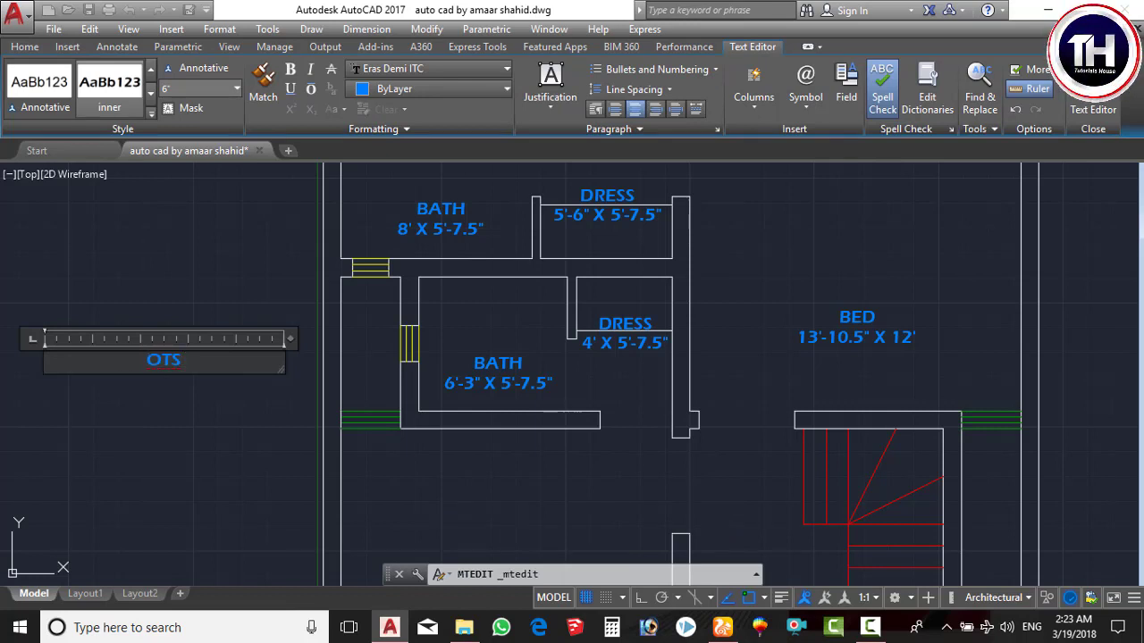
key("Escape")
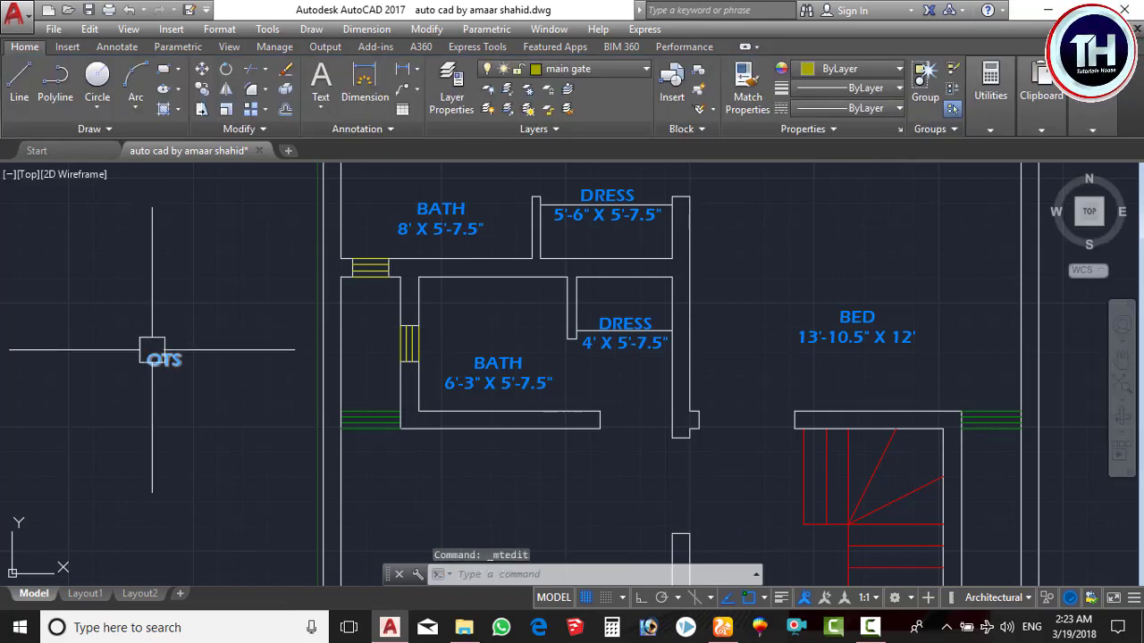
type("M")
key("Return")
left_click(89, 459)
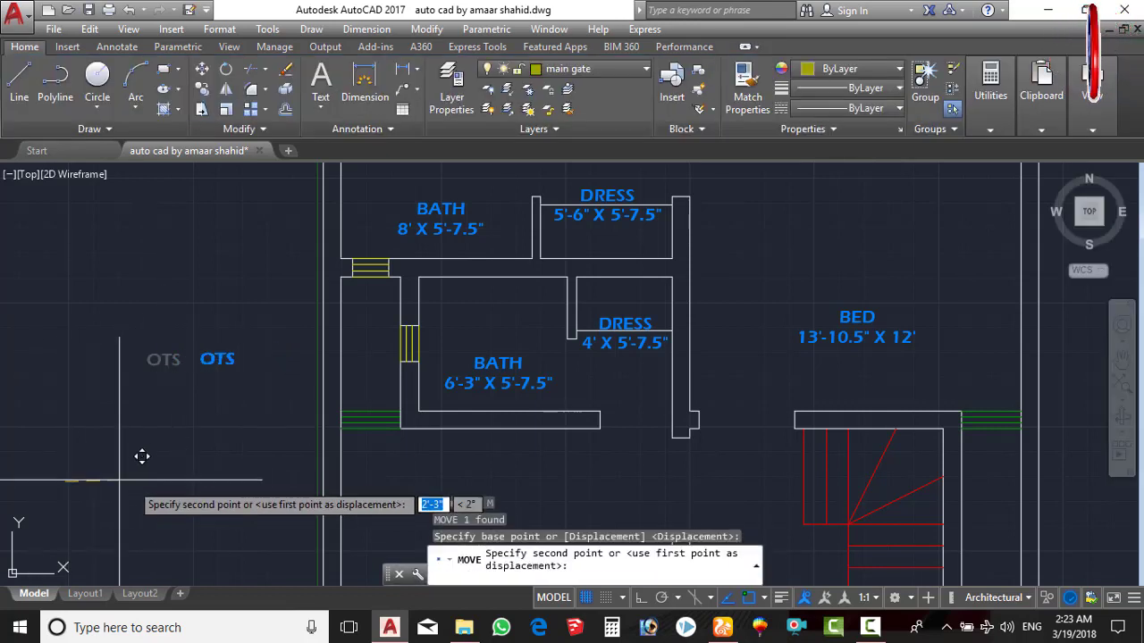
key("Escape")
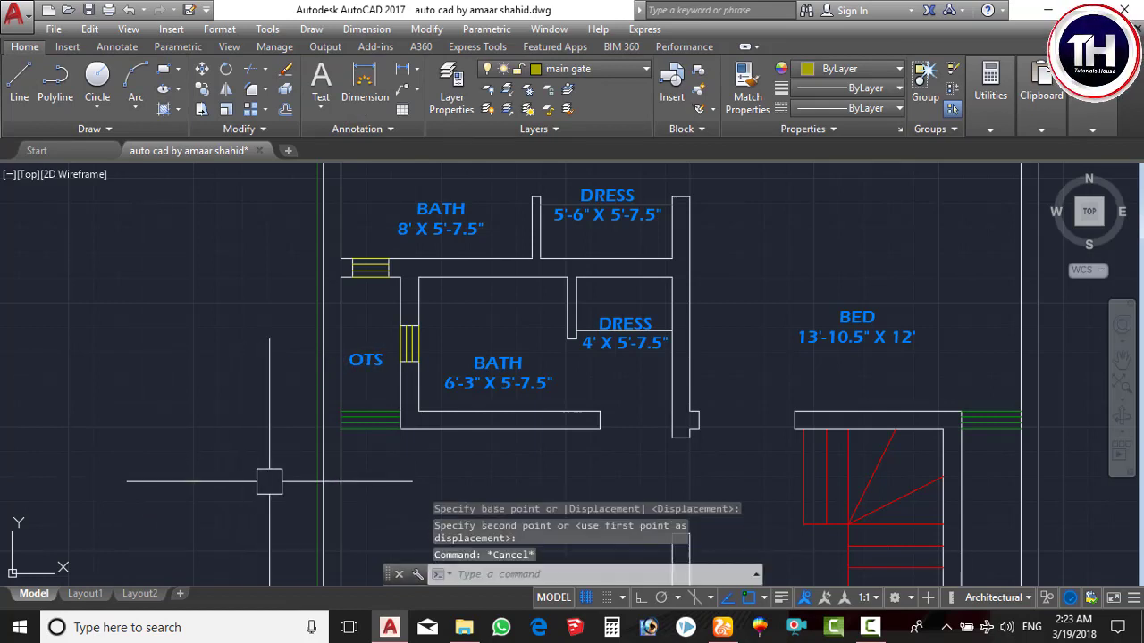
key("ctrl+s")
Step: Copy the OTS label beside the staircase and save the drawing
left_click(372, 360)
type("c")
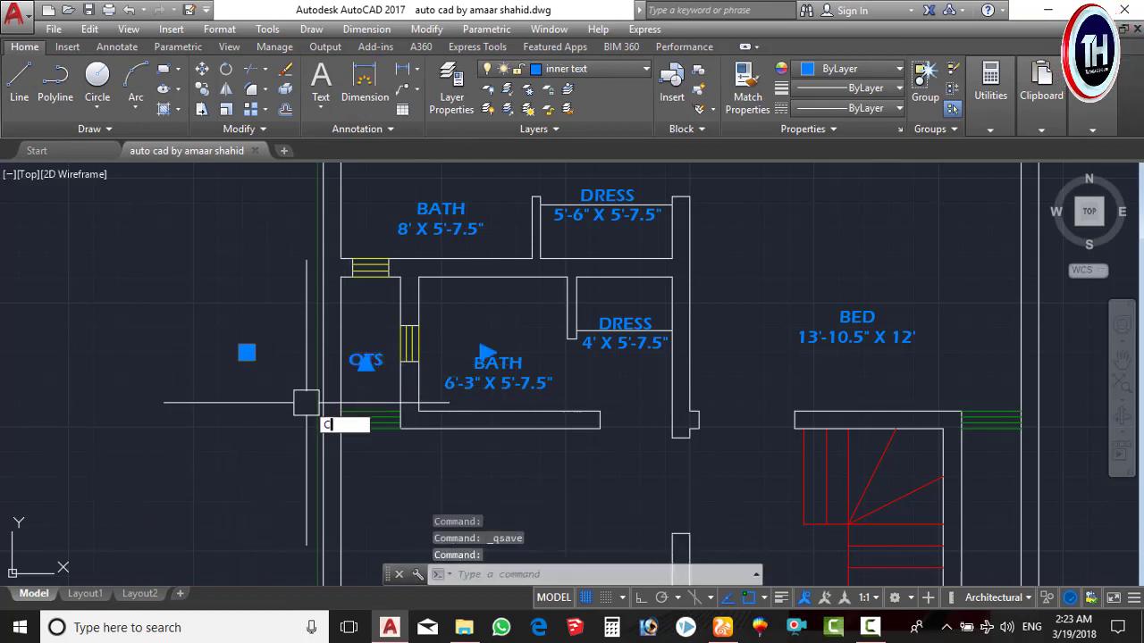
key("Return")
left_click(380, 379)
scroll(375, 268, "down", 1)
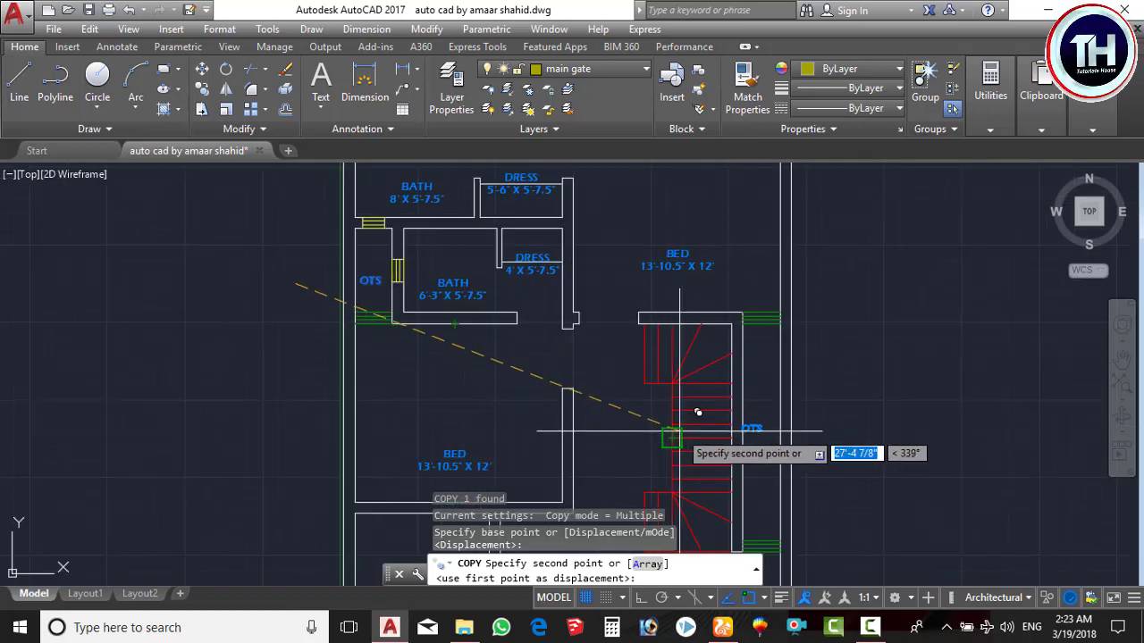
scroll(679, 433, "up", 2)
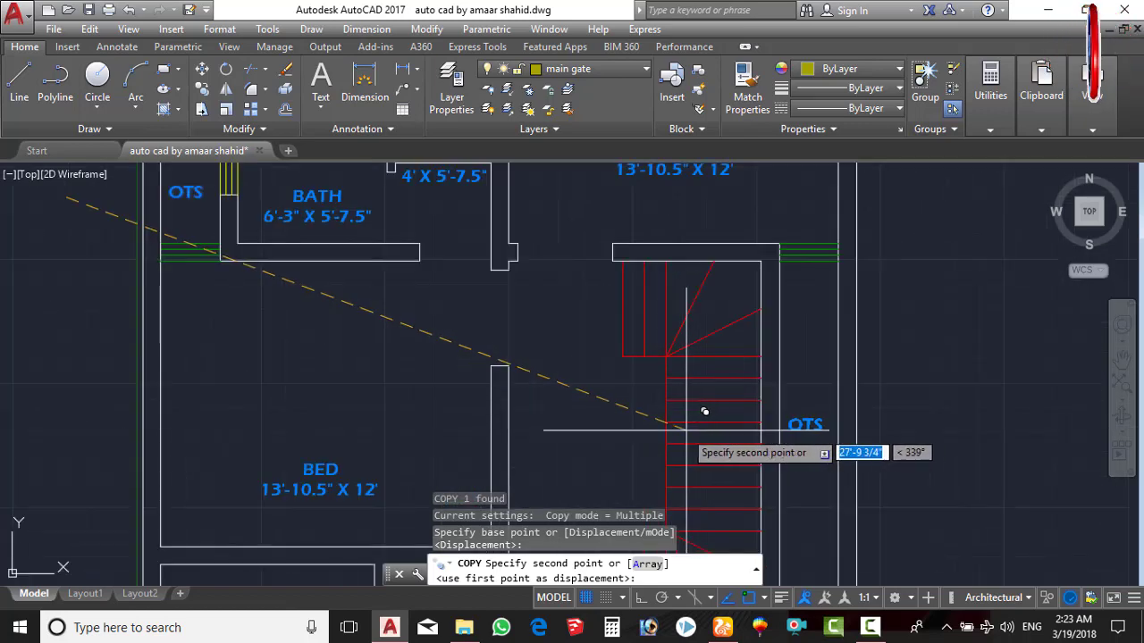
left_click(686, 430)
key("Escape")
key("ctrl+s")
scroll(685, 430, "down", 2)
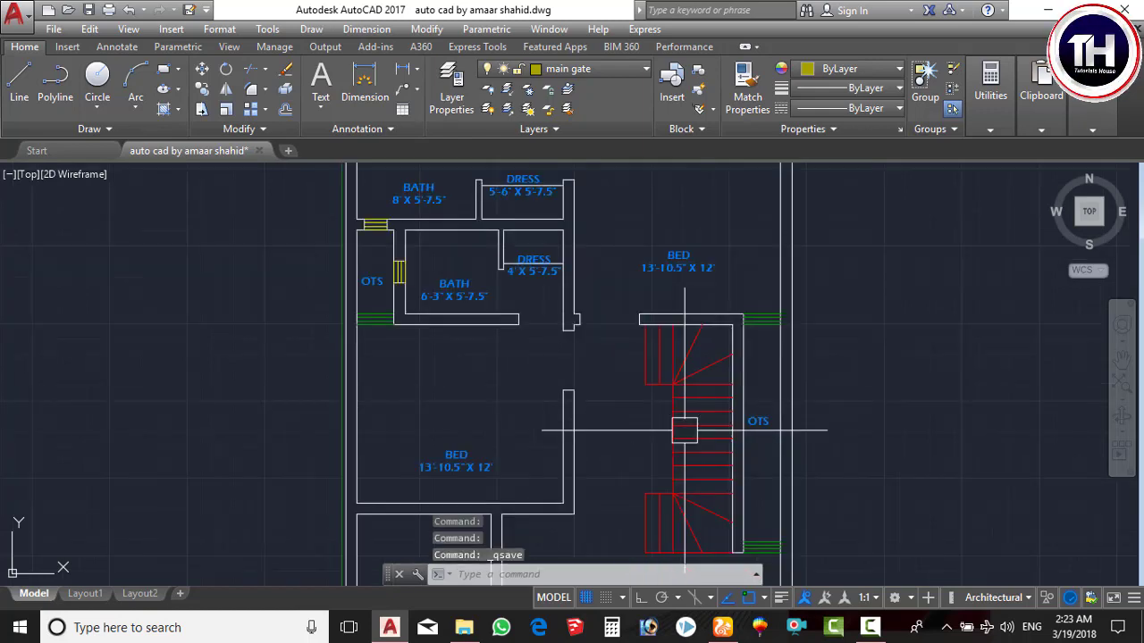
scroll(684, 430, "down", 2)
scroll(661, 447, "up", 1)
scroll(620, 383, "down", 2)
Step: Copy the DRAWING room label into the left room
scroll(619, 427, "up", 1)
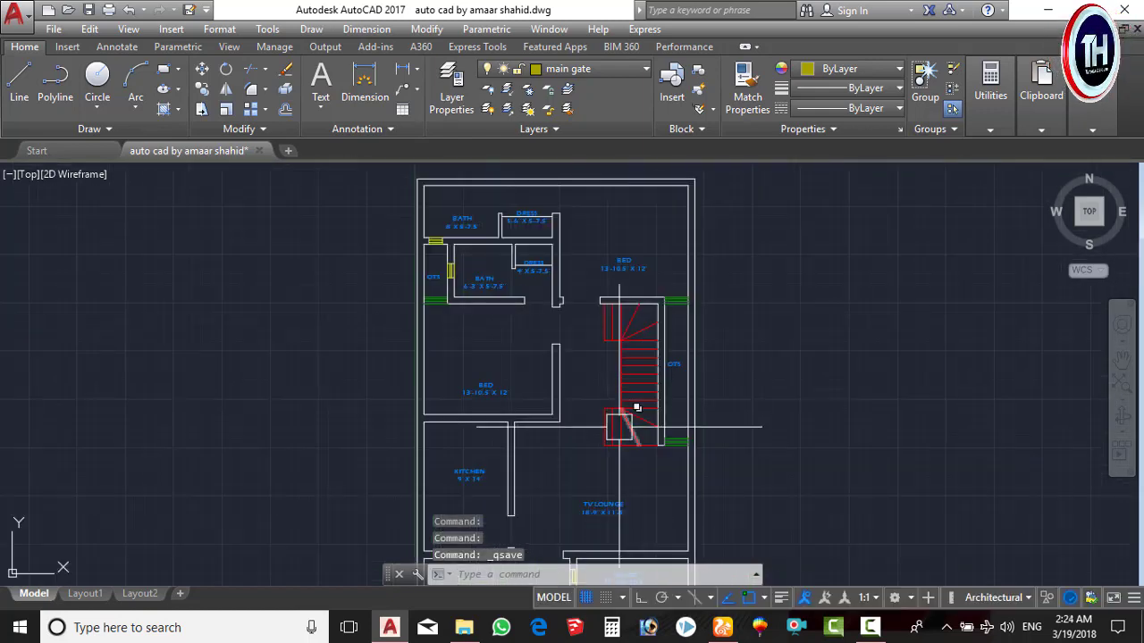
scroll(619, 427, "down", 1)
scroll(661, 462, "up", 3)
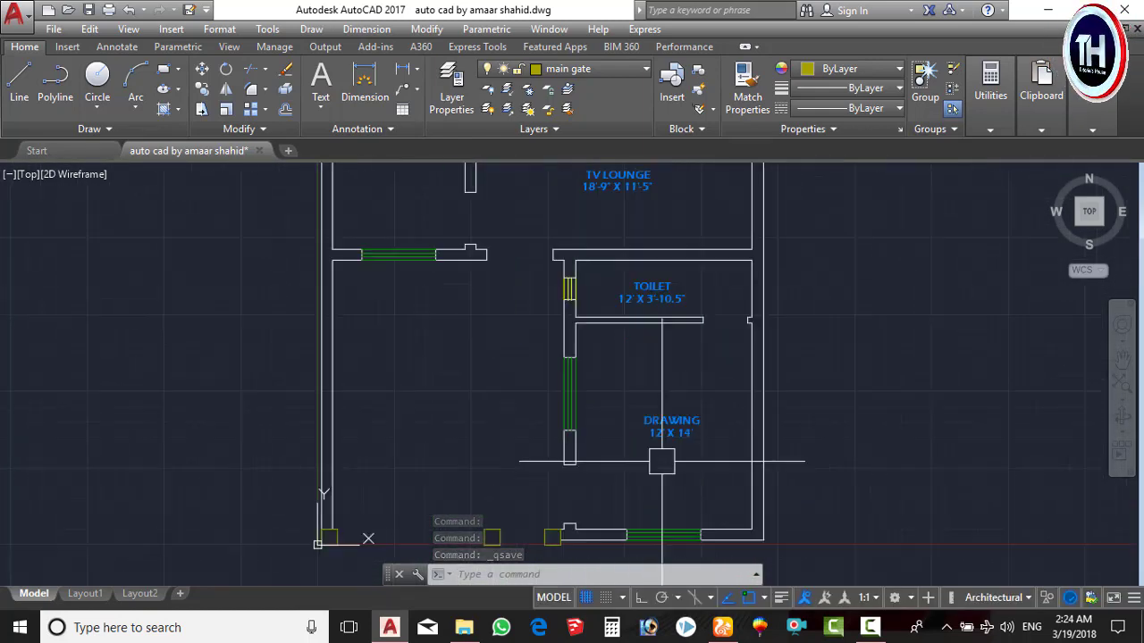
left_click(676, 428)
key("Return")
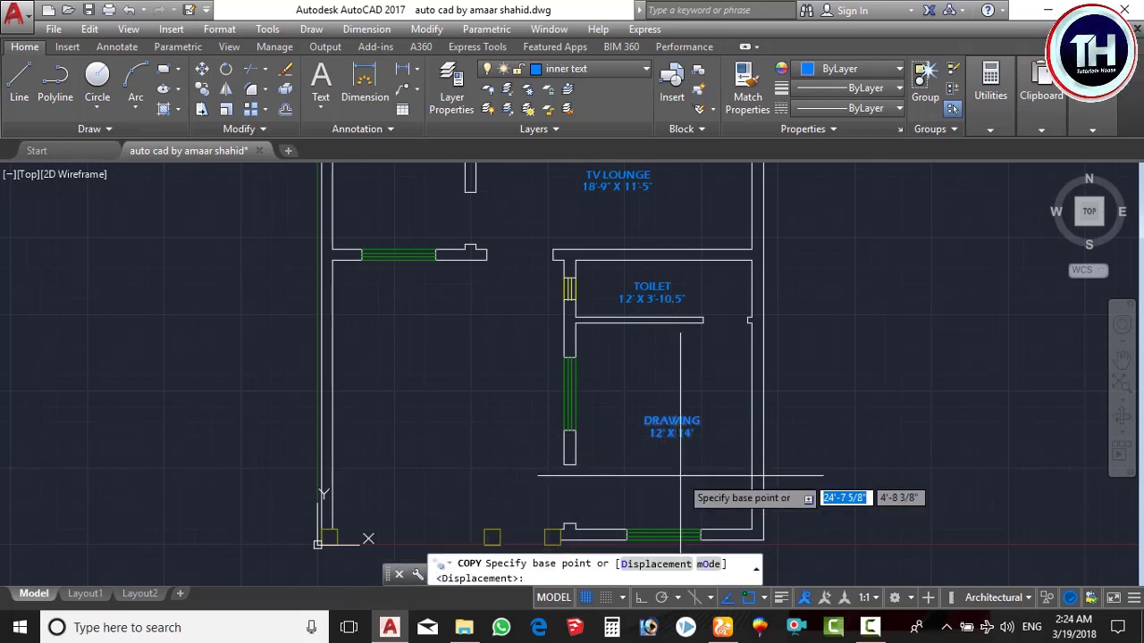
left_click(675, 460)
left_click(445, 459)
key("Return")
middle_click_drag(449, 474, 465, 493)
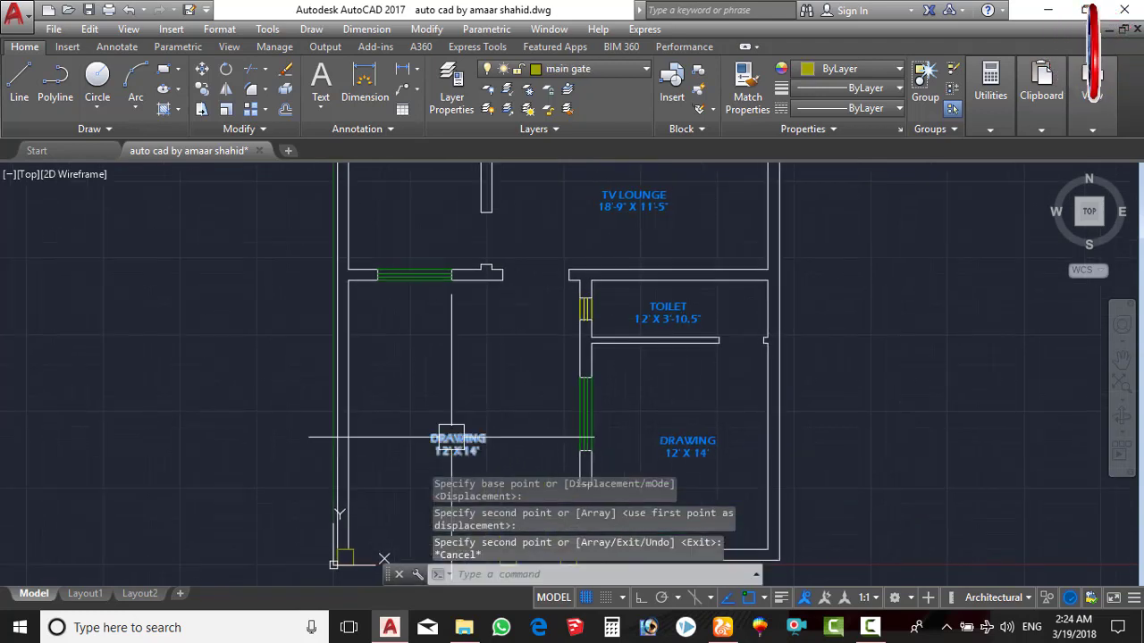
Step: Rename the copied label to CAR PORCH, keeping 12' X 14' on the second line
left_click(453, 438)
scroll(456, 440, "up", 4)
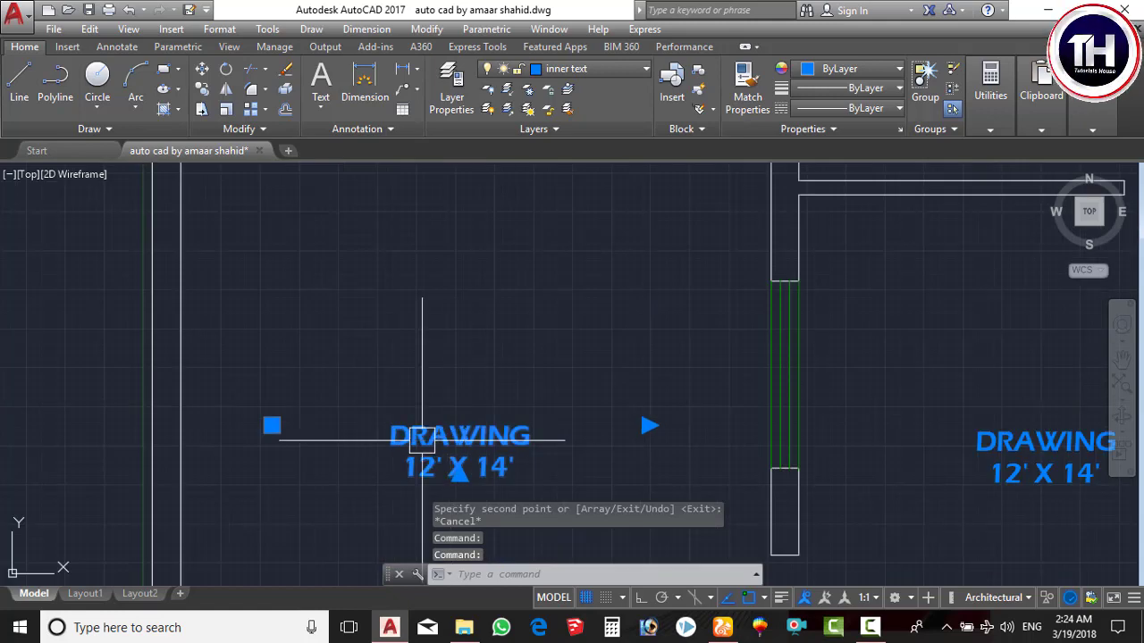
double_click(545, 437)
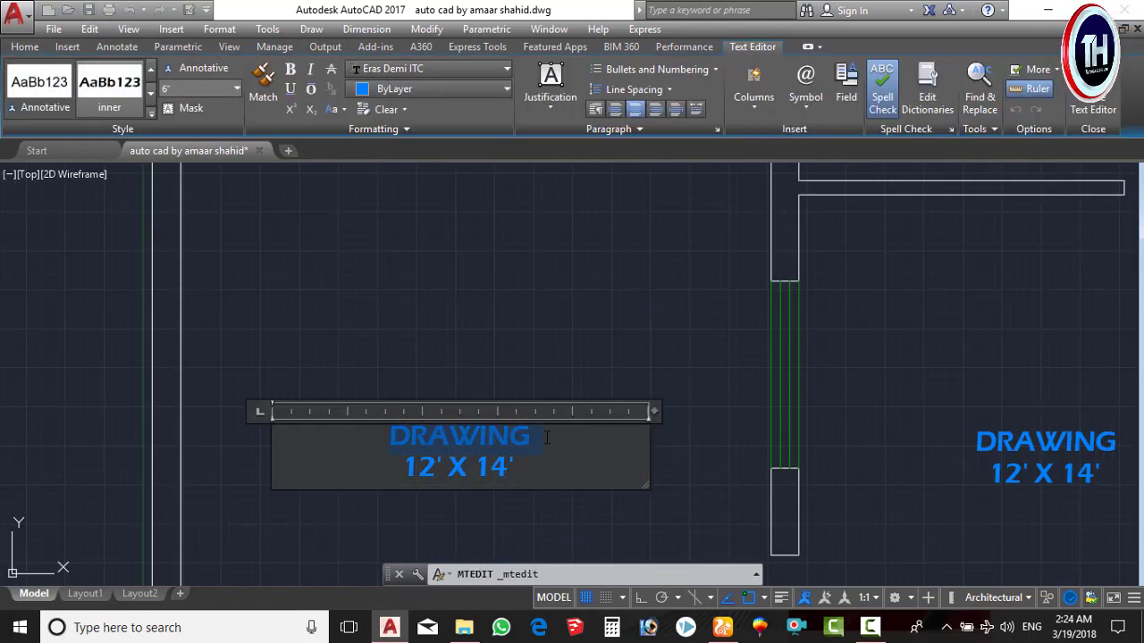
type("CAR ")
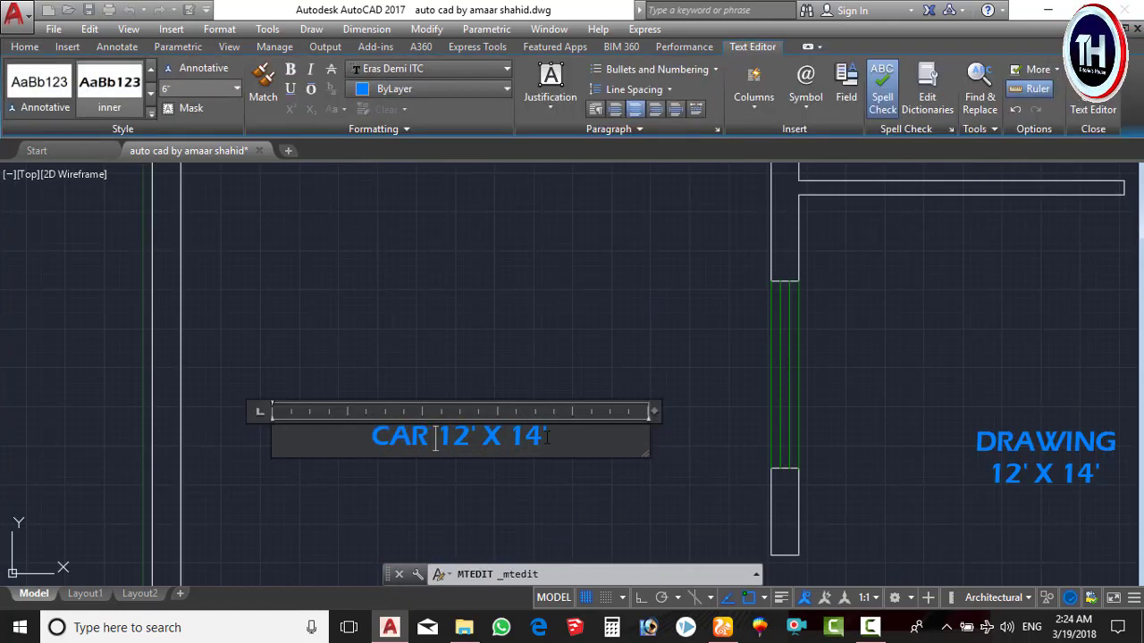
type("PORCH")
key("Return")
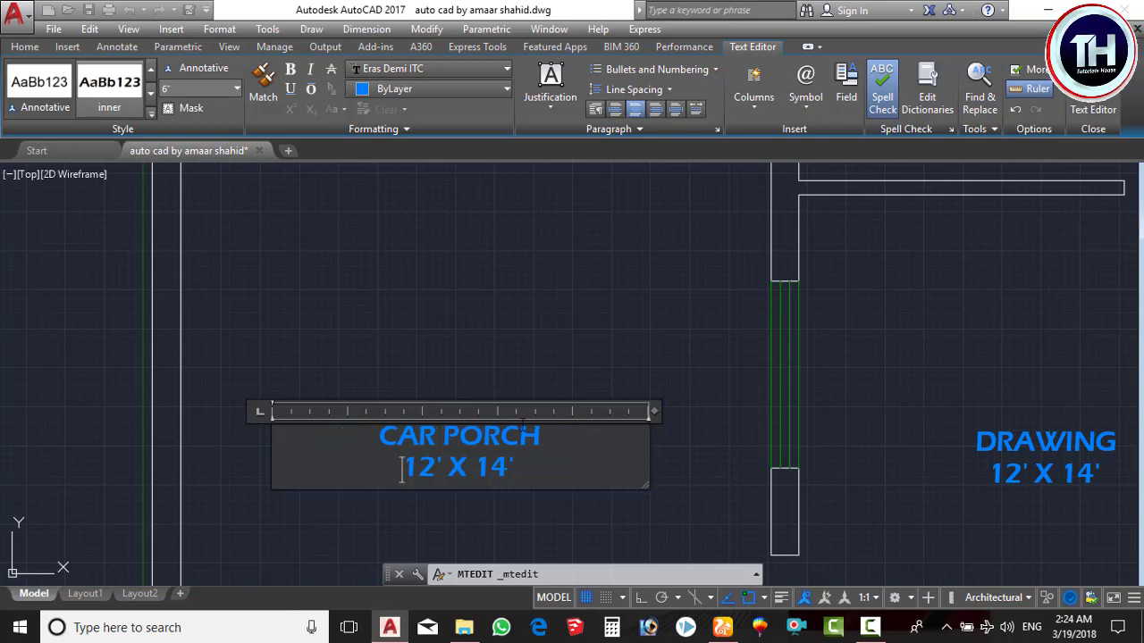
left_click(518, 333)
Step: Start the DIST command to measure the car porch
type("i")
key("Escape")
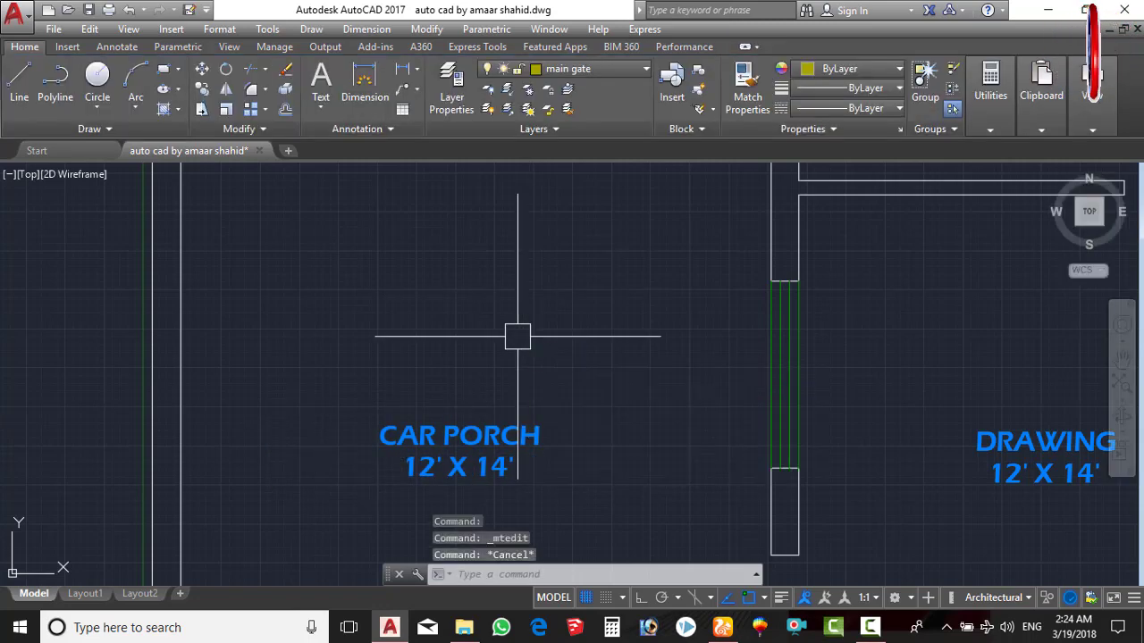
type("Di")
key("Return")
Step: Measure the car porch walls with DIST from its corners
left_click(181, 378)
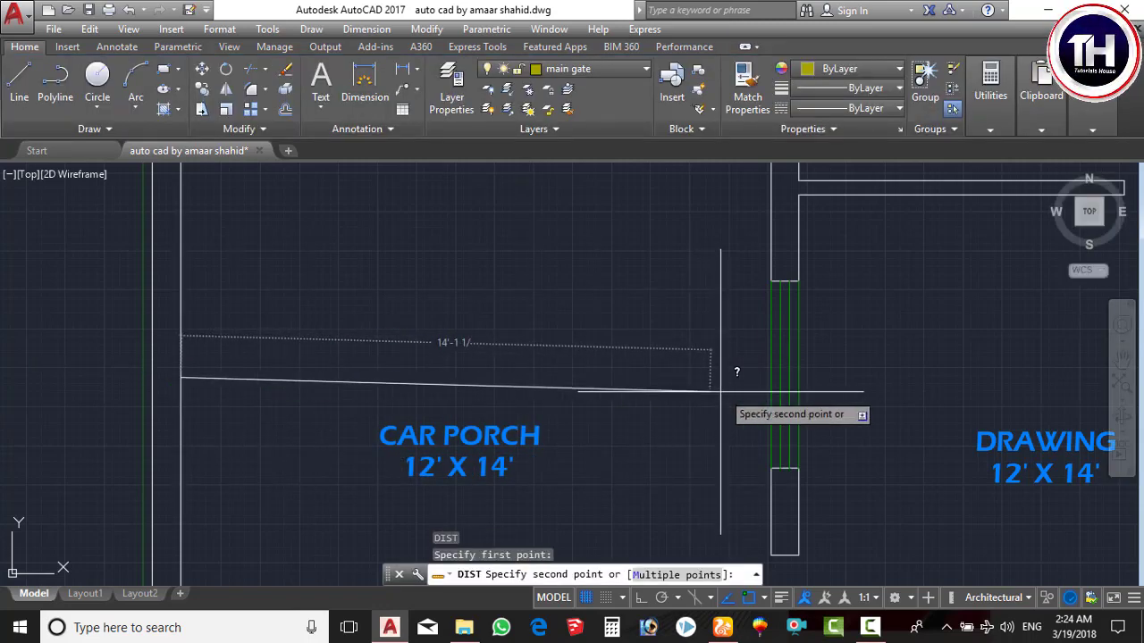
key("Escape")
scroll(563, 331, "down", 5)
key("Return")
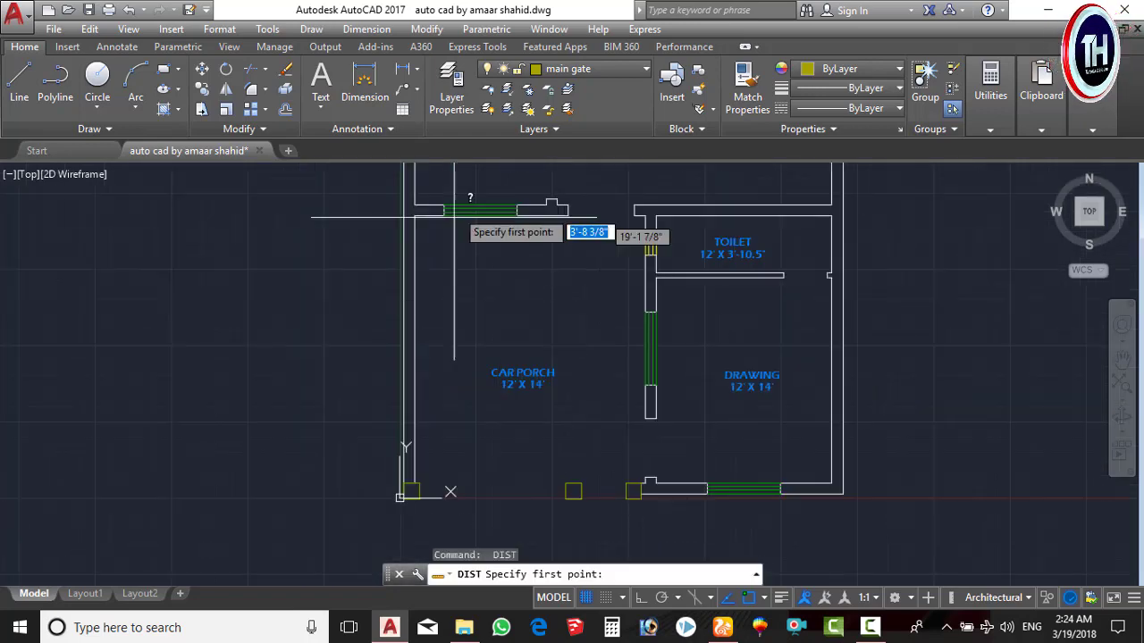
left_click(467, 212)
scroll(497, 490, "up", 2)
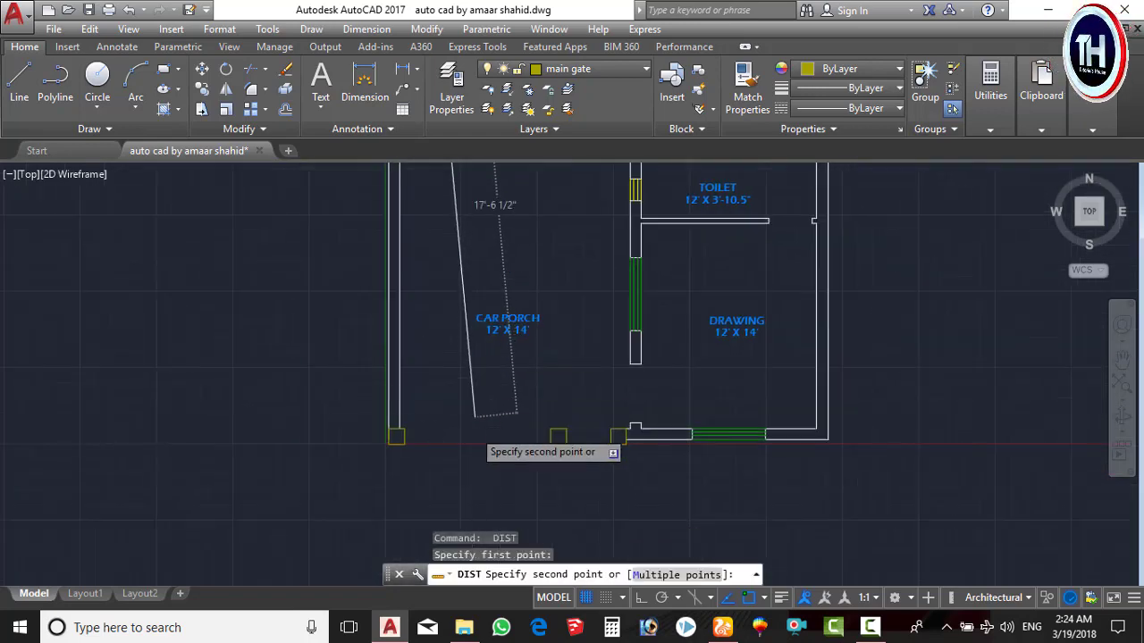
scroll(496, 490, "up", 4)
key("Escape")
scroll(268, 411, "down", 2)
key("Return")
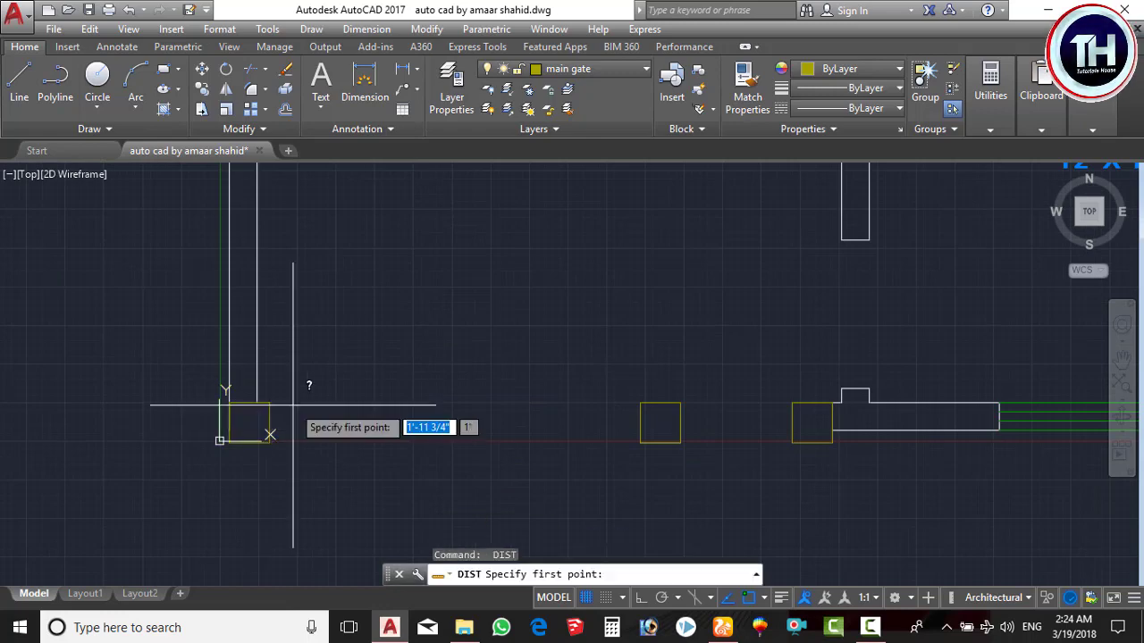
left_click(269, 406)
scroll(248, 416, "down", 3)
scroll(384, 353, "up", 1)
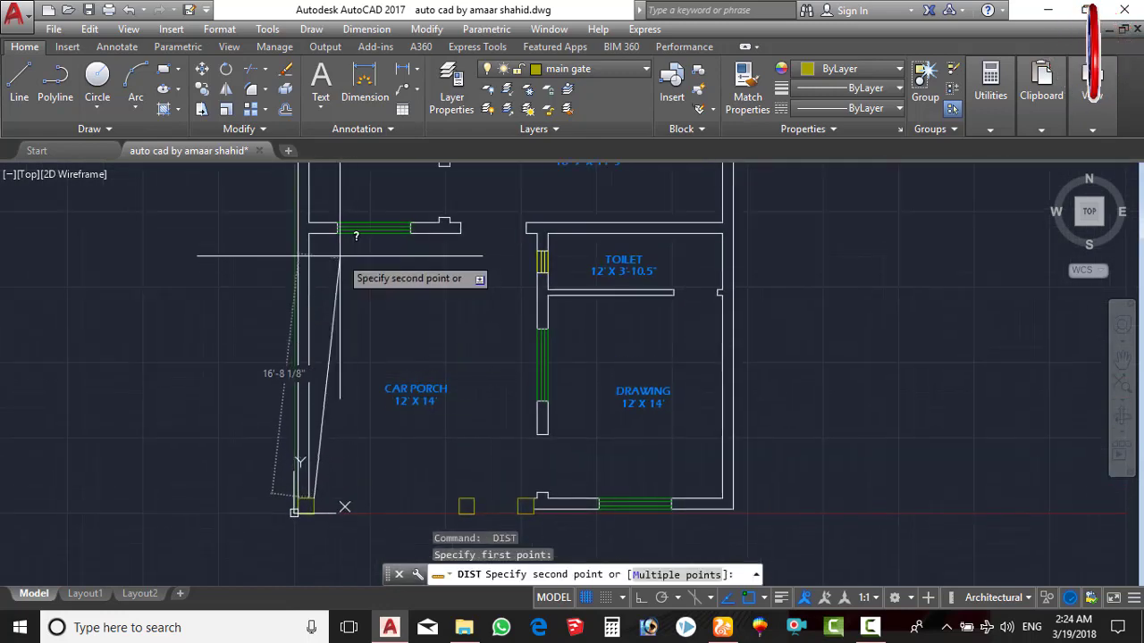
scroll(344, 268, "up", 3)
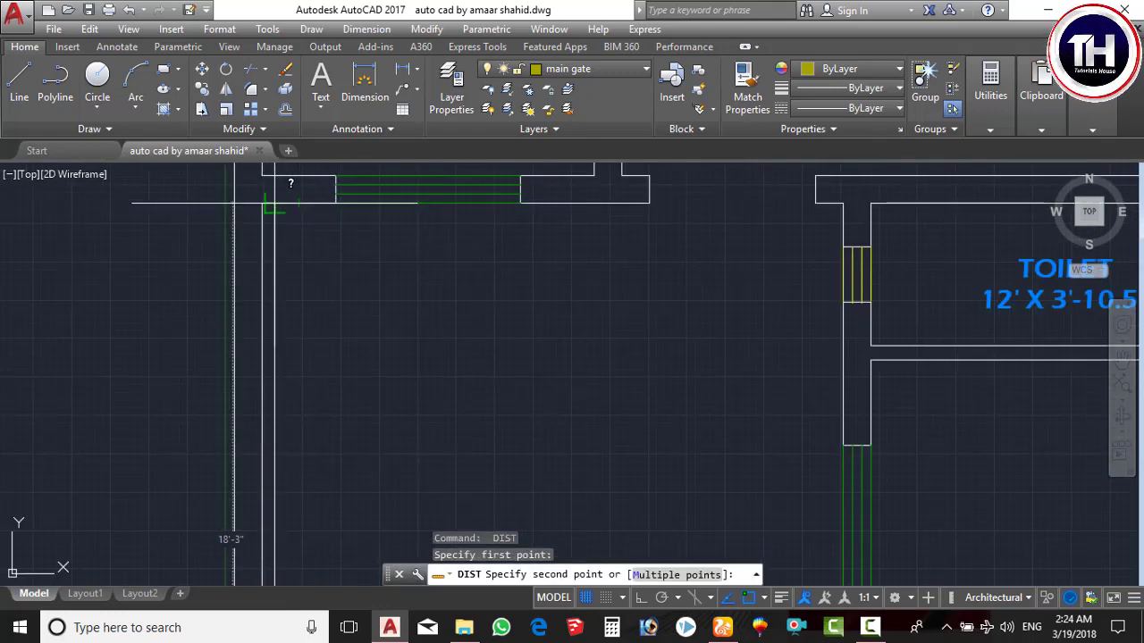
key("Escape")
Step: Change the CAR PORCH label's size line to 15'-9" X 18'3"
middle_click_drag(365, 325, 508, 235)
left_click(498, 447)
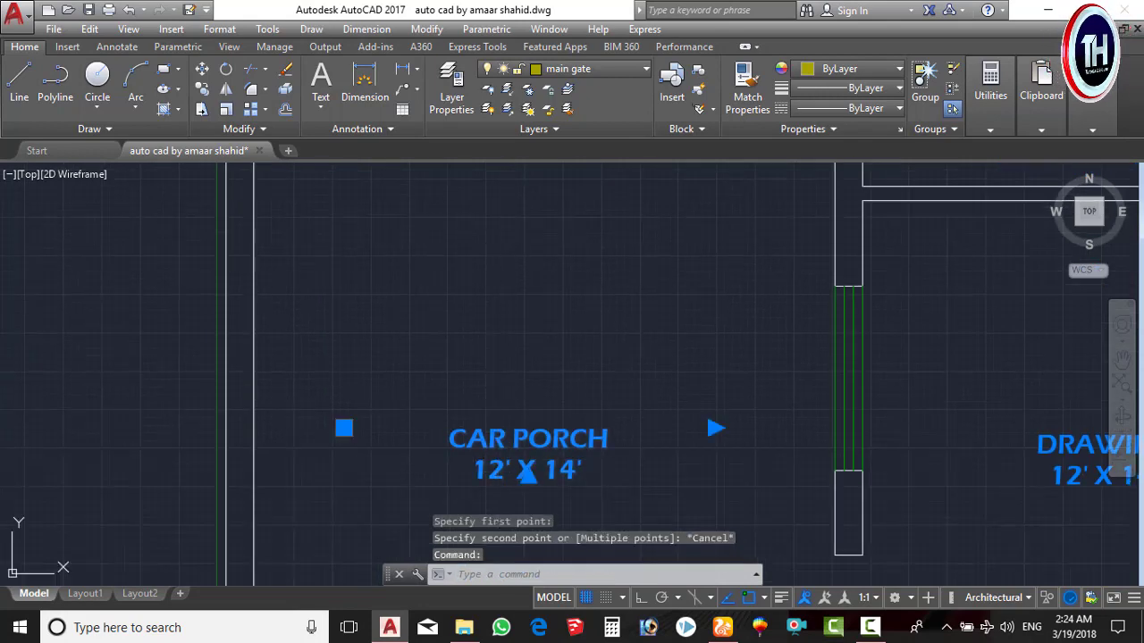
double_click(494, 478)
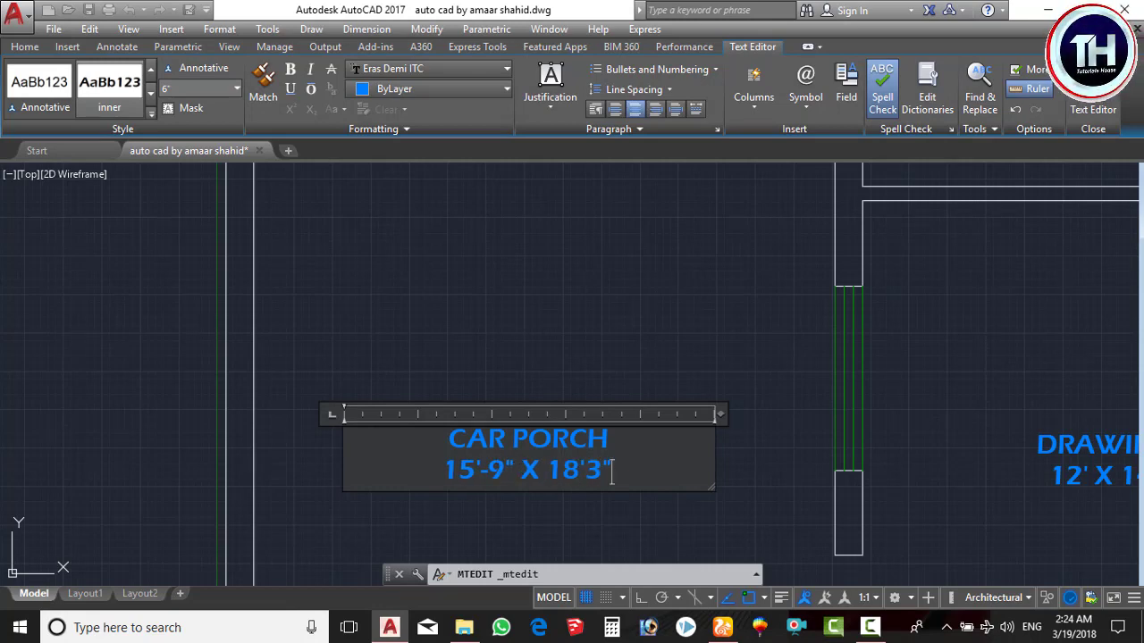
left_click(546, 366)
Step: Re-measure the porch with DIST from its corner using ortho constraint
type("IST")
key("Return")
scroll(546, 366, "down", 3)
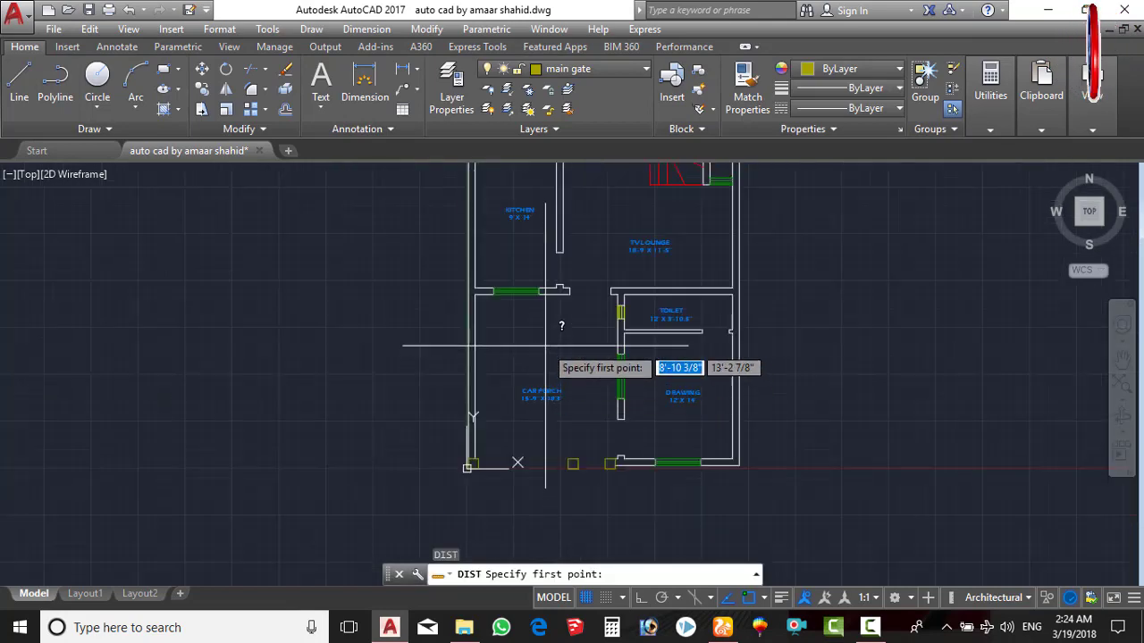
scroll(500, 429, "up", 3)
left_click(536, 396)
scroll(536, 396, "down", 4)
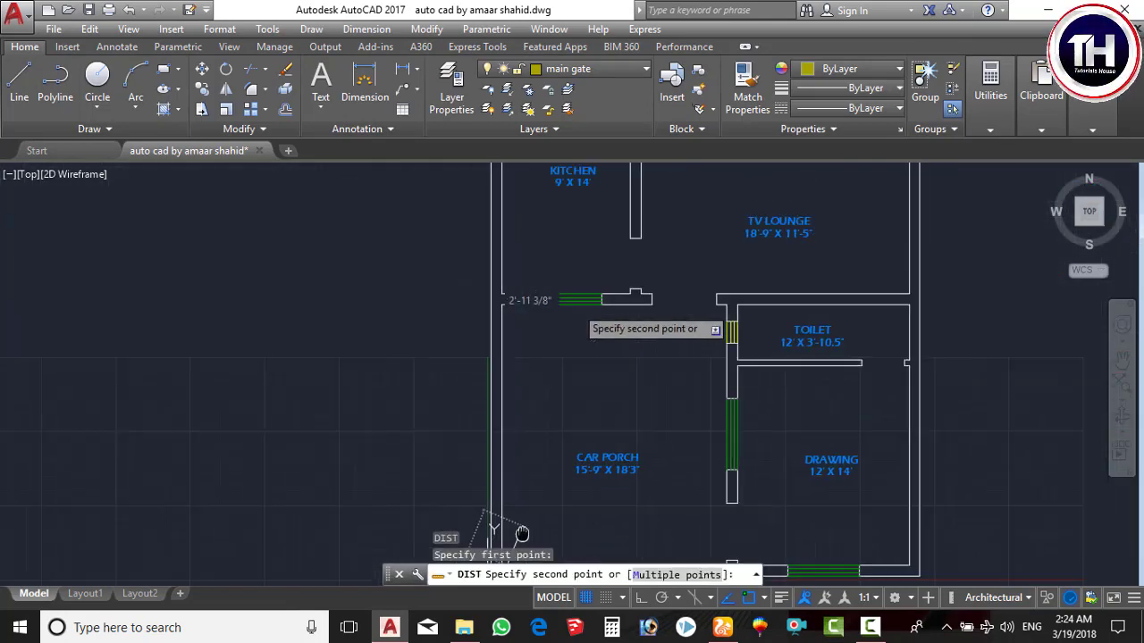
left_click(641, 597)
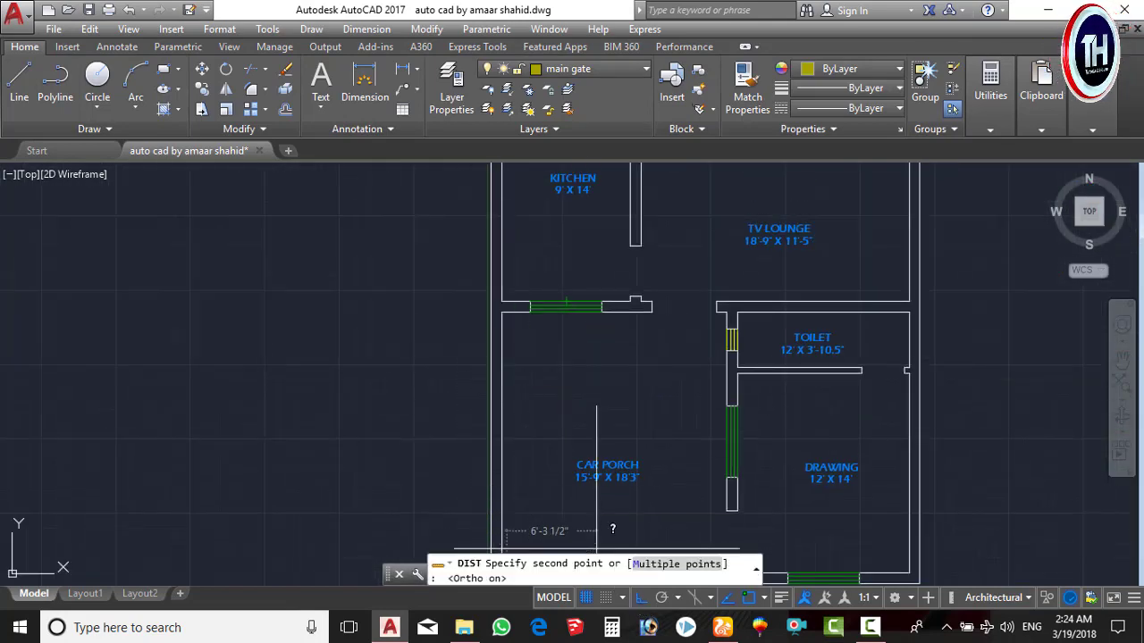
scroll(479, 274, "up", 5)
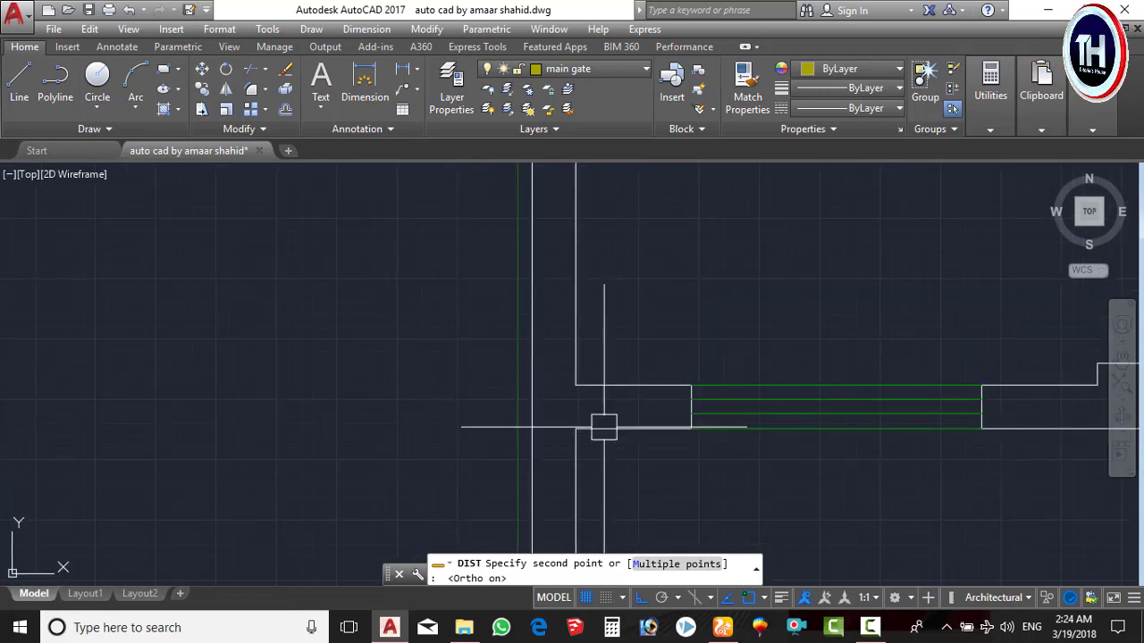
key("Escape")
scroll(554, 358, "down", 5)
scroll(644, 438, "up", 3)
scroll(640, 427, "down", 2)
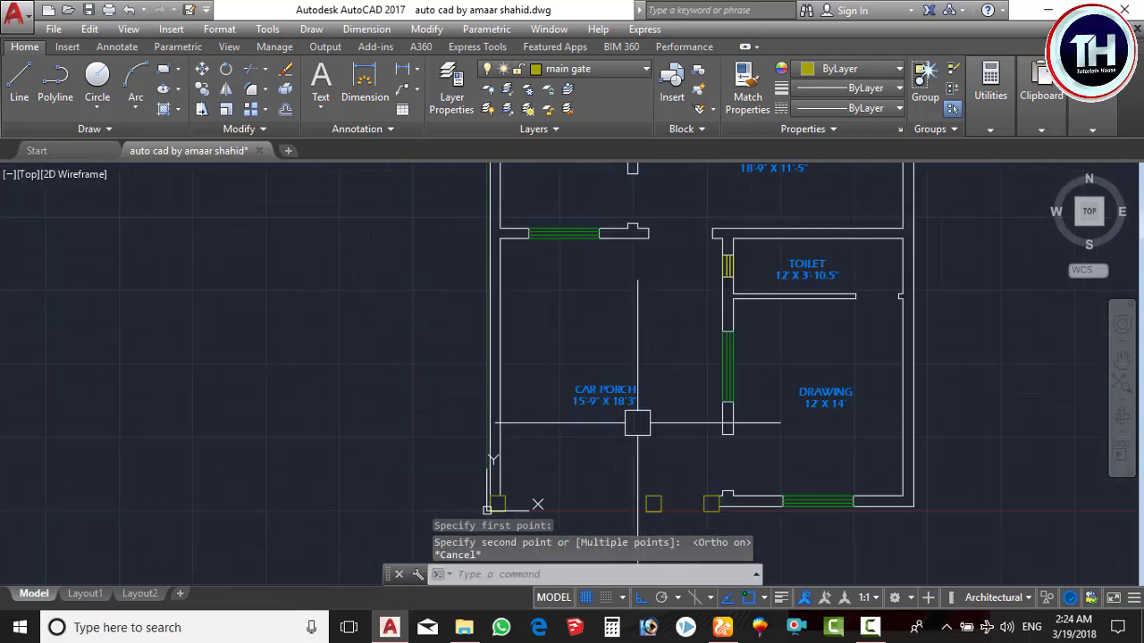
scroll(758, 372, "down", 5)
scroll(694, 450, "up", 3)
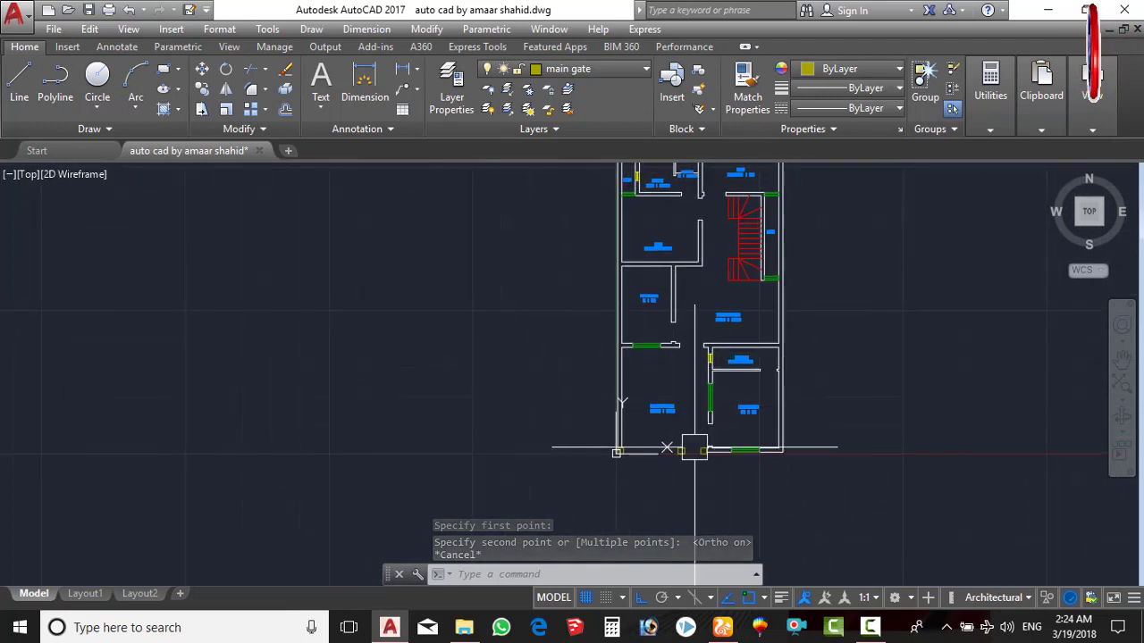
scroll(687, 444, "up", 4)
middle_click_drag(676, 318, 662, 367)
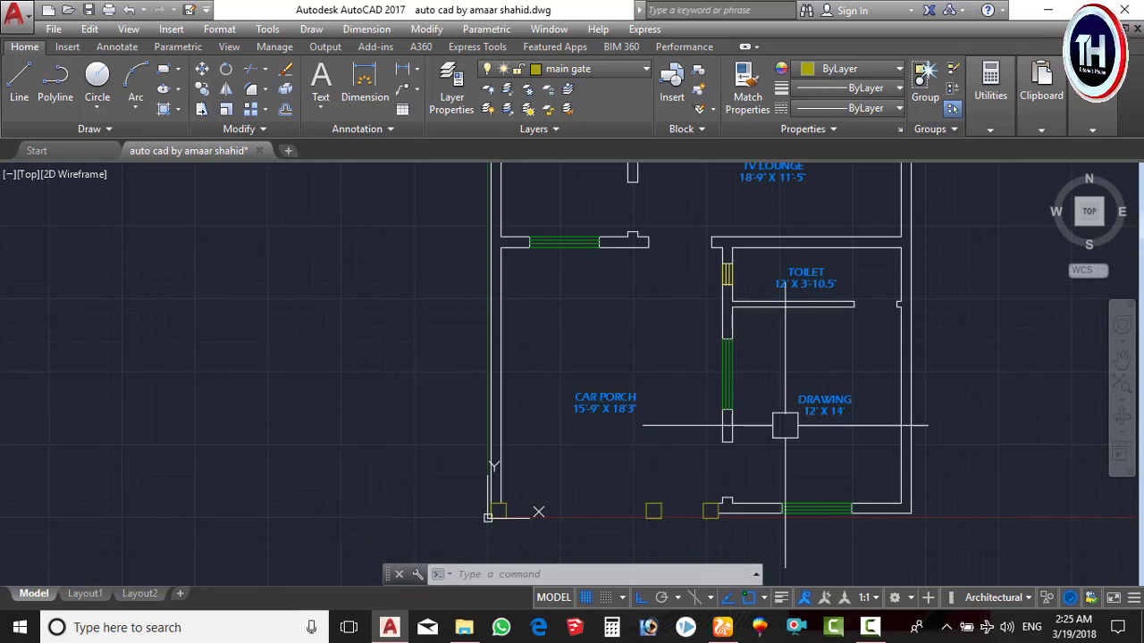
middle_click_drag(823, 297, 805, 414)
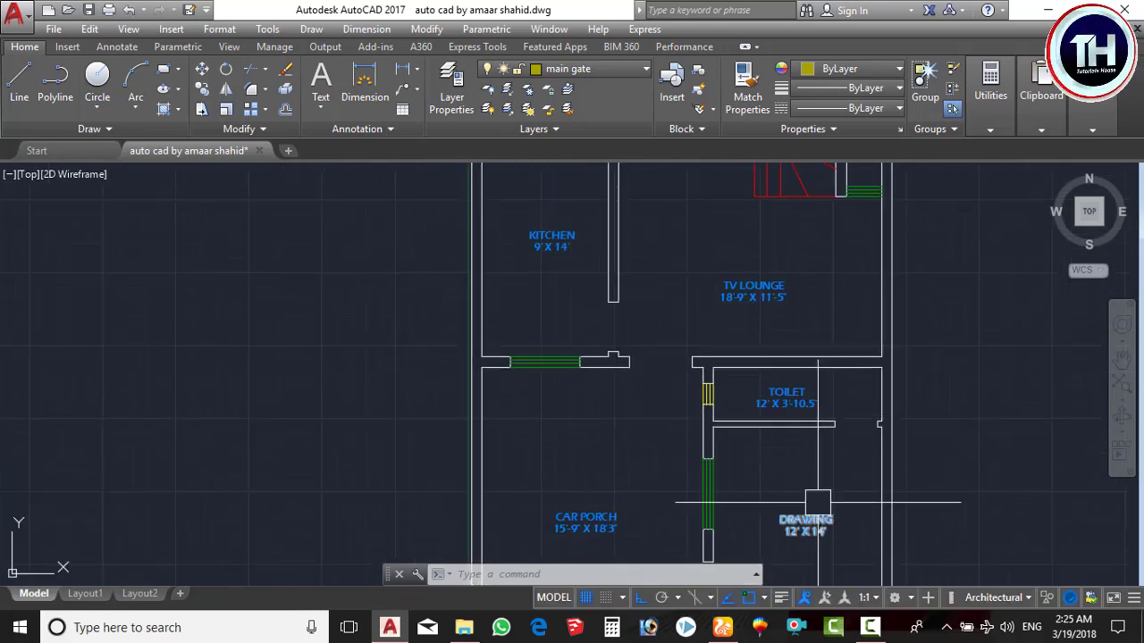
middle_click_drag(549, 224, 548, 402)
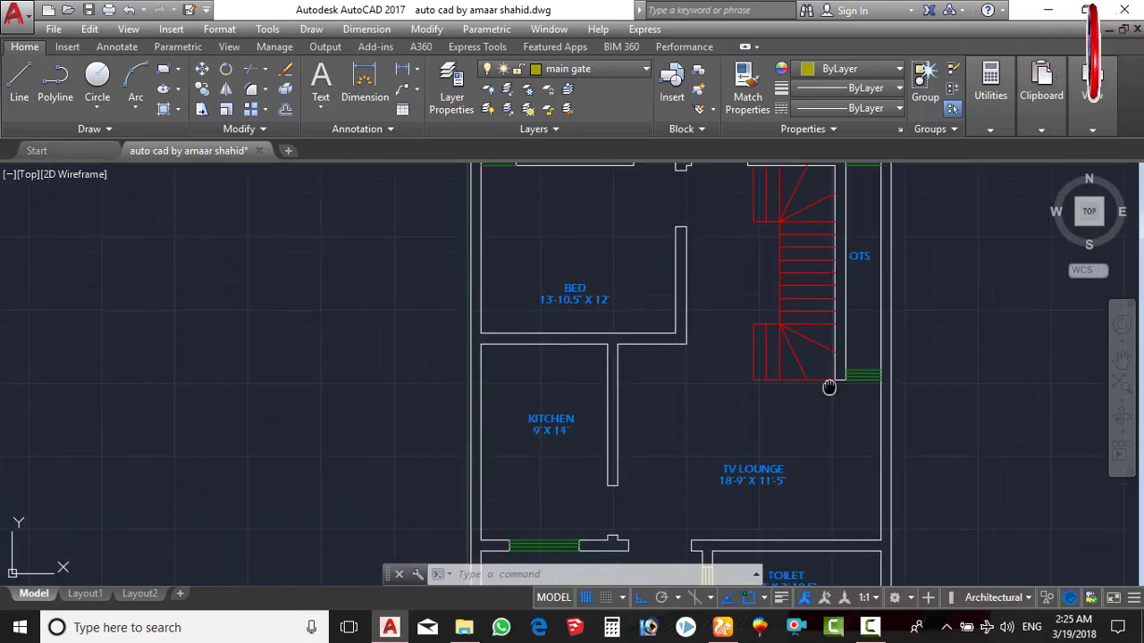
middle_click_drag(830, 388, 786, 462)
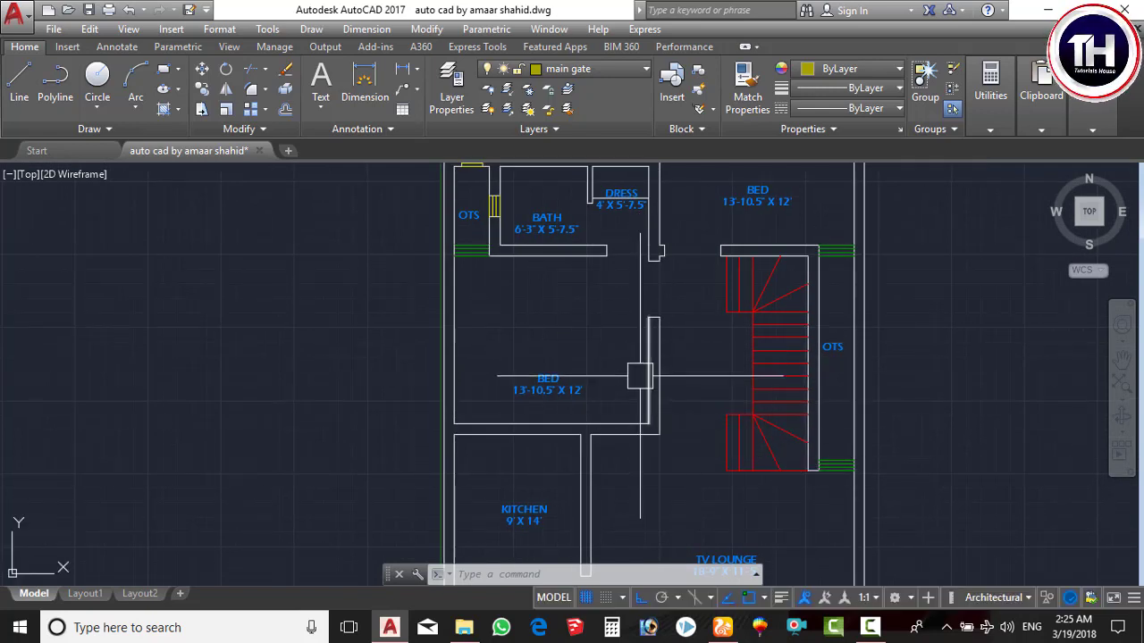
middle_click_drag(659, 327, 685, 378)
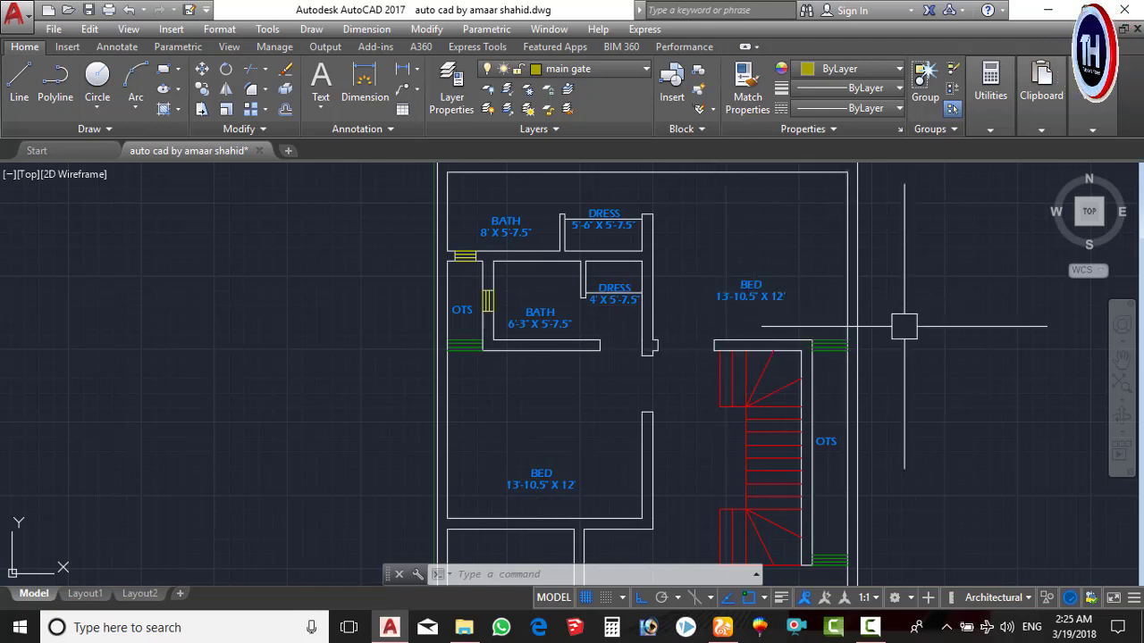
scroll(888, 319, "down", 2)
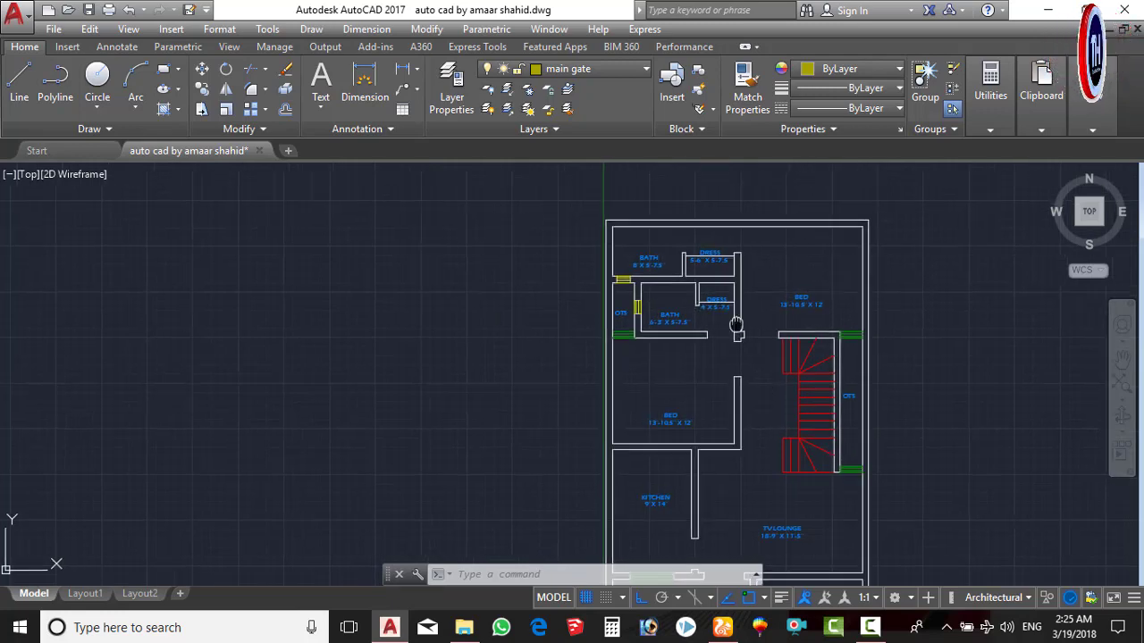
mouse_move(735, 327)
middle_mouse_down()
mouse_move(724, 376)
mouse_move(737, 251)
middle_mouse_up()
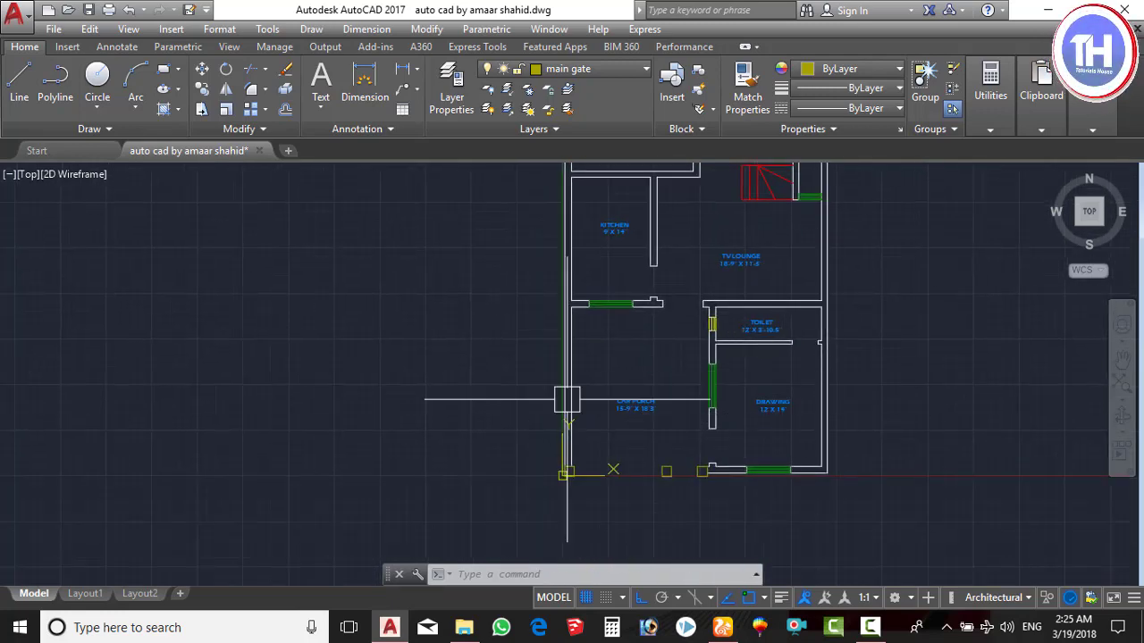